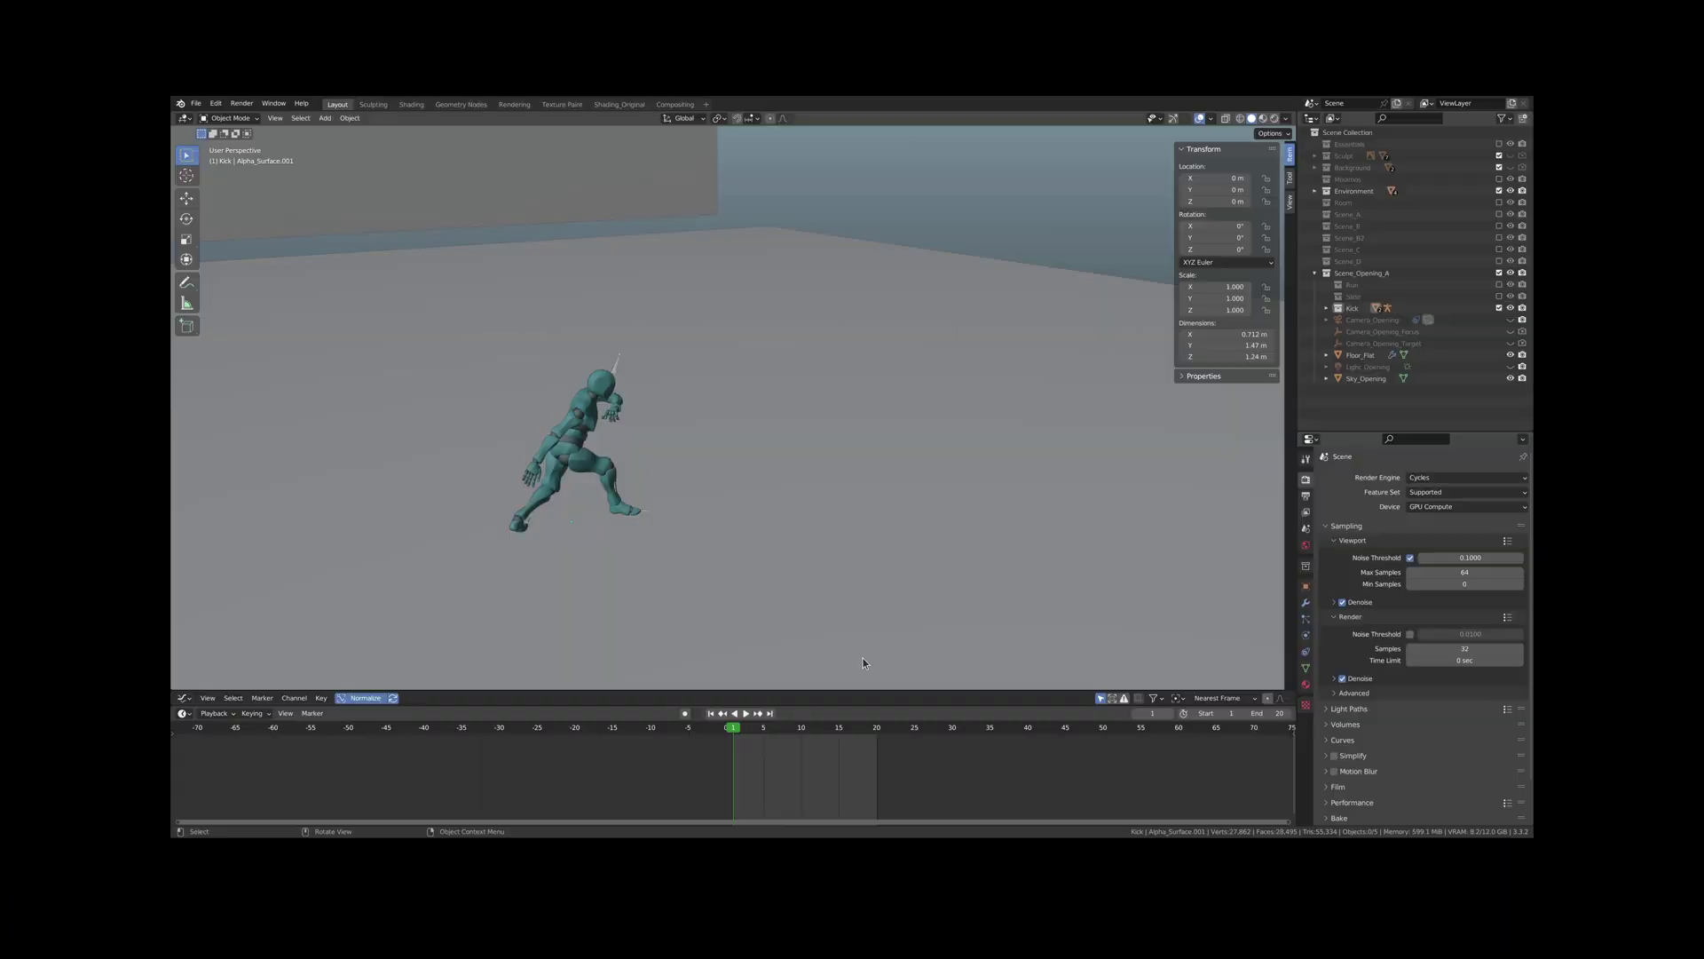
Look through the camera to preview the head's hatched render
{"action": "key", "text": "KP_0"}
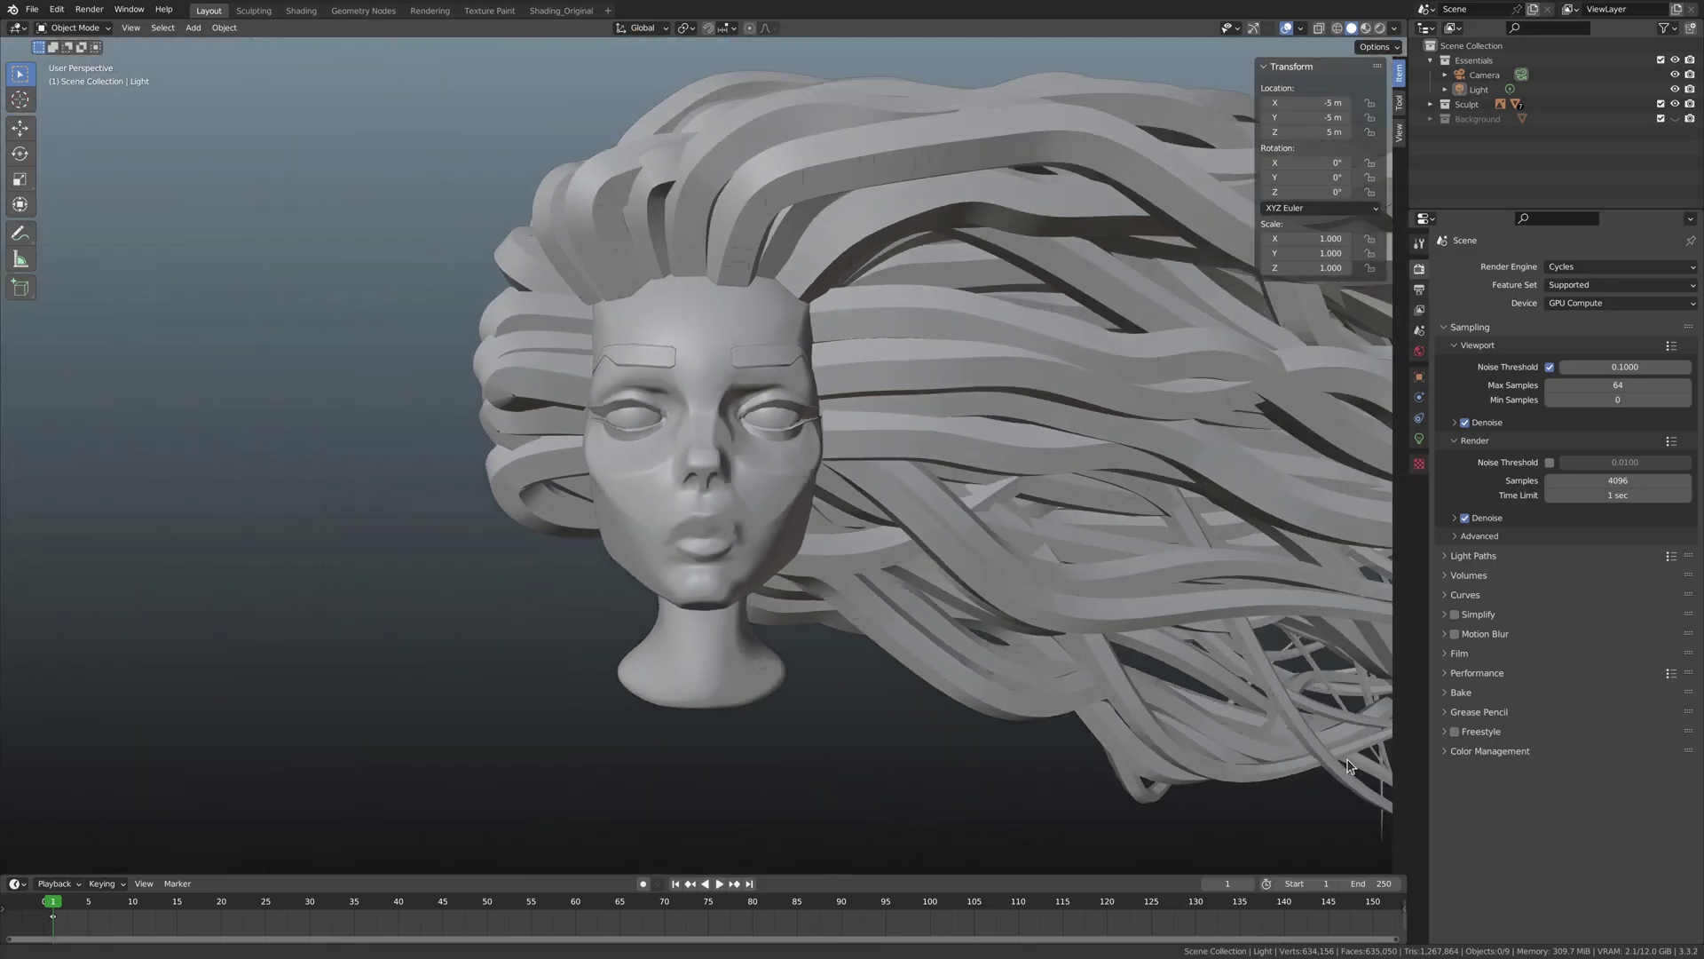
Orbit around the head, select the light and inspect its Light data properties
{"action": "middle_click_drag", "start_coordinate": [62, 850], "coordinate": [717, 855]}
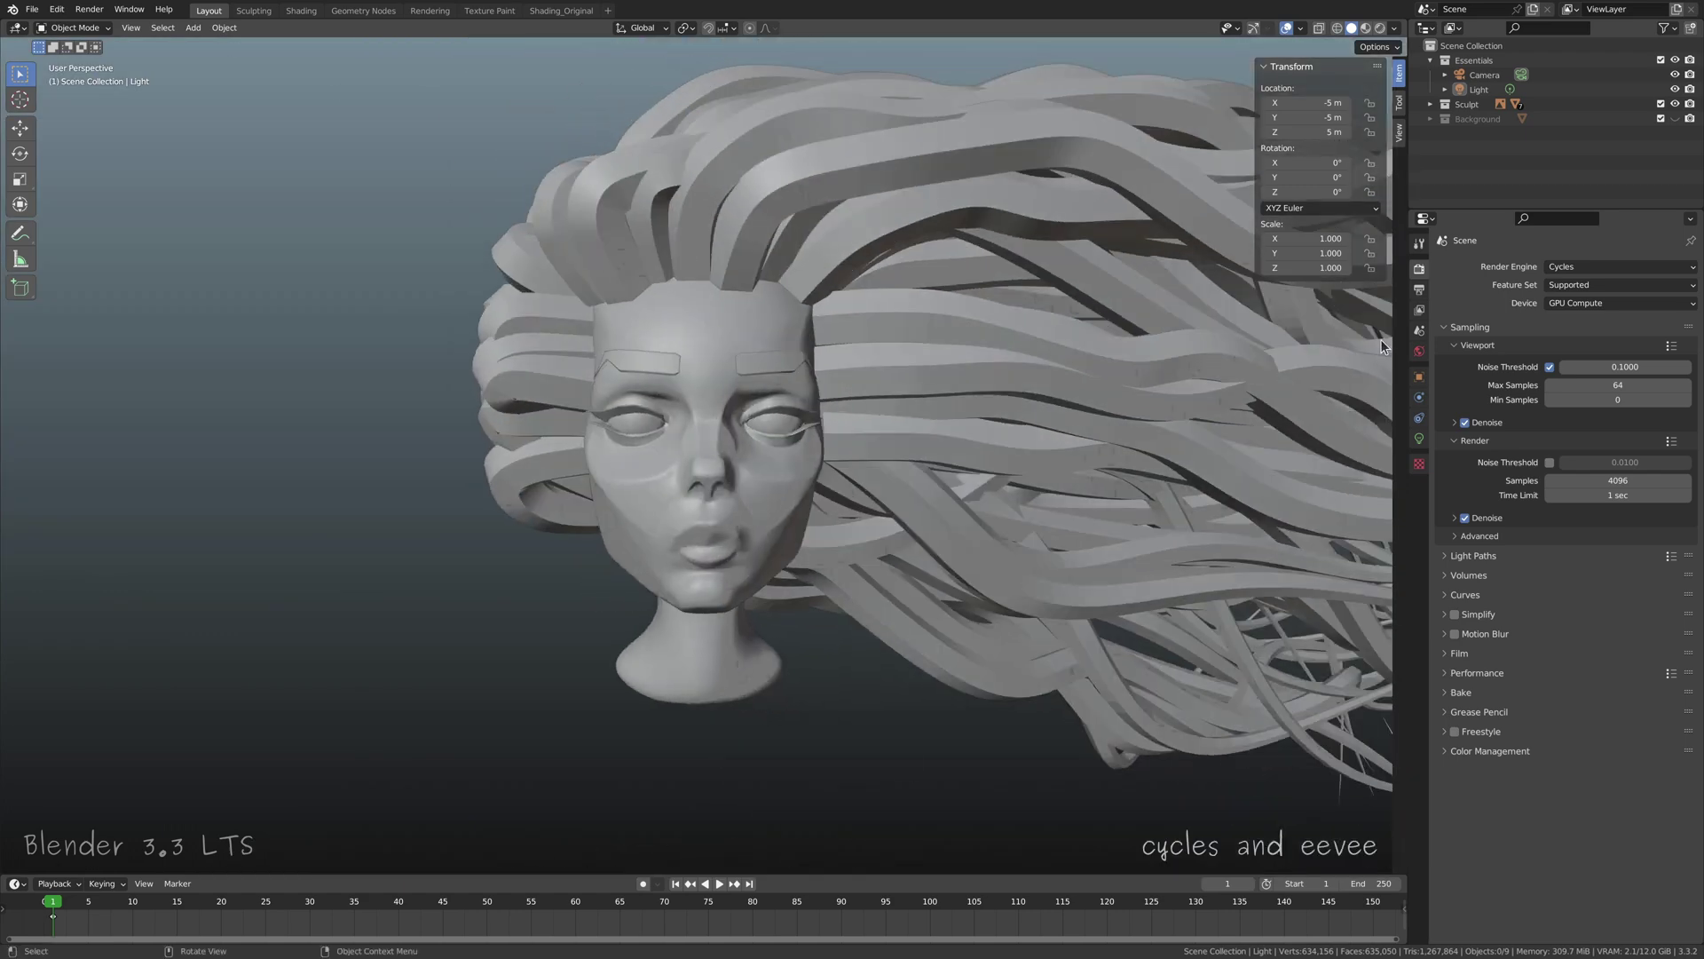
{"action": "scroll", "coordinate": [1383, 322], "scroll_direction": "down", "scroll_amount": 5}
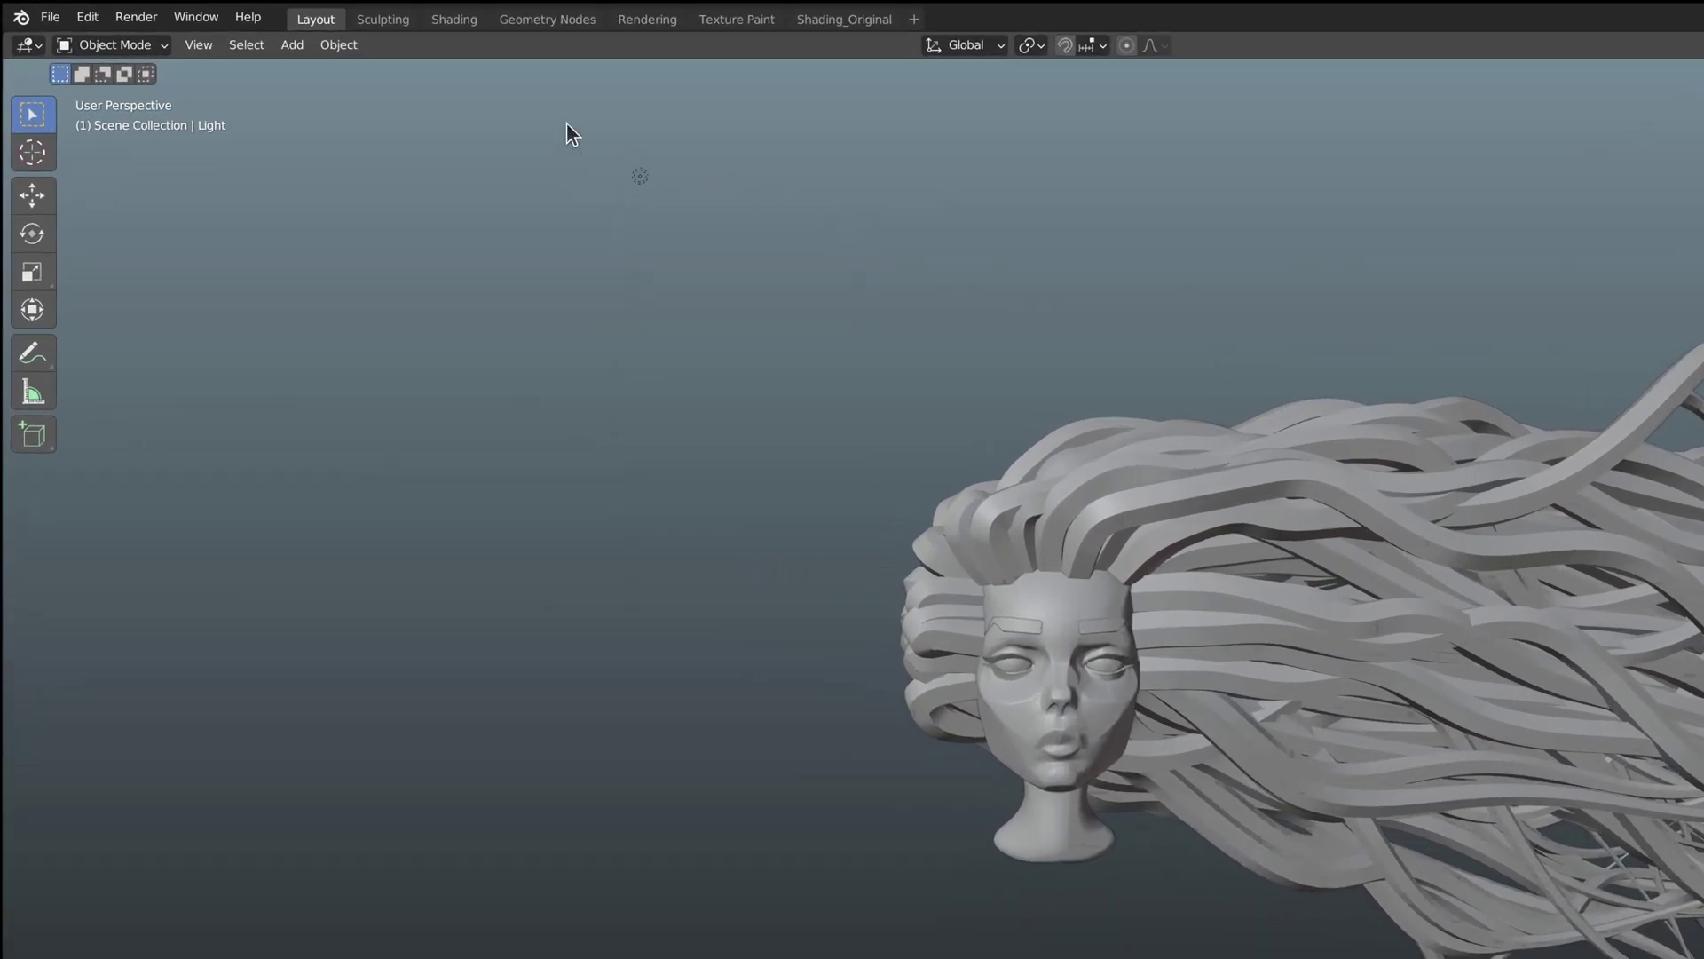
{"action": "left_click_drag", "start_coordinate": [566, 122], "coordinate": [716, 228]}
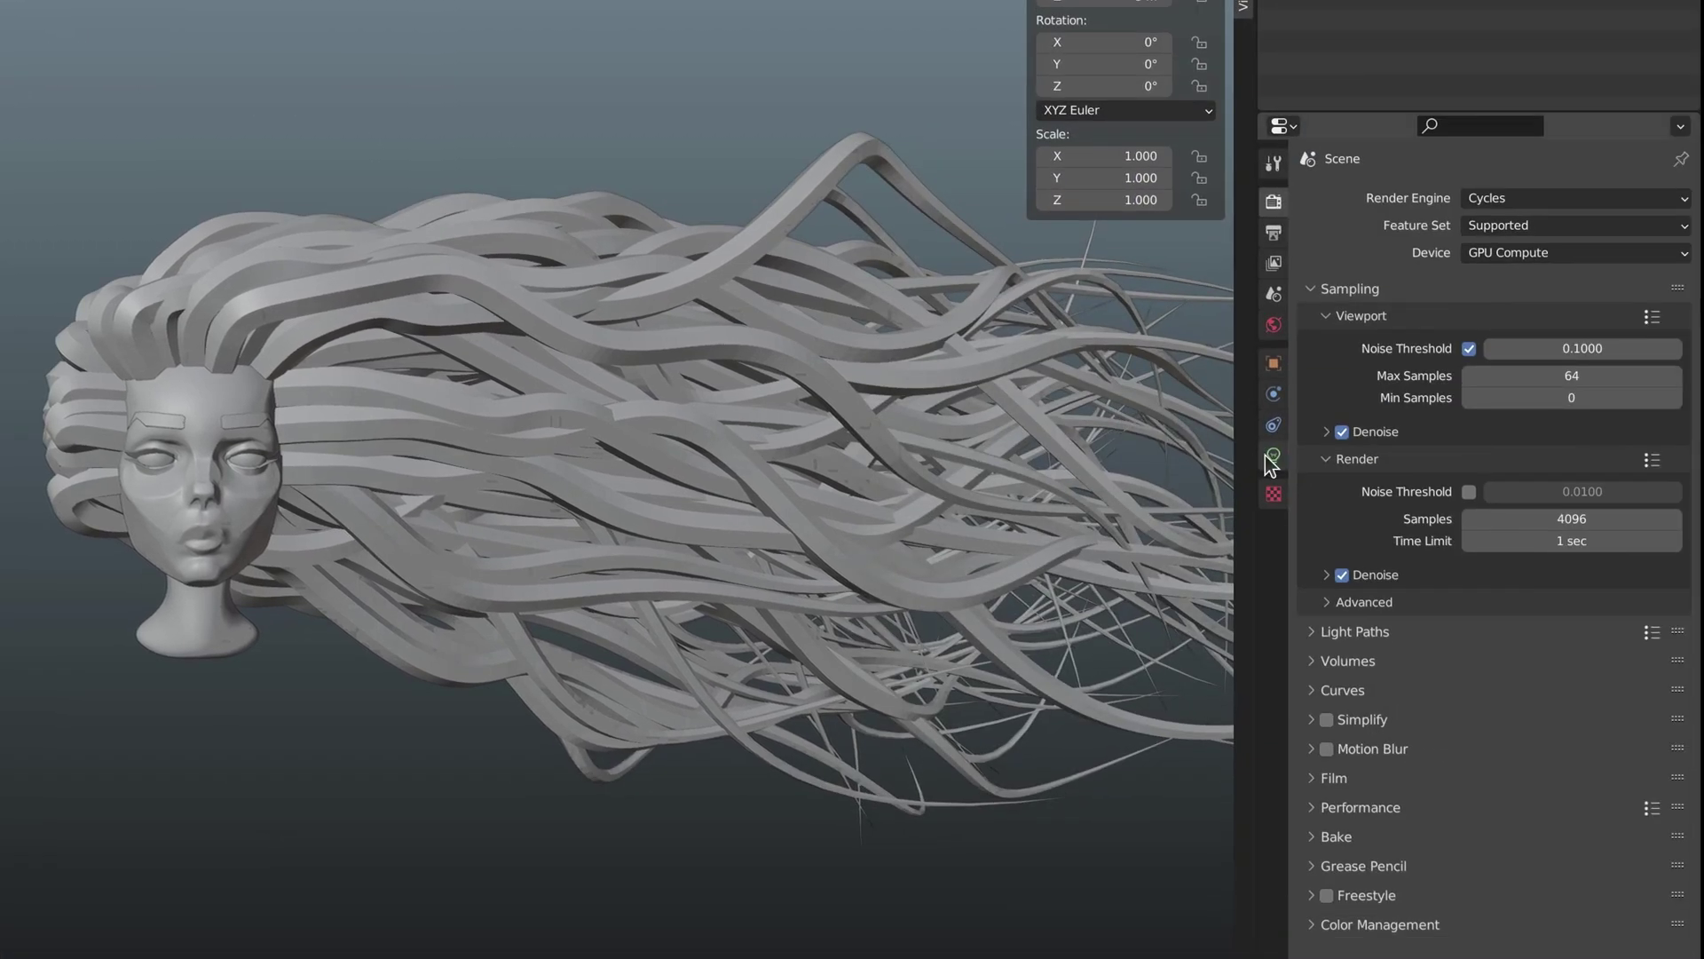
{"action": "left_click", "coordinate": [1273, 456]}
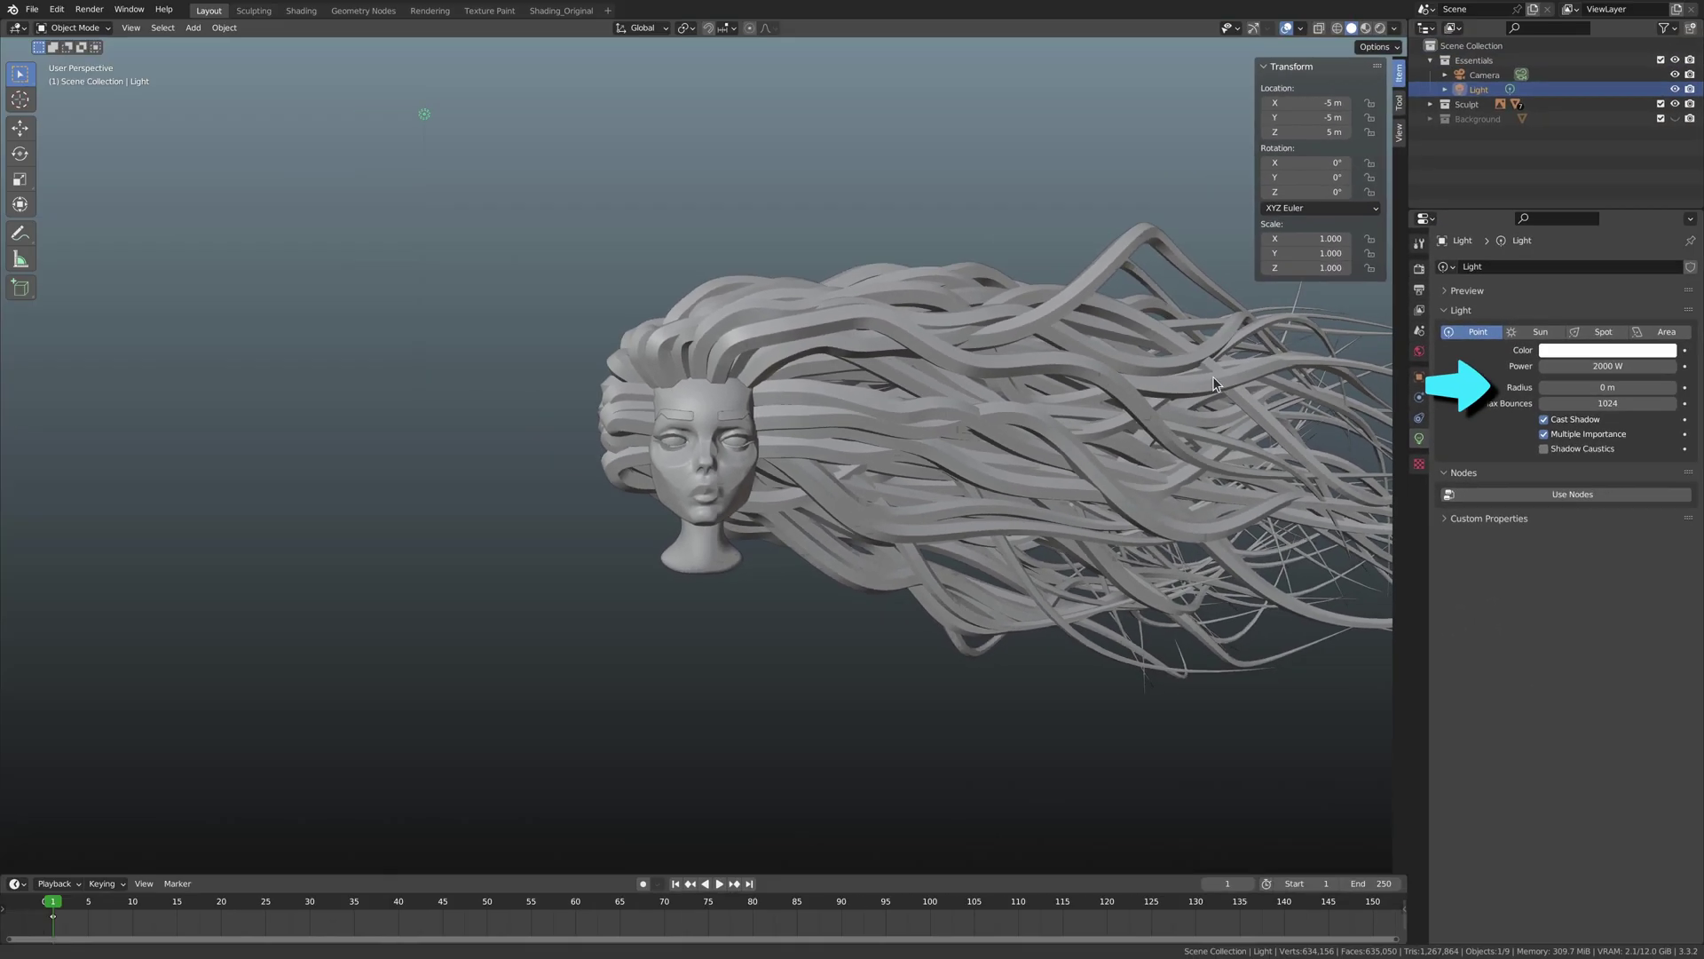
{"action": "scroll", "coordinate": [1213, 376], "scroll_direction": "up", "scroll_amount": 5}
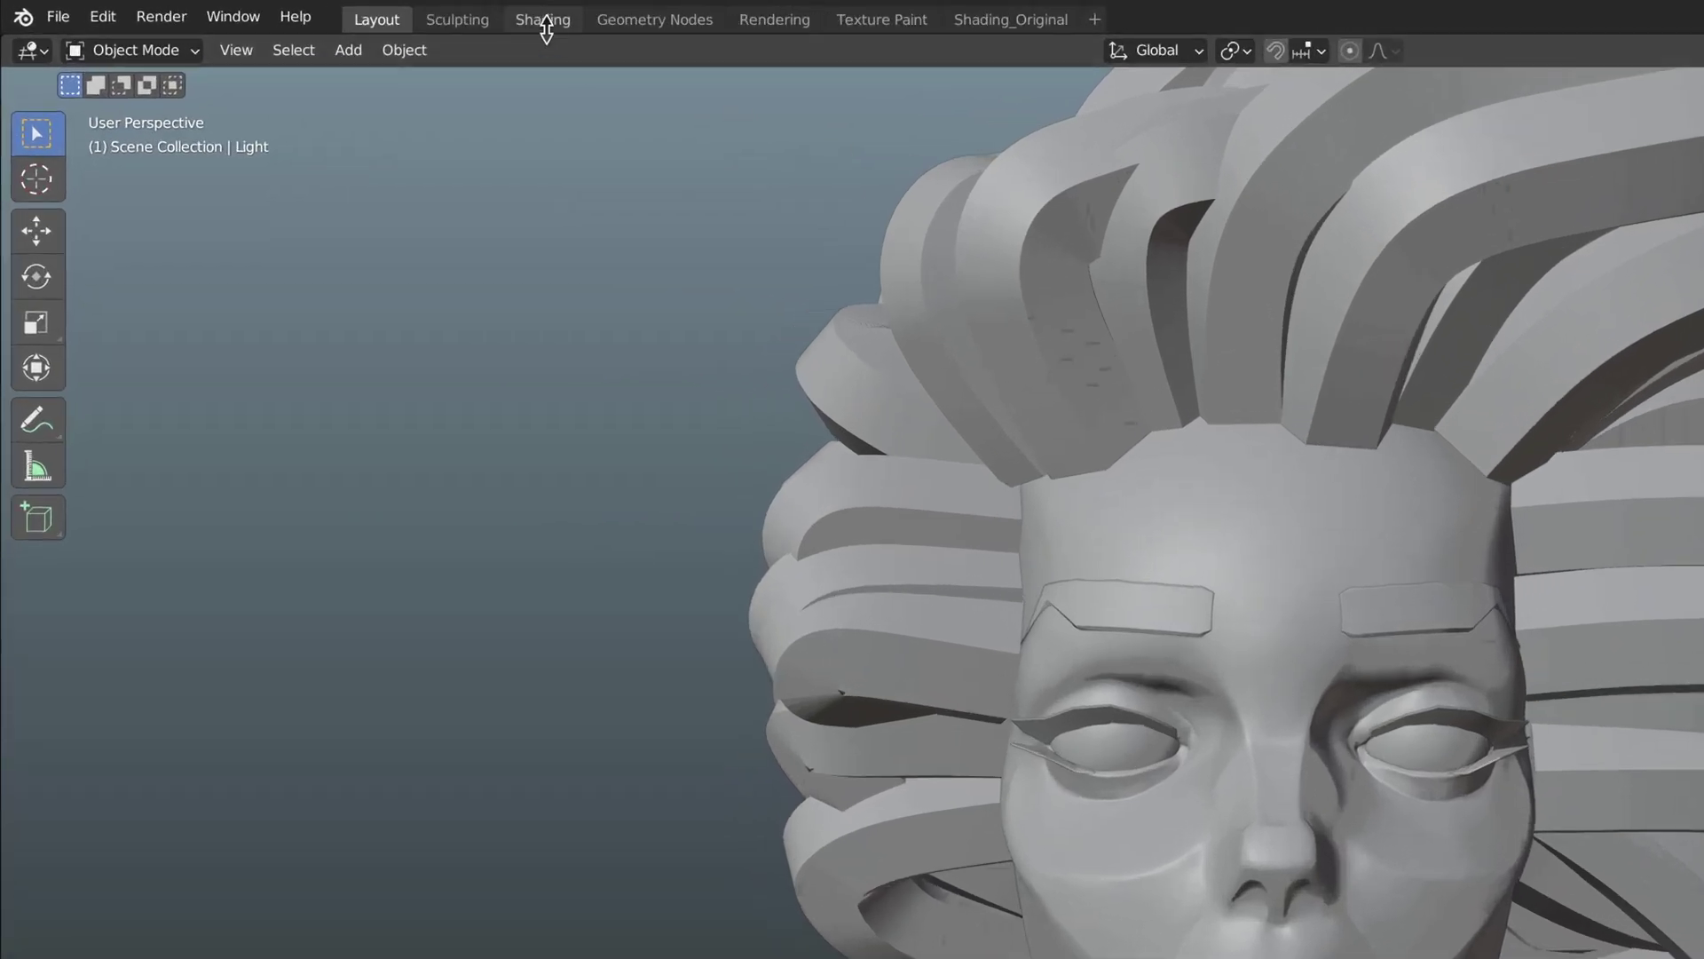
In the Shading workspace, add a Mix Shader node above the existing material
{"action": "left_click", "coordinate": [543, 27]}
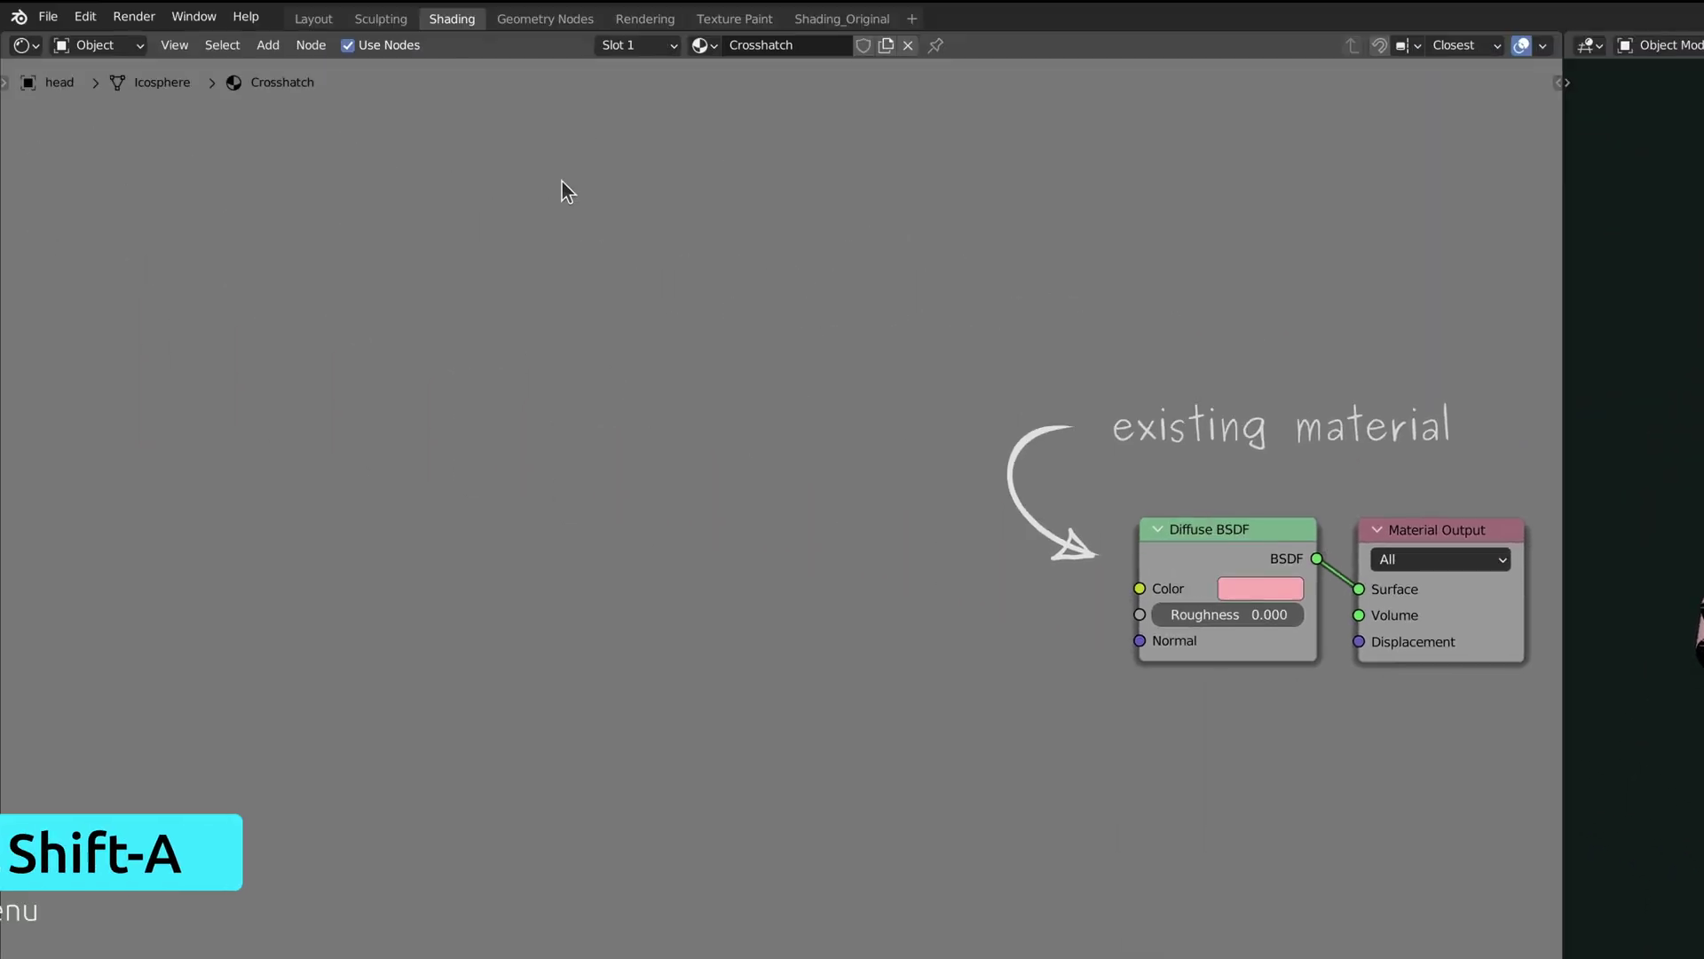
{"action": "left_click", "coordinate": [265, 53]}
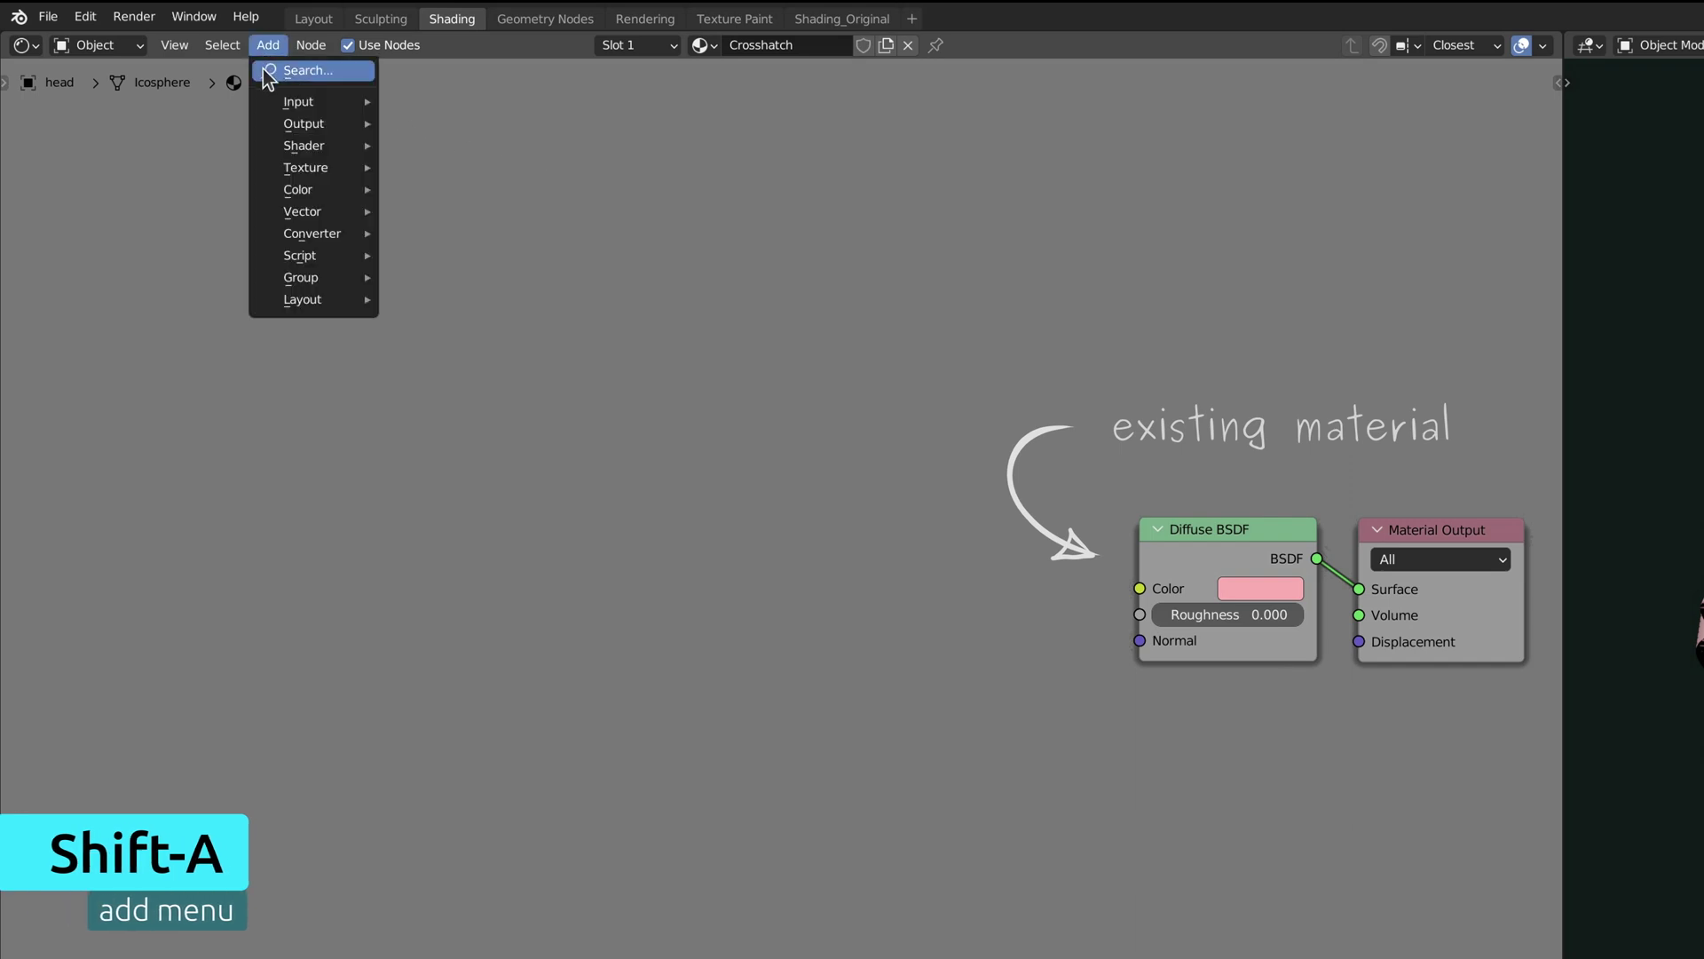
{"action": "left_click", "coordinate": [263, 69]}
{"action": "type", "text": "mix shader"}
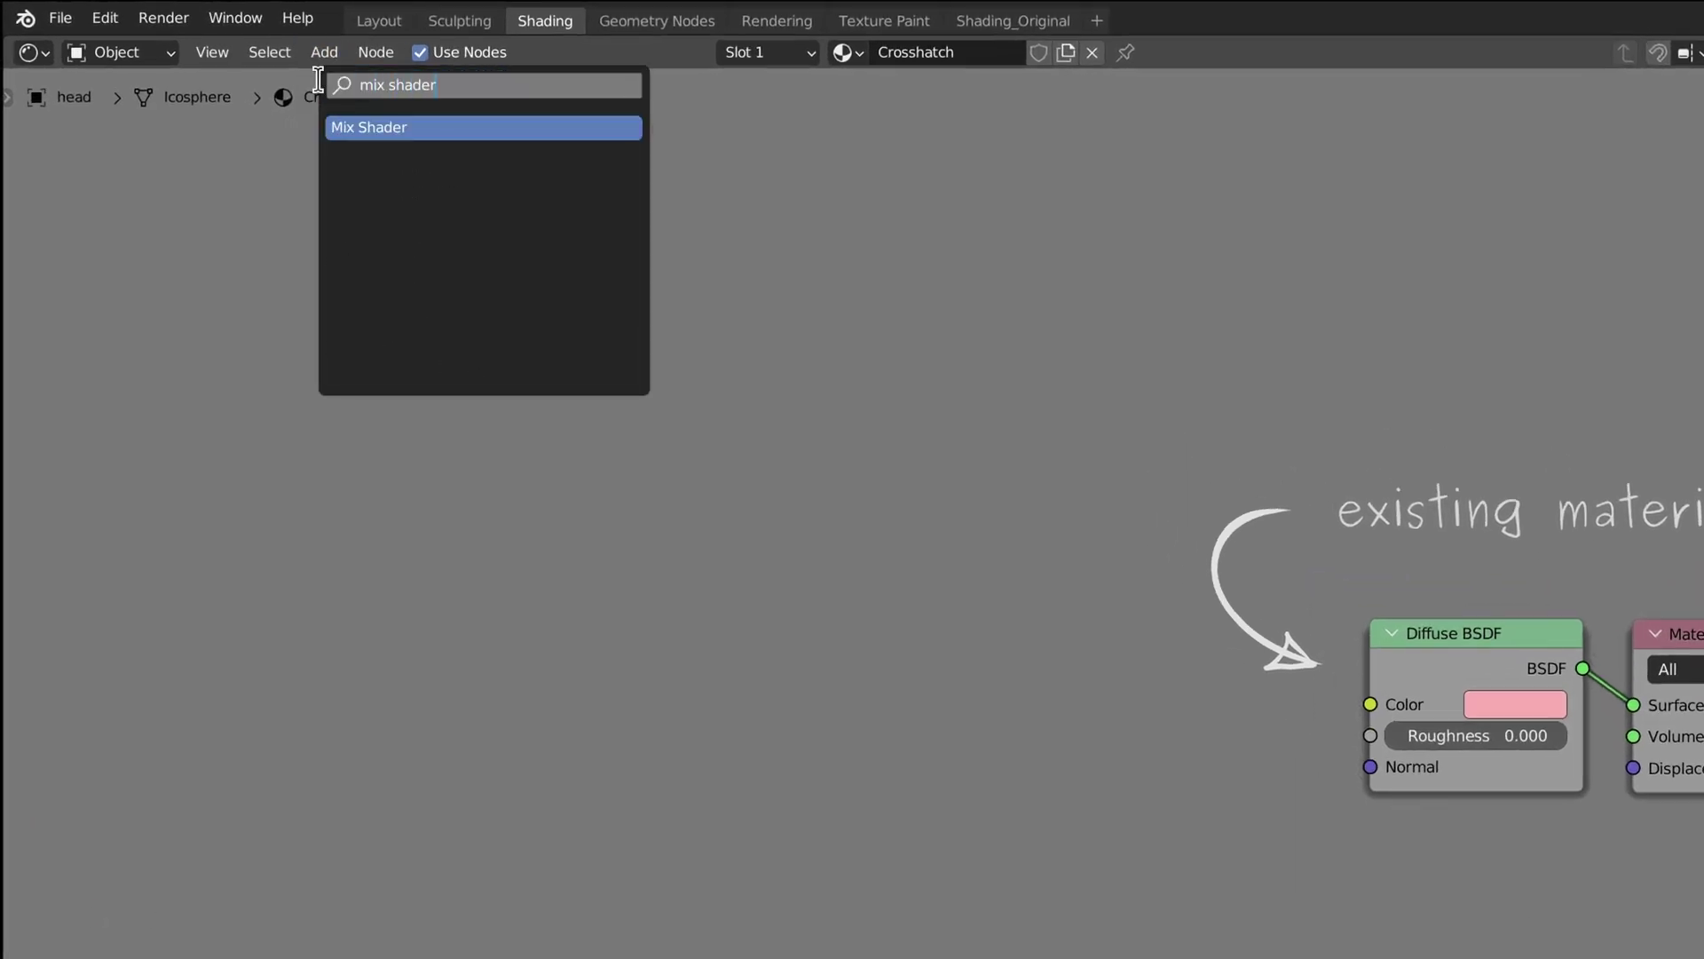
{"action": "key", "text": "Return"}
{"action": "left_click", "coordinate": [1289, 142]}
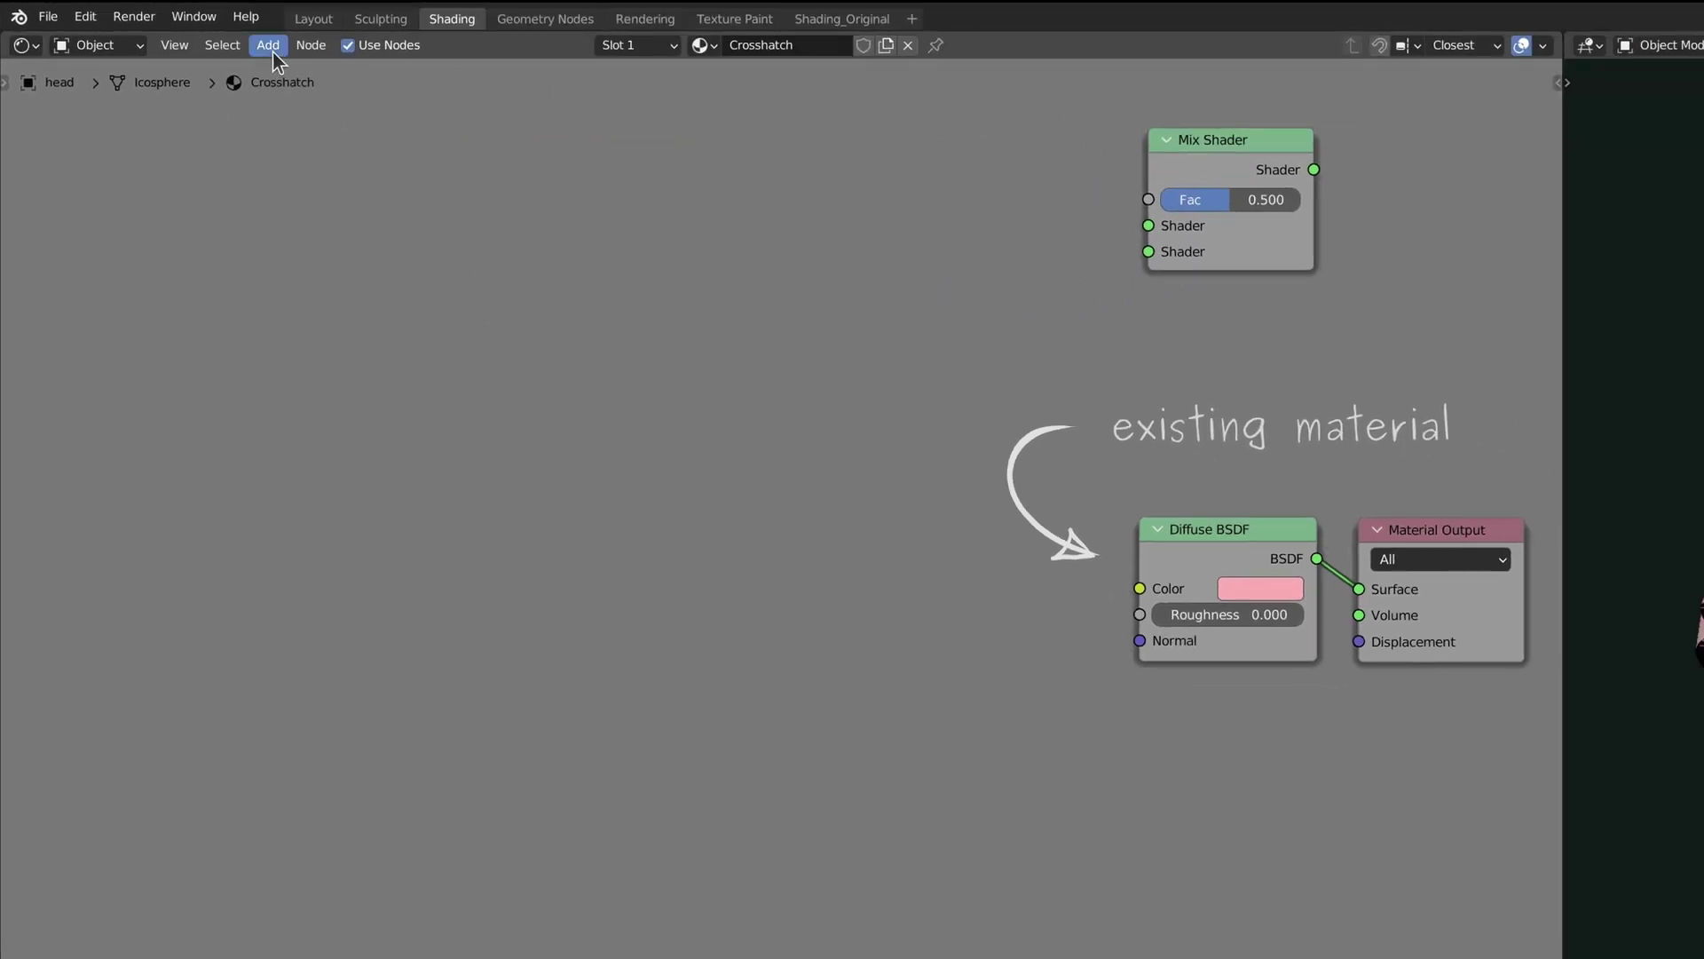
Add a second Diffuse BSDF node and set its colour to black
{"action": "left_click", "coordinate": [264, 46]}
{"action": "left_click", "coordinate": [257, 68]}
{"action": "type", "text": "diffuse bsdf"}
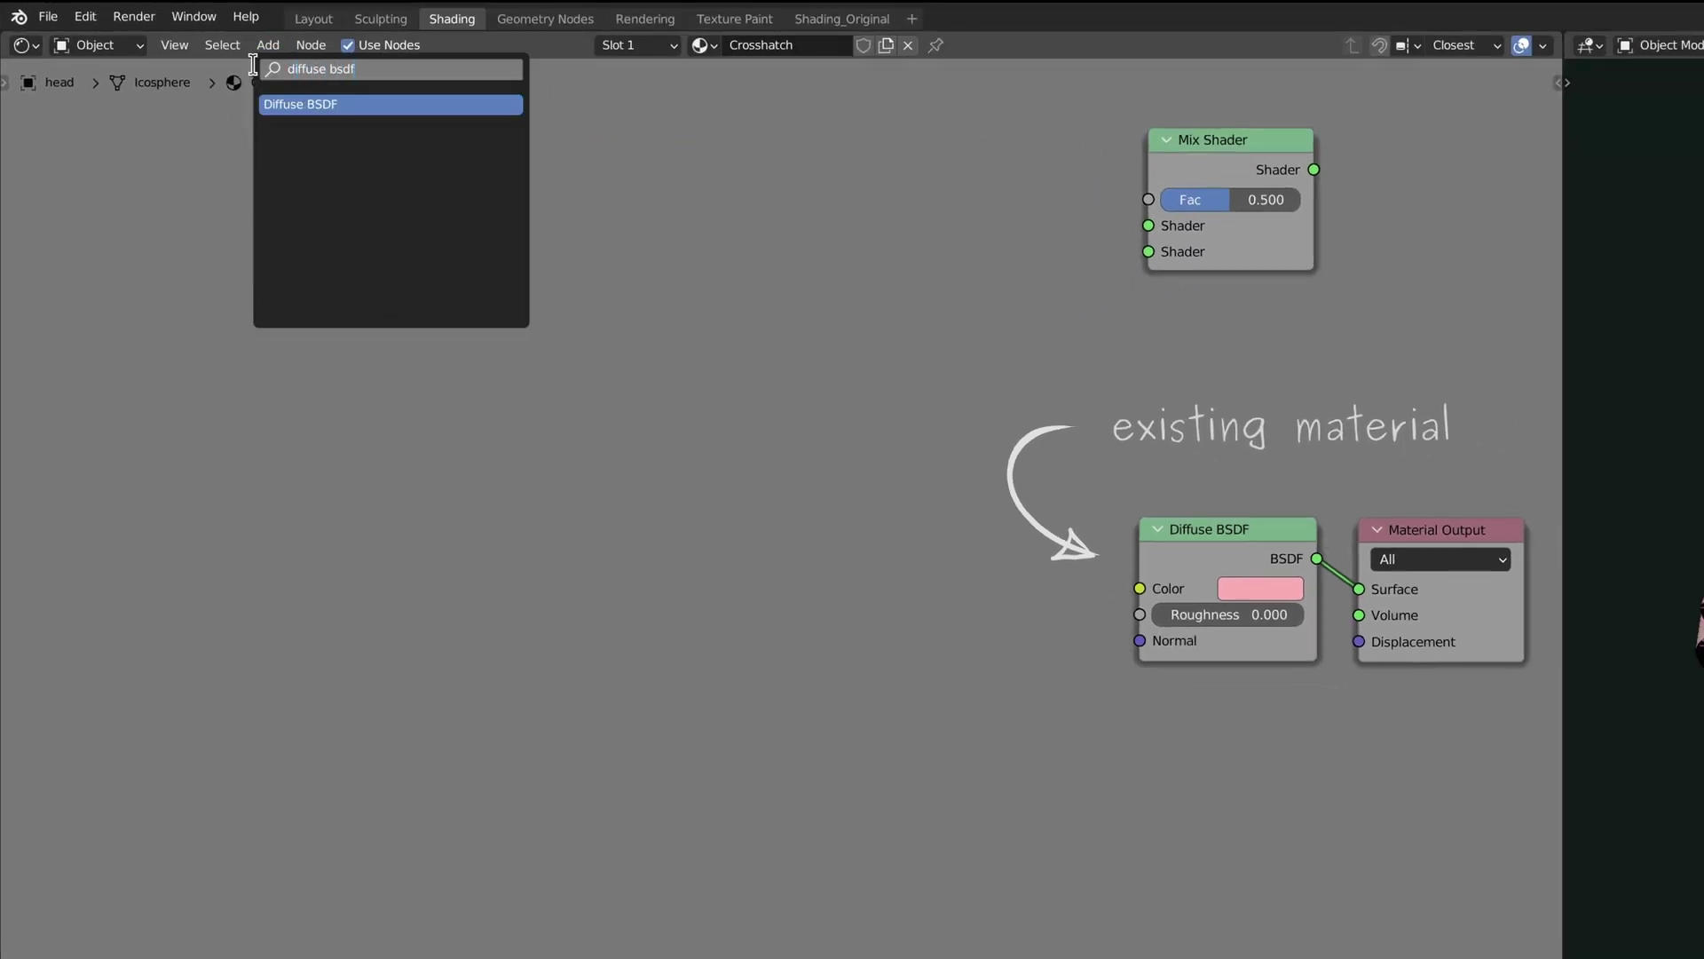
{"action": "key", "text": "Return"}
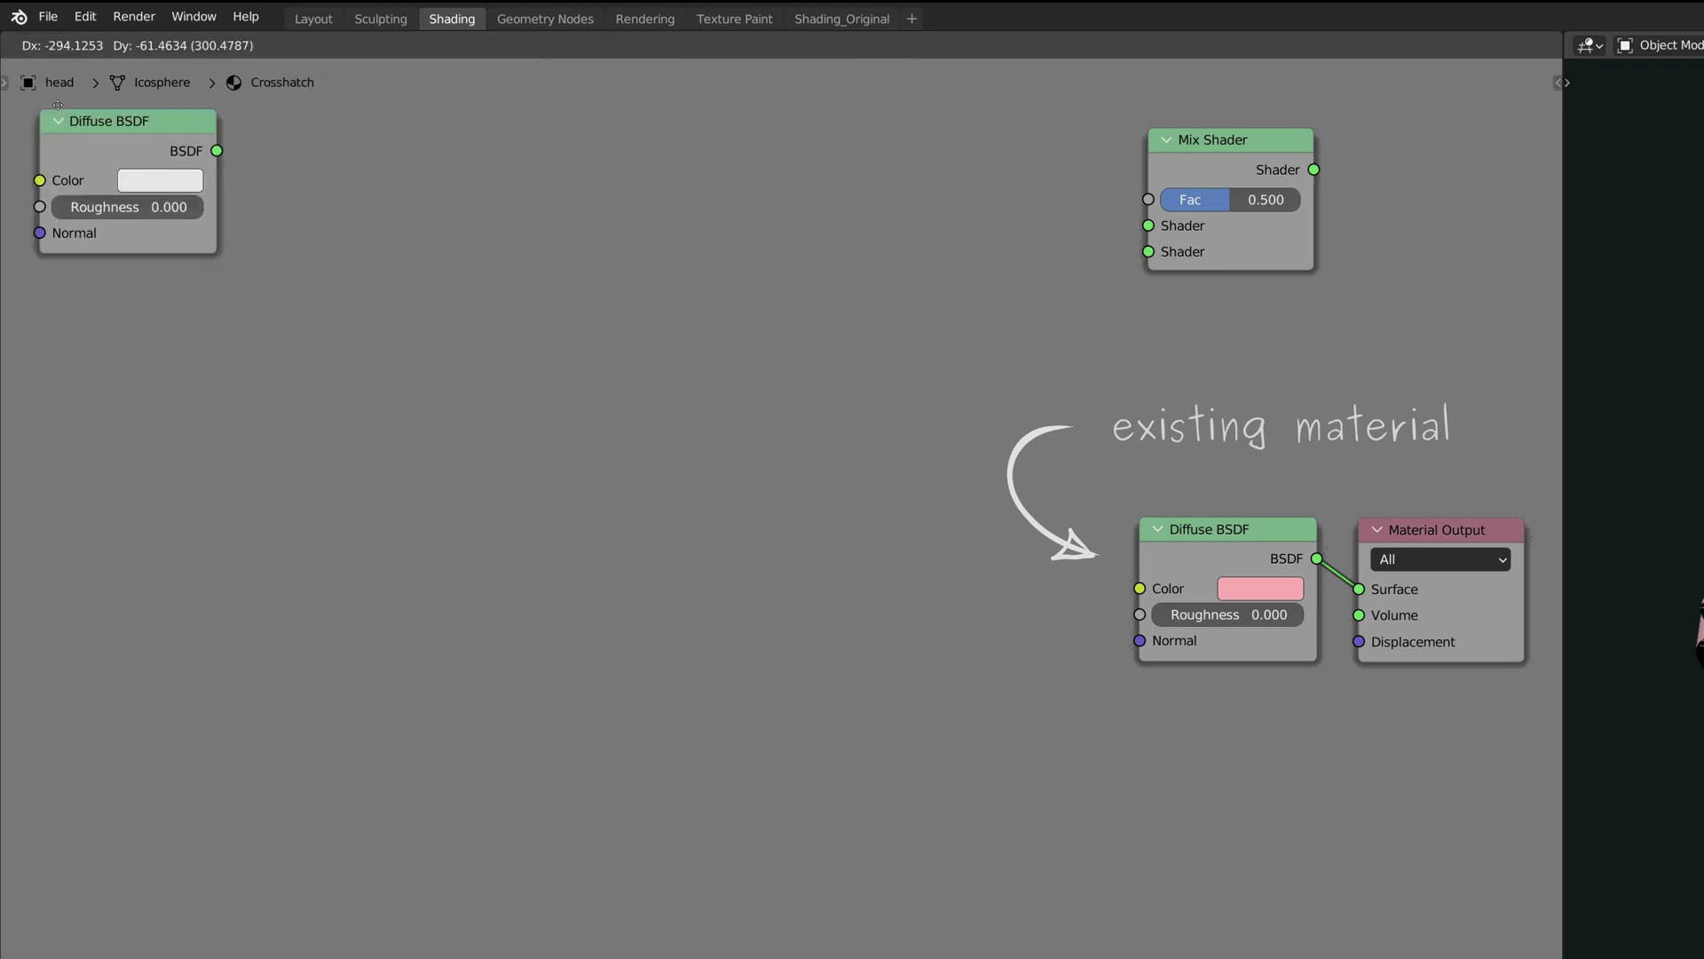
{"action": "left_click", "coordinate": [895, 120]}
{"action": "left_click", "coordinate": [1010, 193]}
{"action": "left_click_drag", "start_coordinate": [1124, 506], "coordinate": [765, 700]}
Arrange both diffuse nodes beside the Mix Shader, keeping the new one fully black
{"action": "left_click_drag", "start_coordinate": [711, 137], "coordinate": [710, 529]}
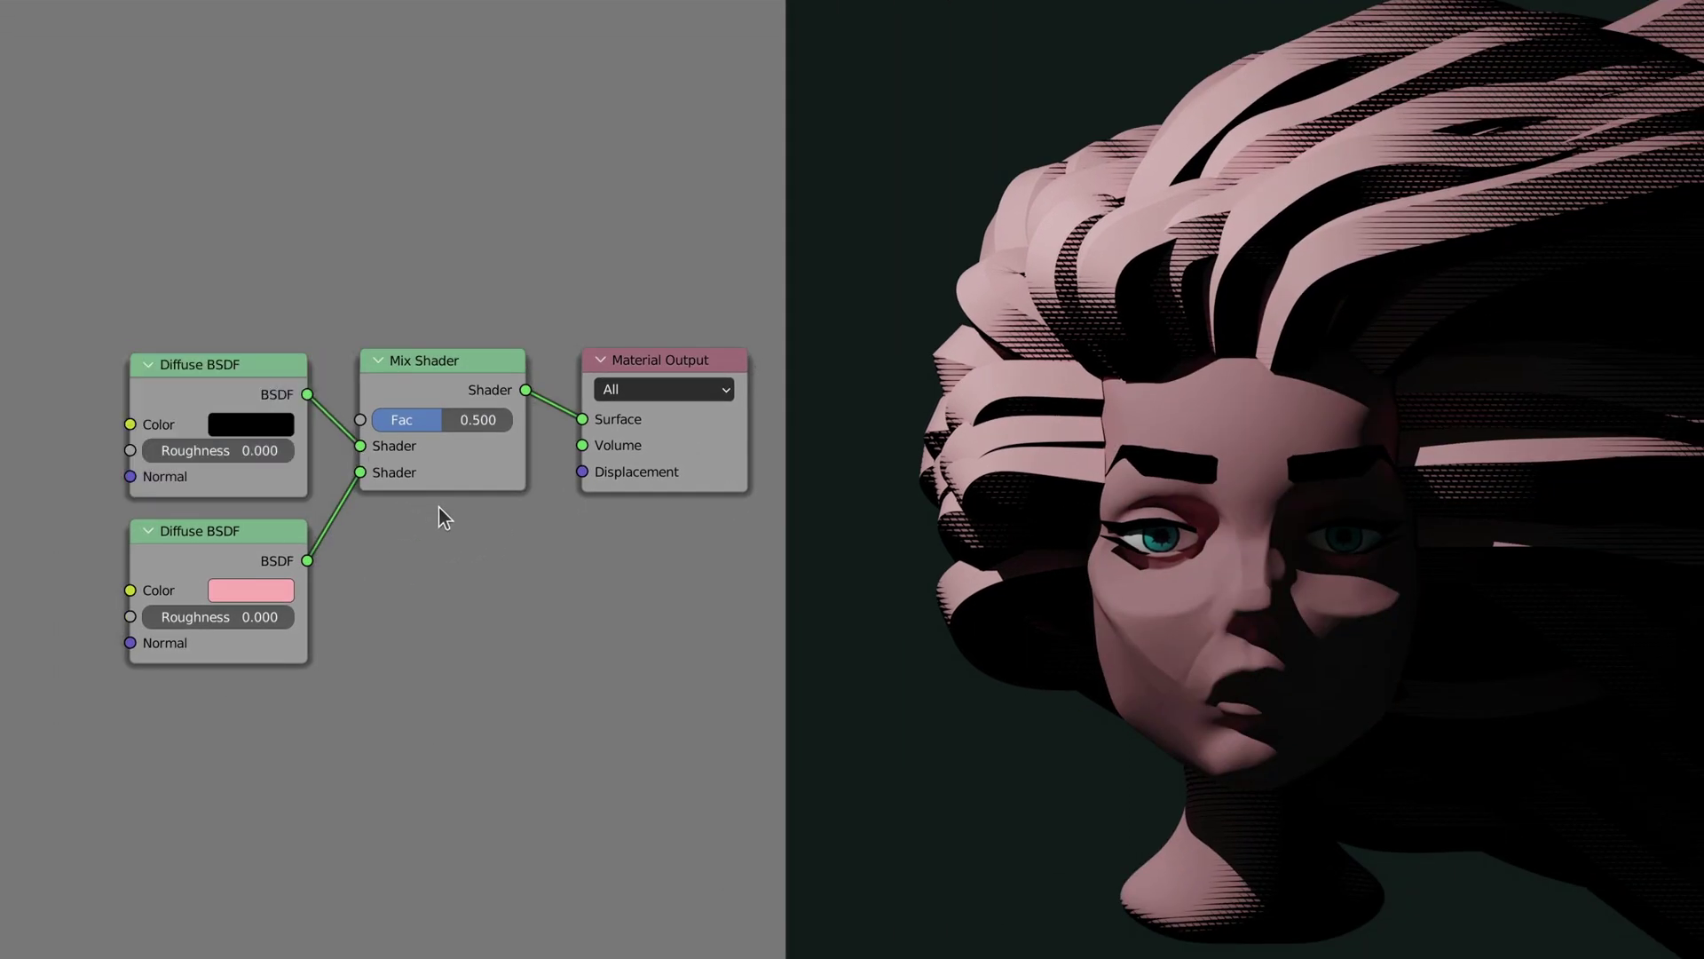
{"action": "left_click", "coordinate": [275, 428]}
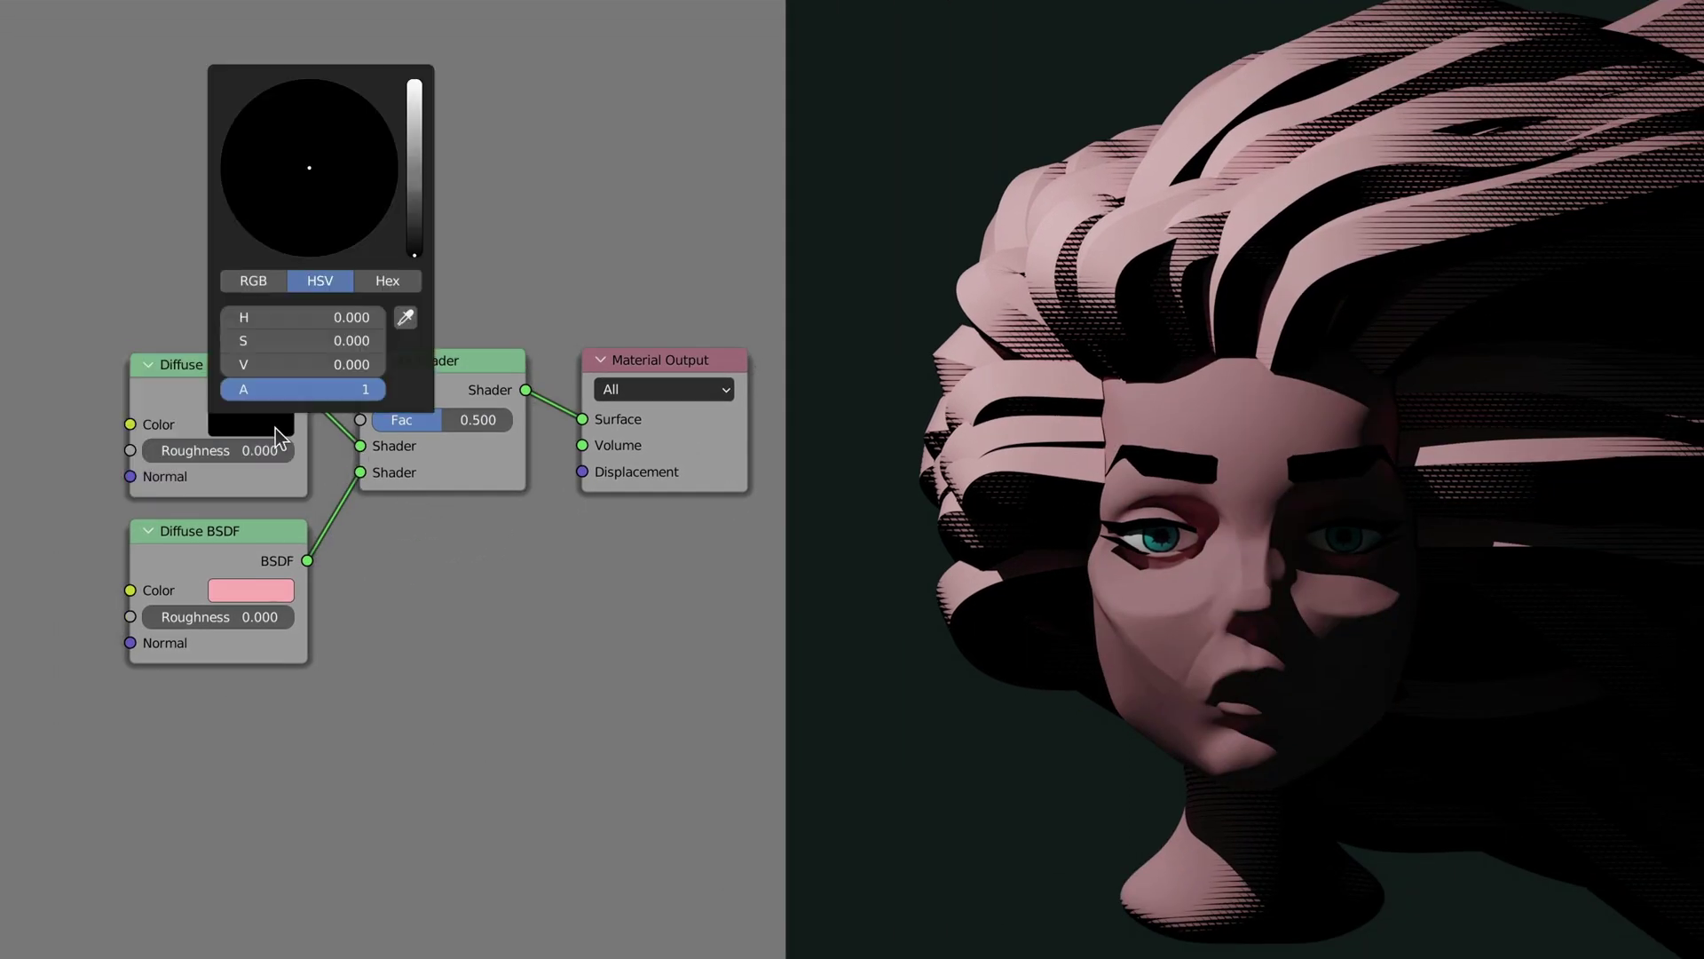
{"action": "left_click", "coordinate": [413, 85]}
{"action": "left_click_drag", "start_coordinate": [413, 84], "coordinate": [413, 258]}
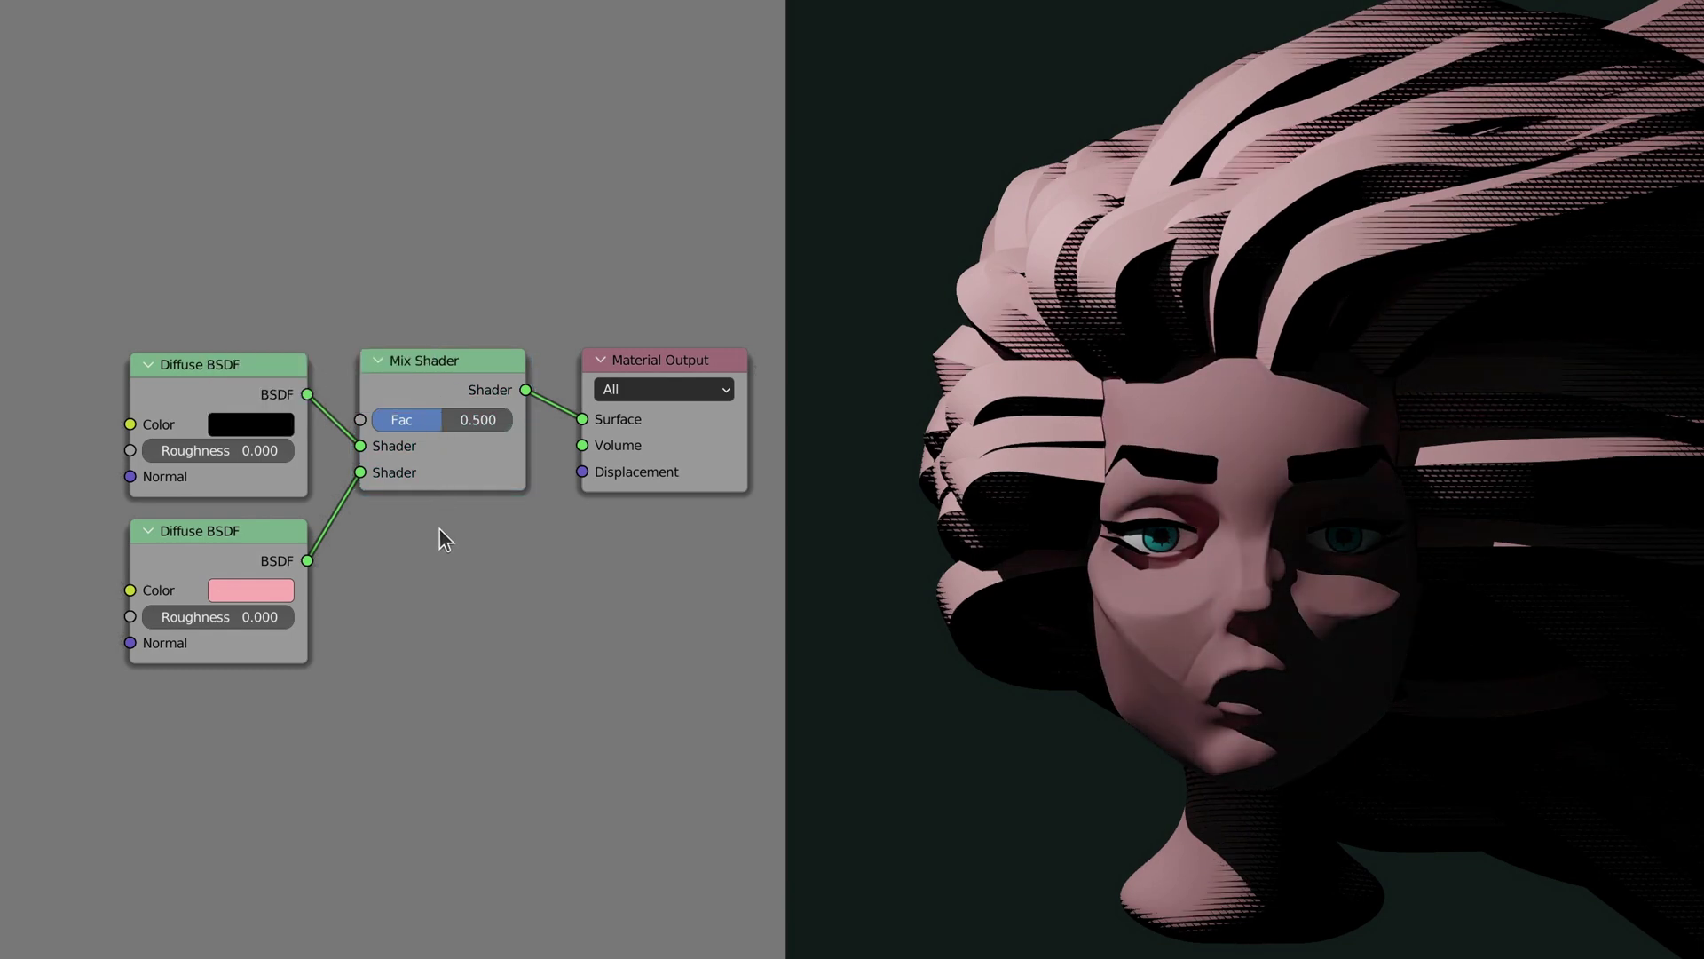
{"action": "left_click_drag", "start_coordinate": [479, 420], "coordinate": [439, 428]}
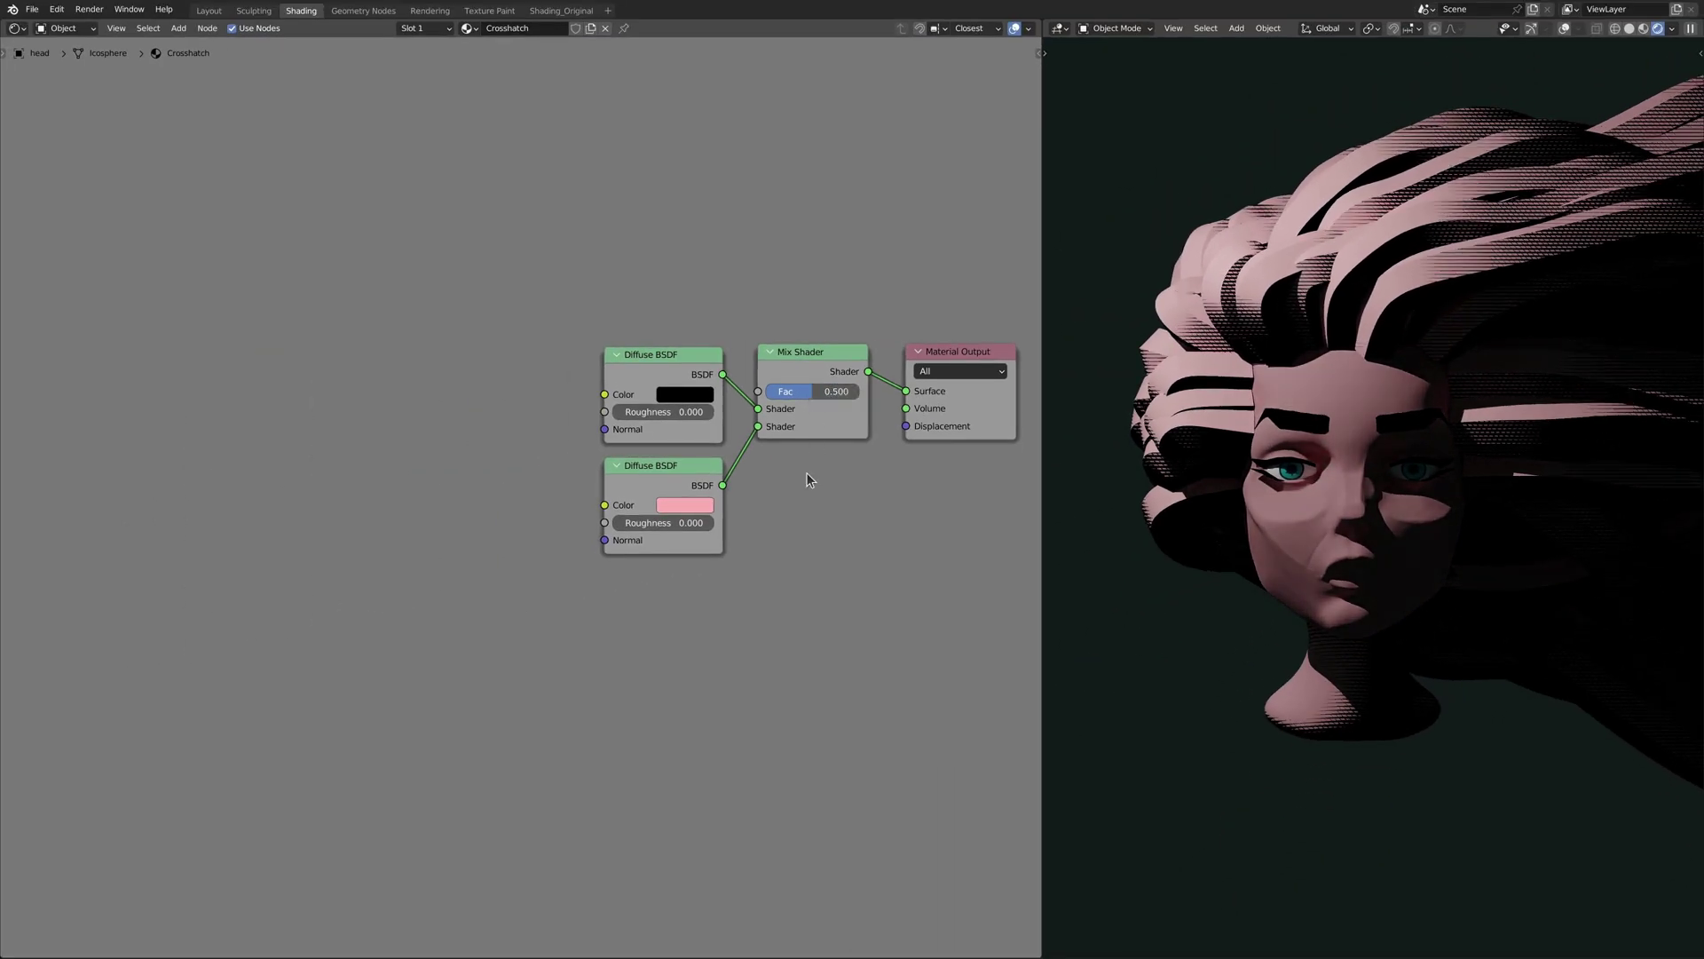
Add a Less Than Math node above the diffuse nodes and place Texture Coordinate far left
{"action": "left_click", "coordinate": [173, 31]}
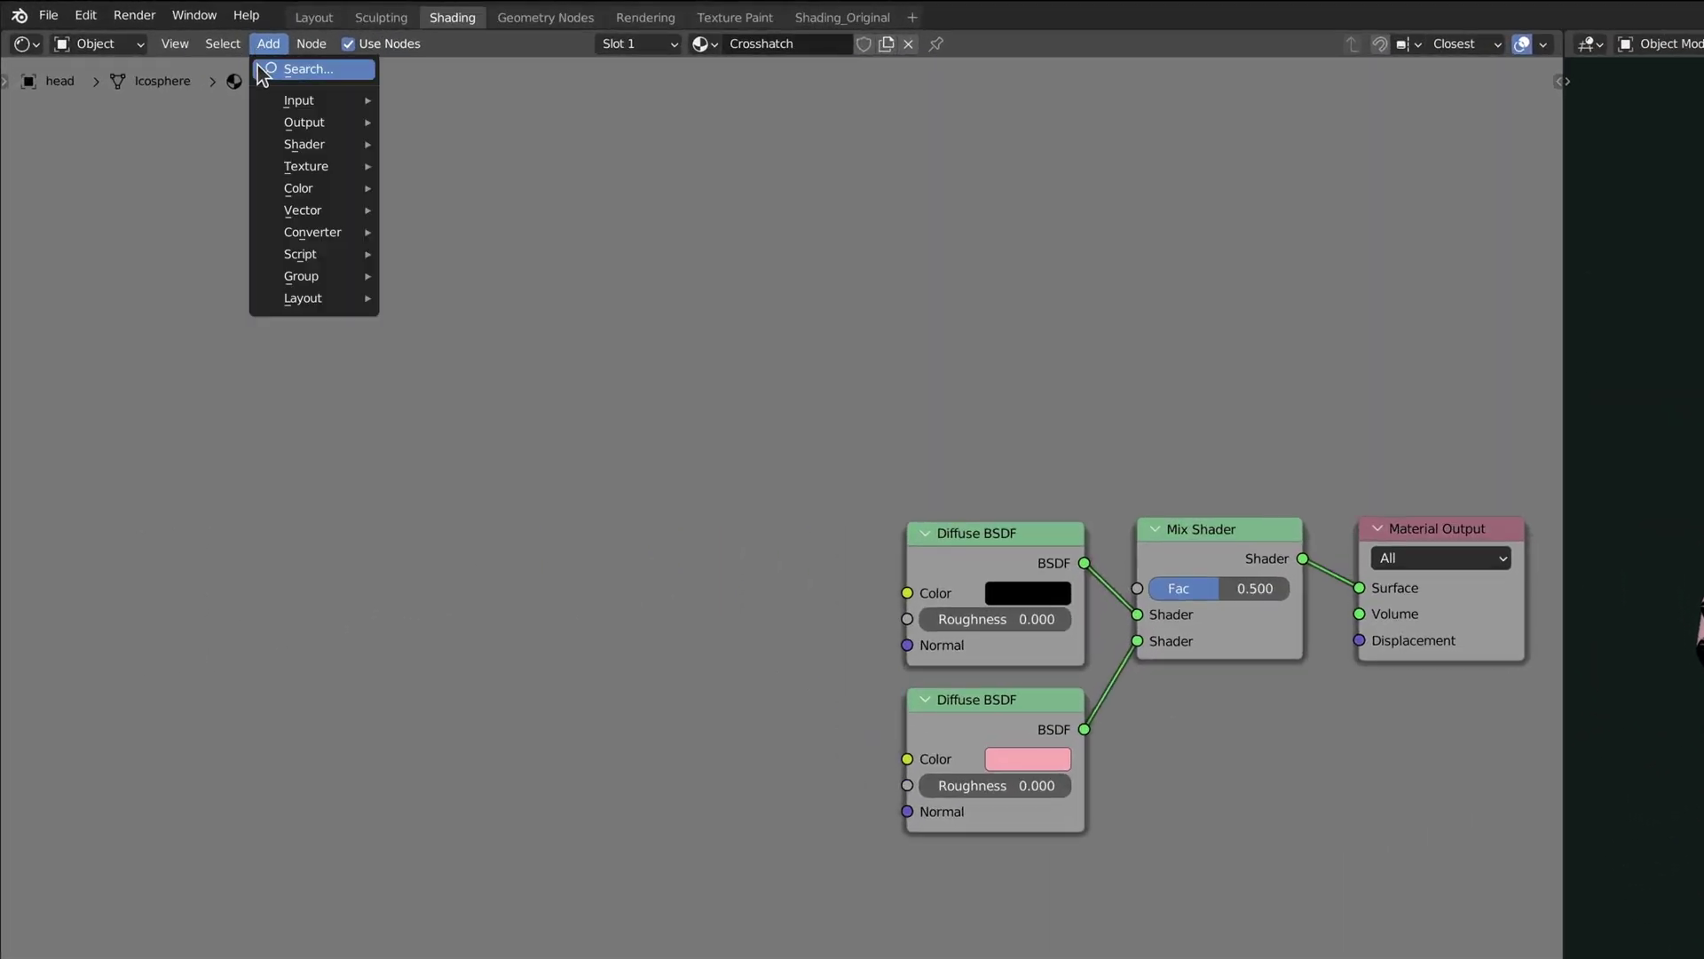
{"action": "left_click", "coordinate": [259, 68]}
{"action": "type", "text": "math"}
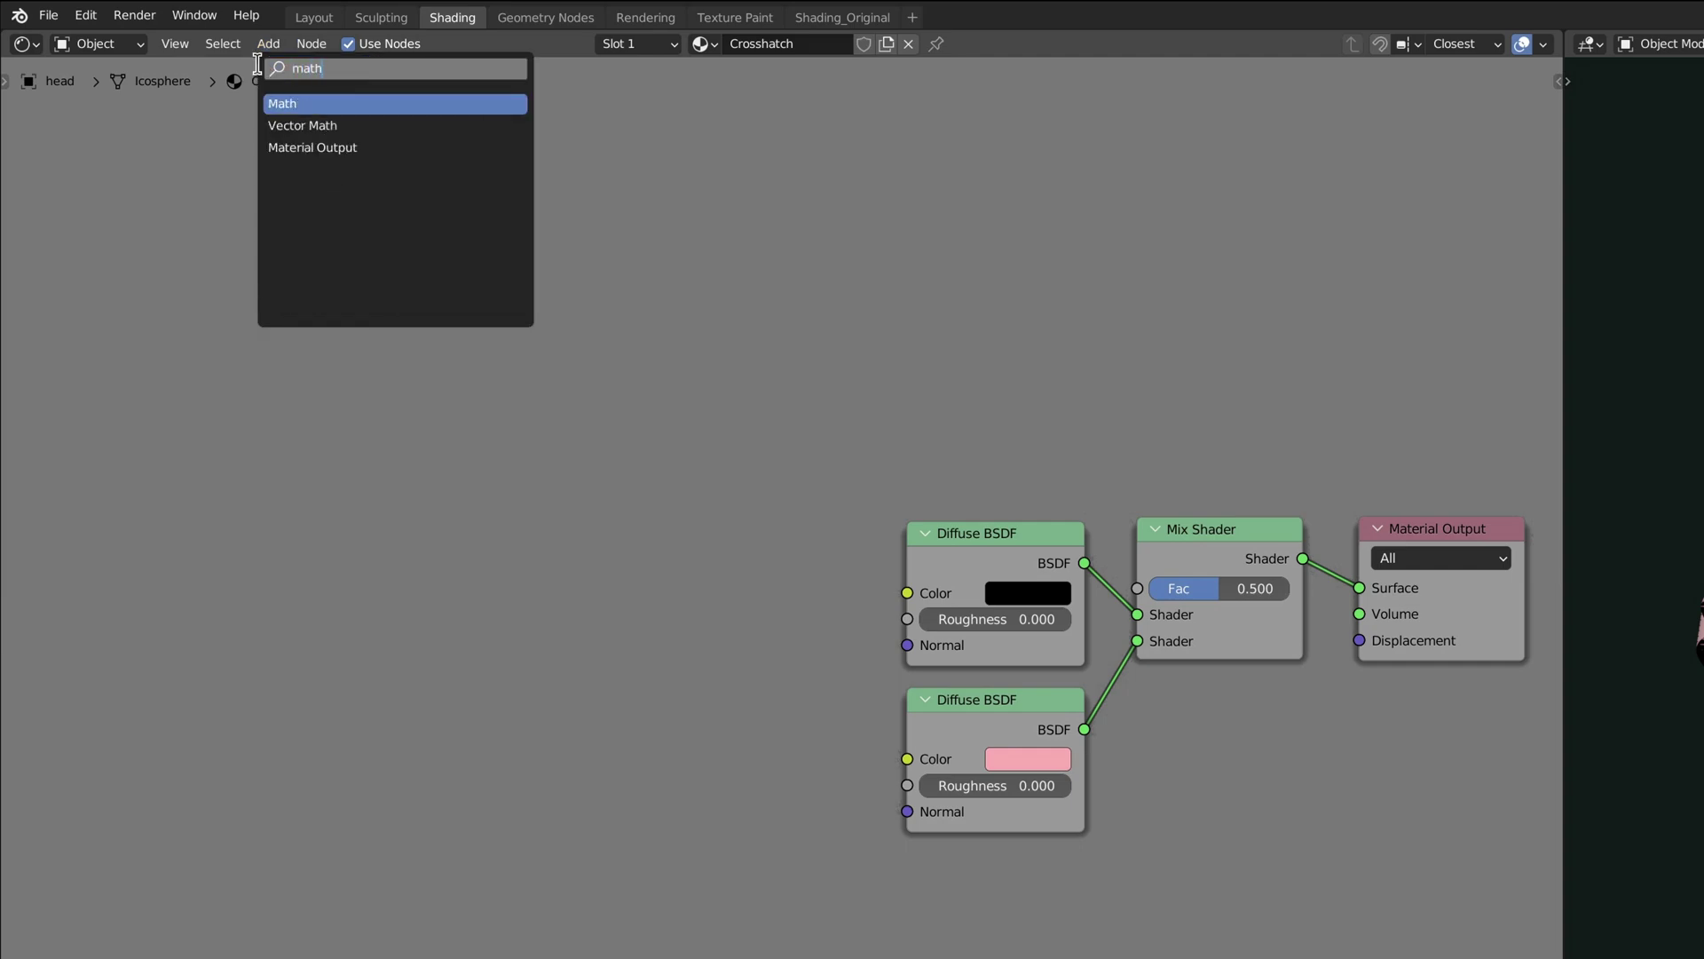
{"action": "key", "text": "Return"}
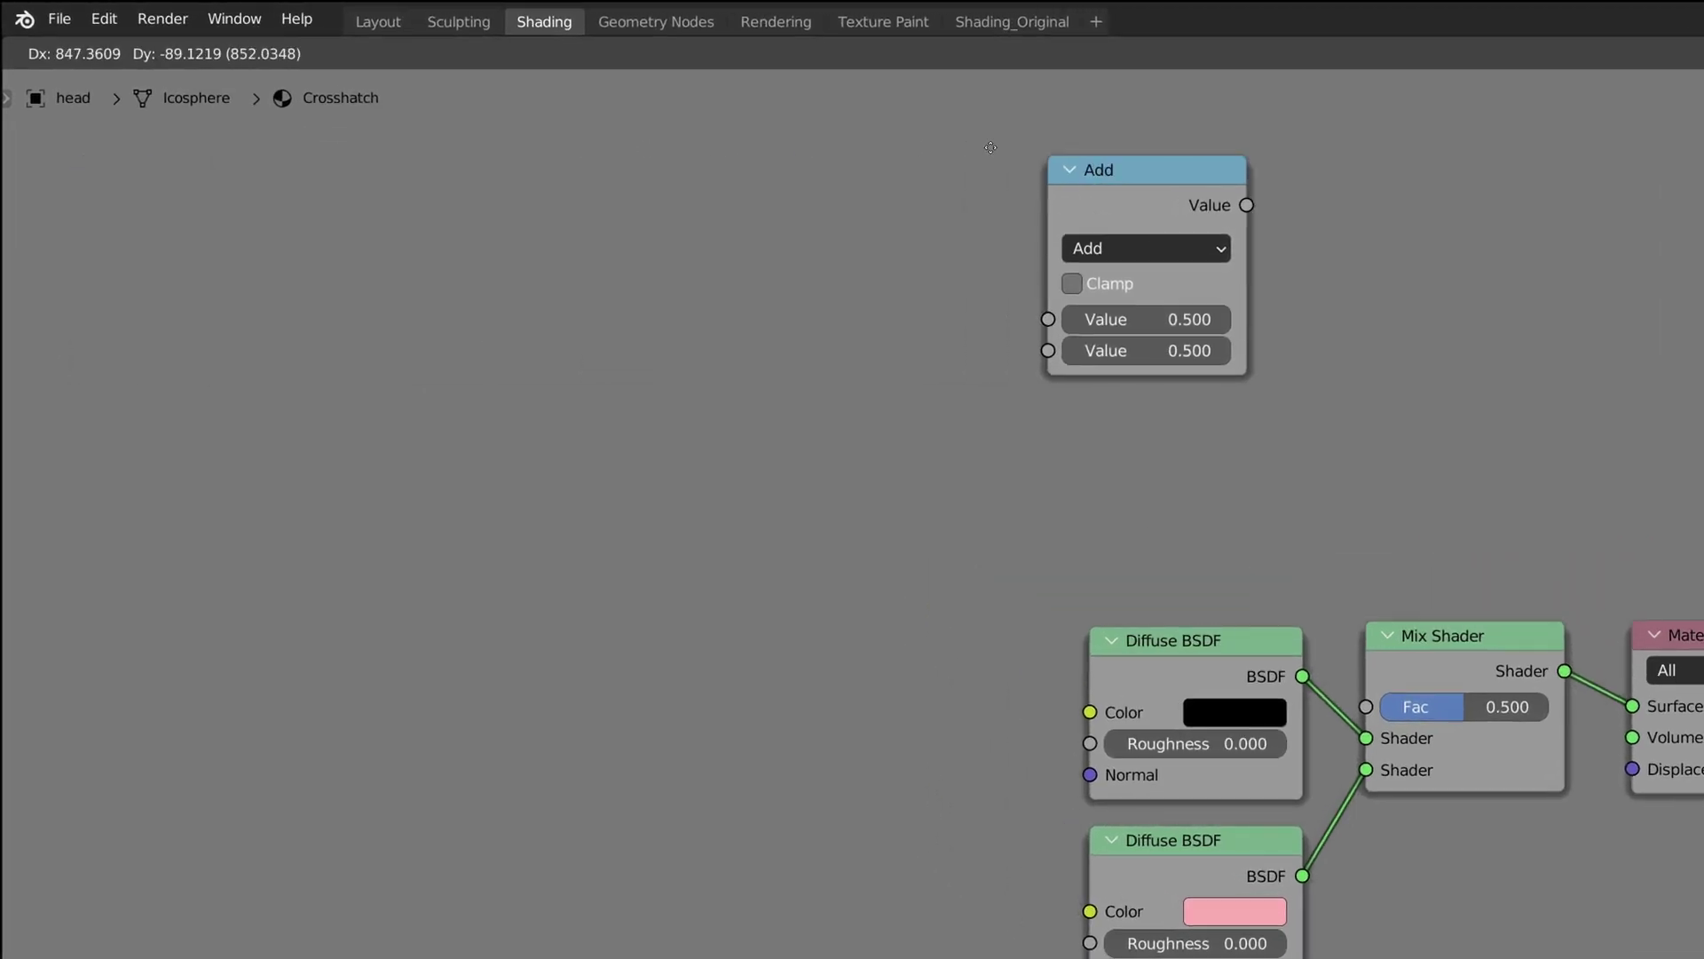
{"action": "left_click", "coordinate": [1118, 149]}
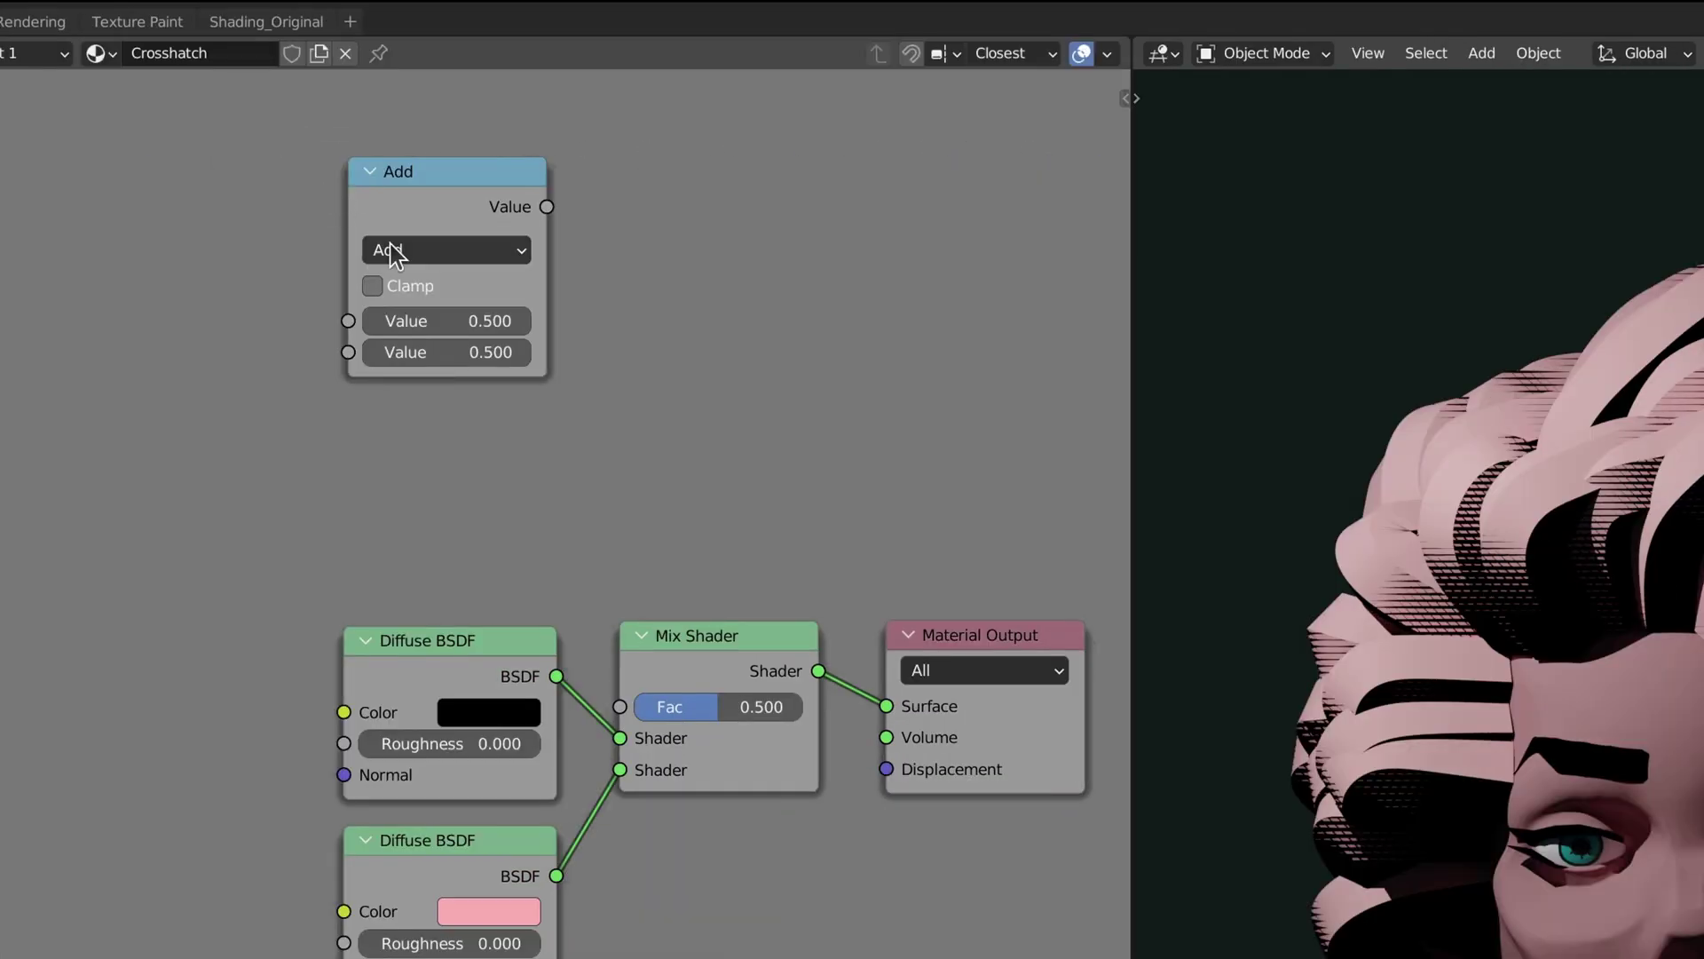
{"action": "left_click", "coordinate": [393, 251]}
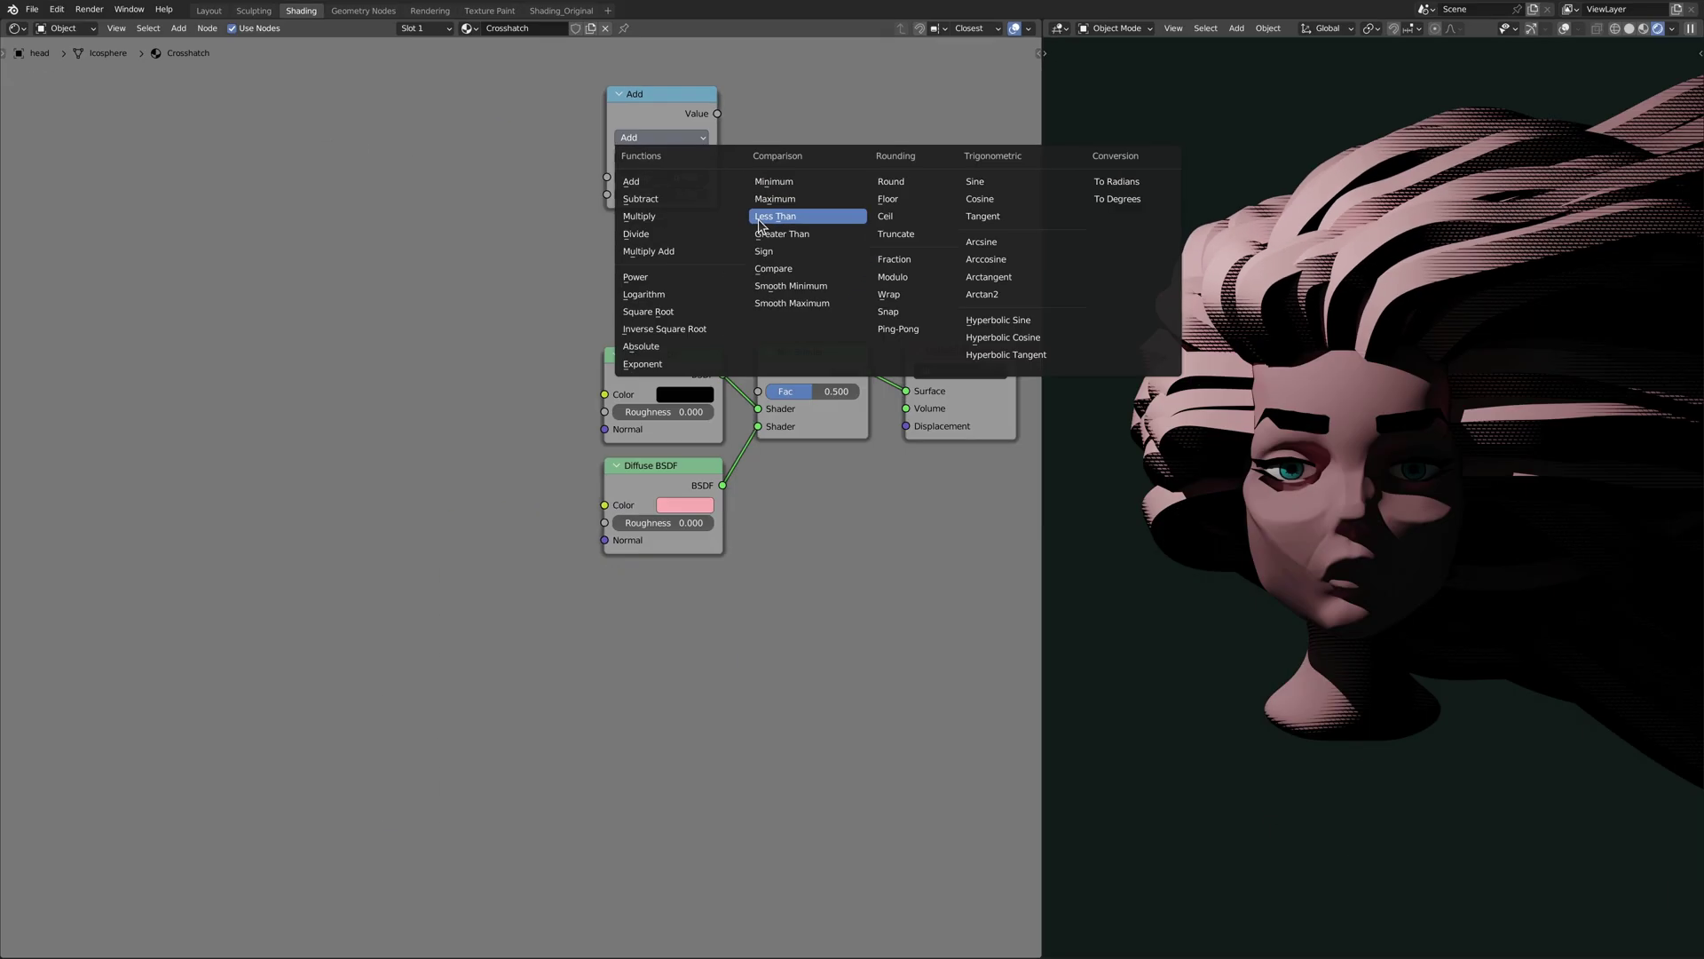
{"action": "left_click", "coordinate": [652, 390]}
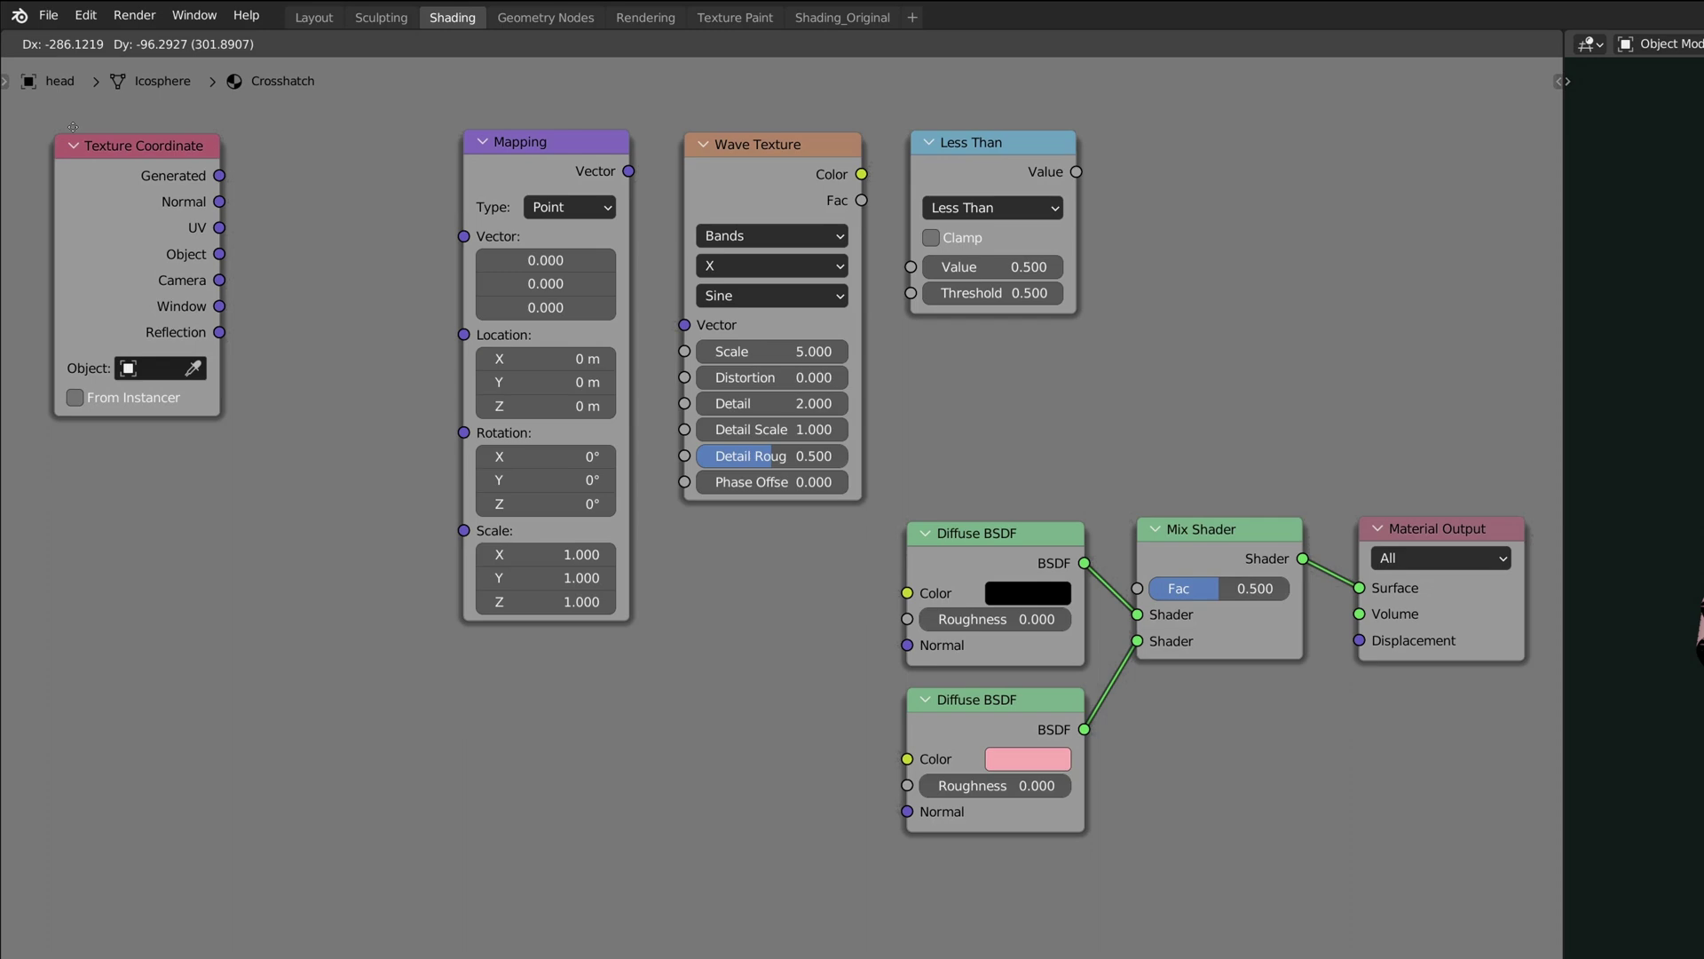
{"action": "left_click", "coordinate": [247, 124]}
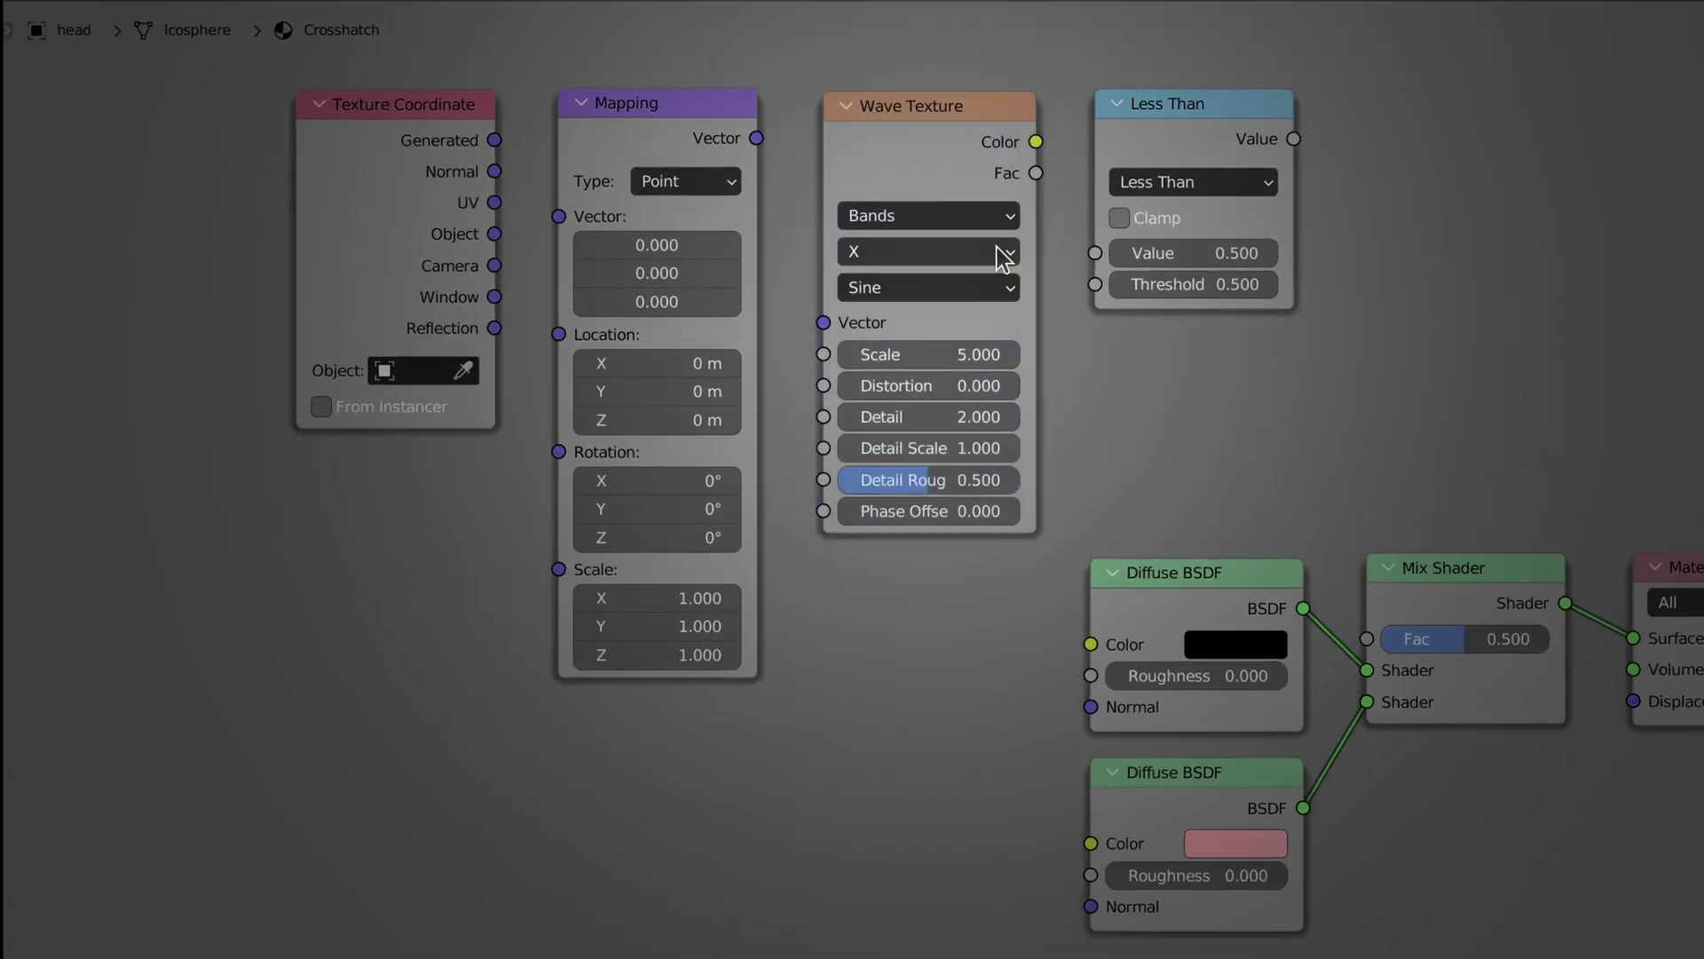
Set the Wave Texture to Y-direction Triangle bands at scale 8, other values 0
{"action": "left_click", "coordinate": [838, 266]}
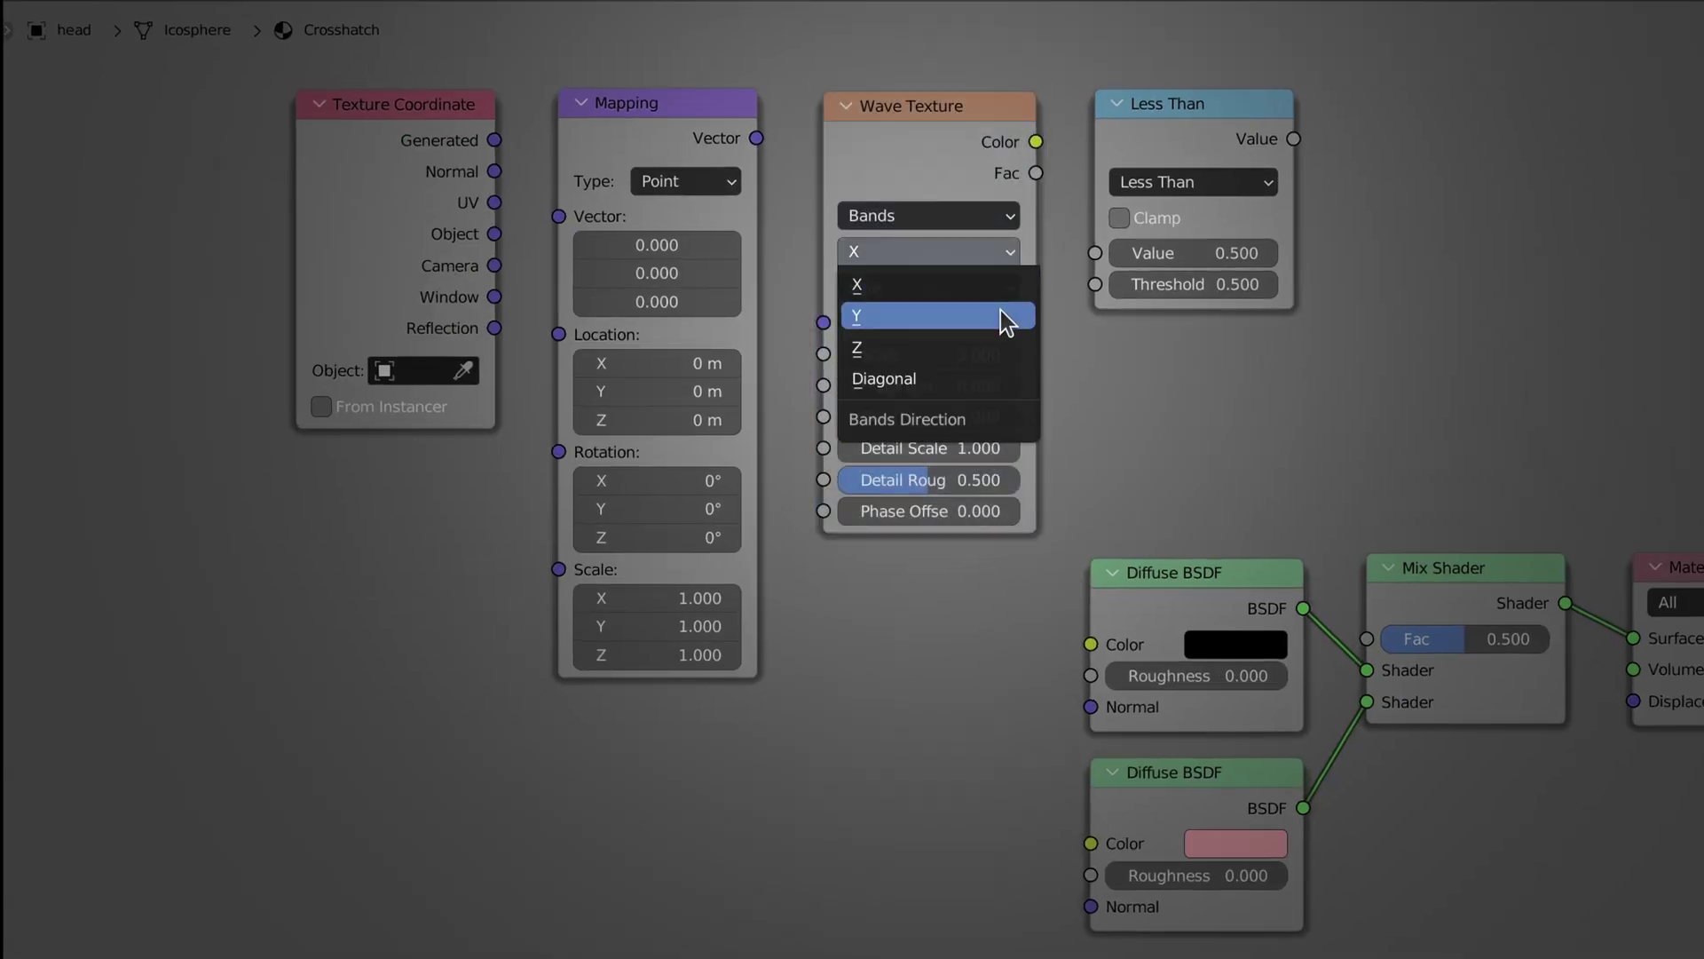
{"action": "left_click", "coordinate": [999, 316]}
{"action": "left_click", "coordinate": [1005, 289]}
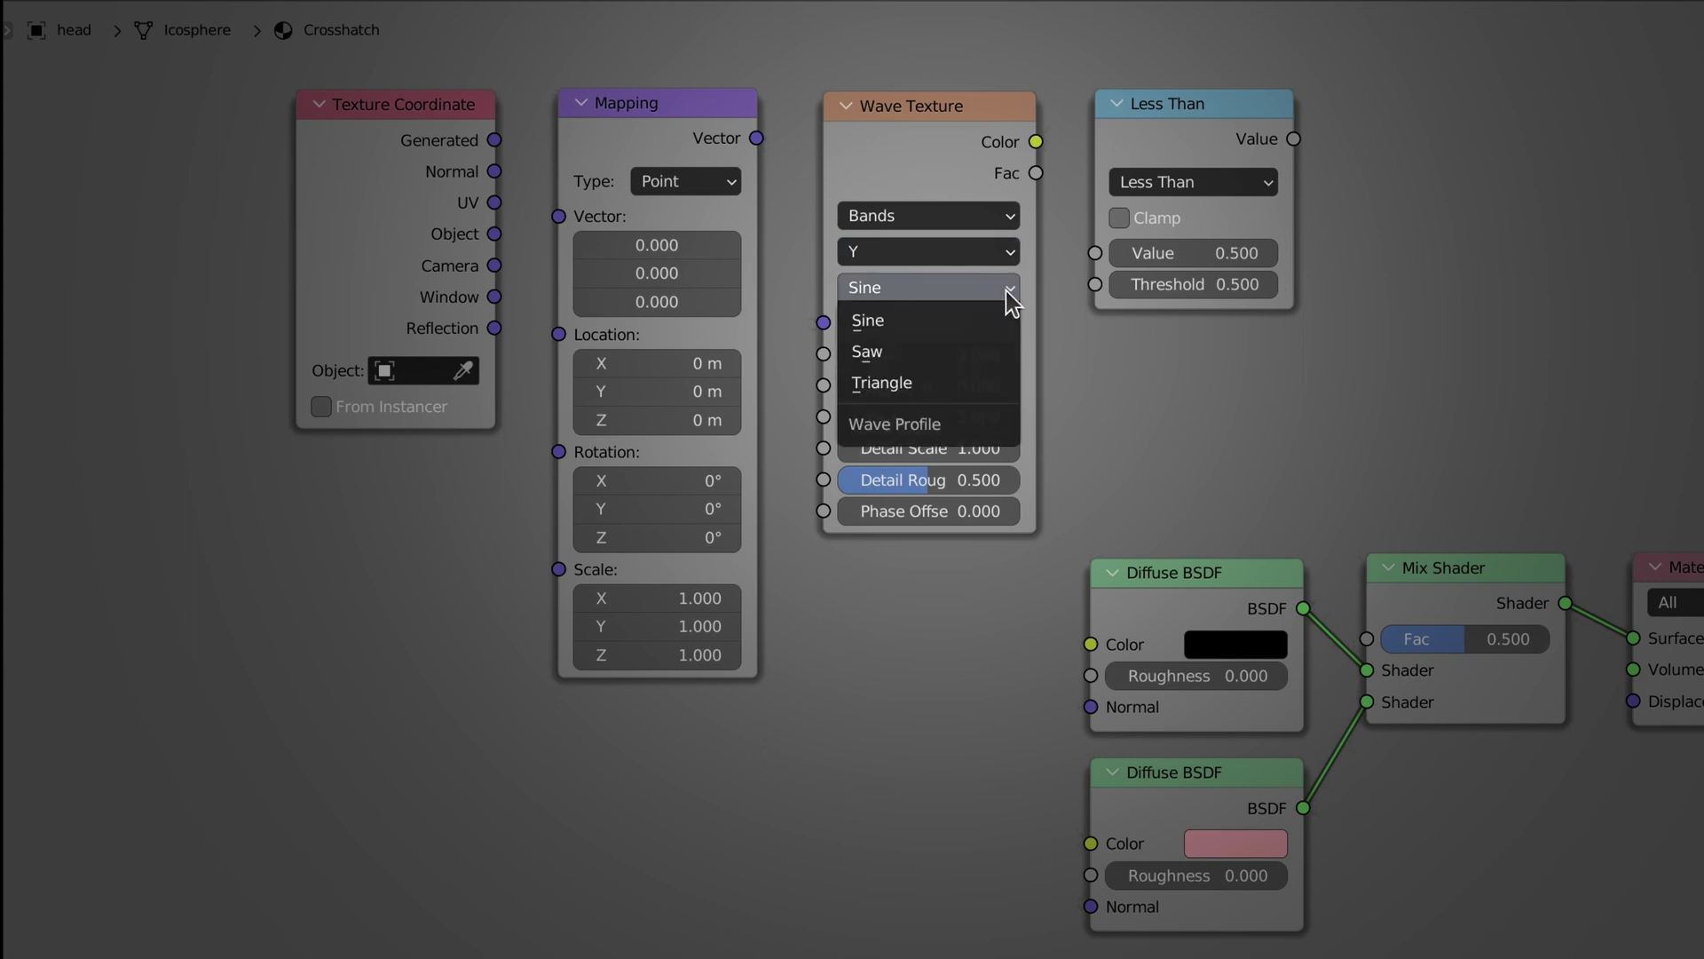
{"action": "left_click", "coordinate": [987, 382]}
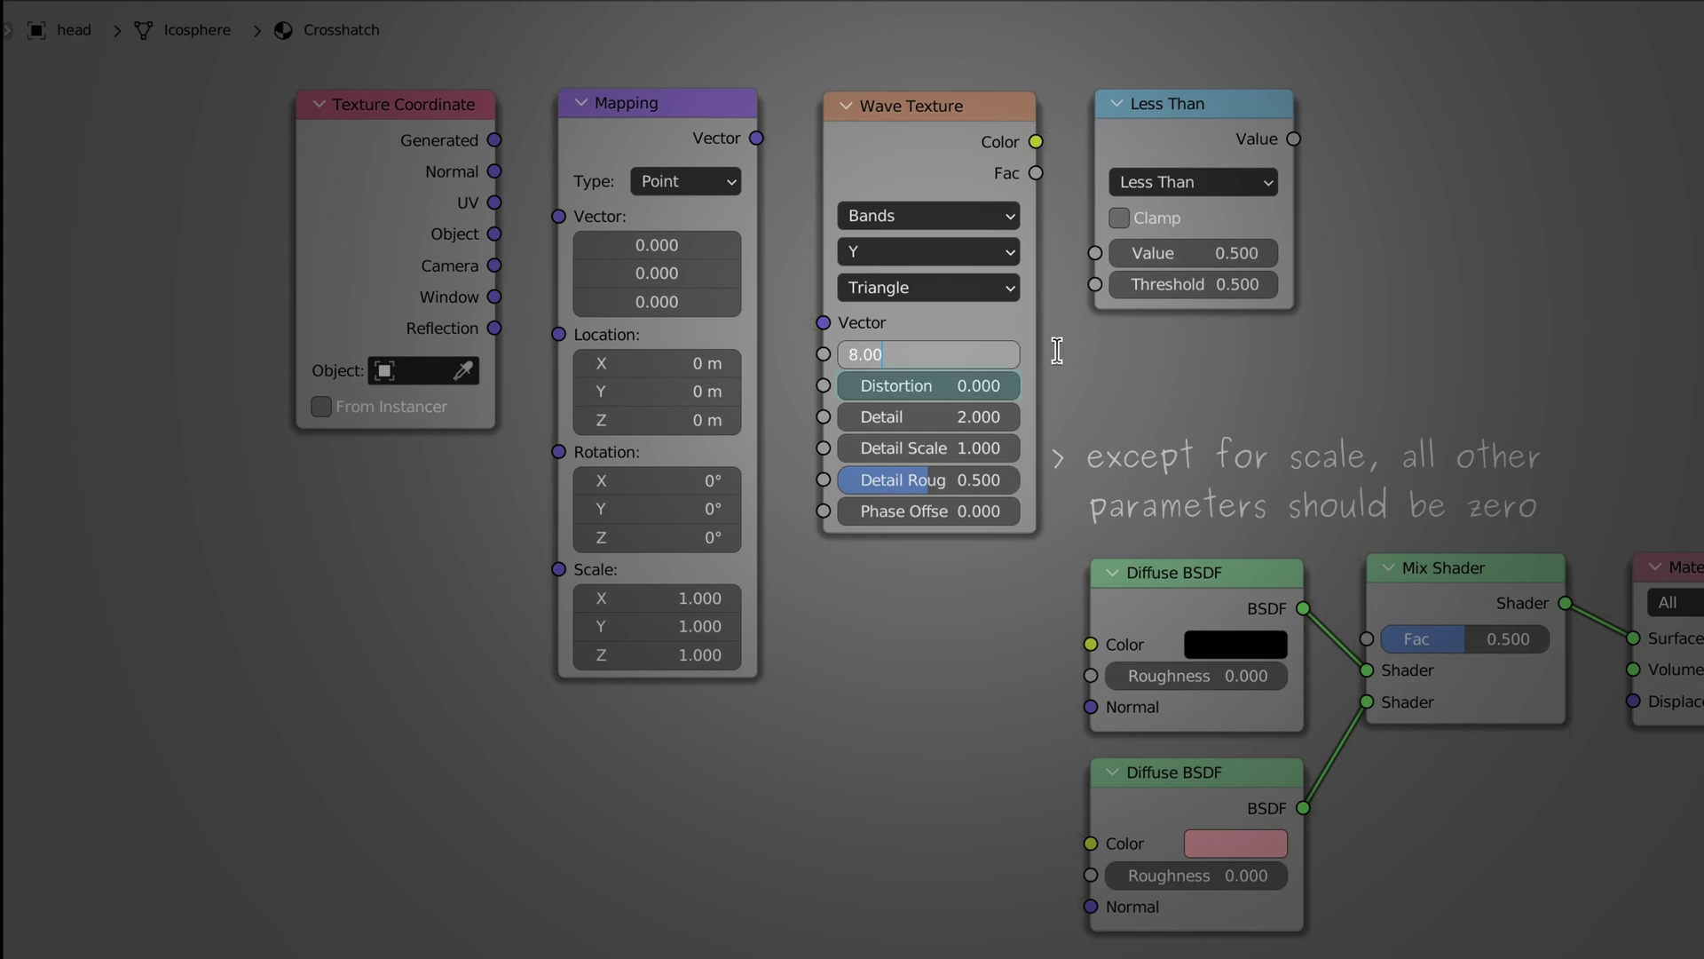
{"action": "key", "text": "Tab"}
{"action": "key", "text": "Tab"}
{"action": "type", "text": "0"}
{"action": "key", "text": "Tab"}
{"action": "type", "text": "0"}
{"action": "key", "text": "Tab"}
{"action": "type", "text": "0"}
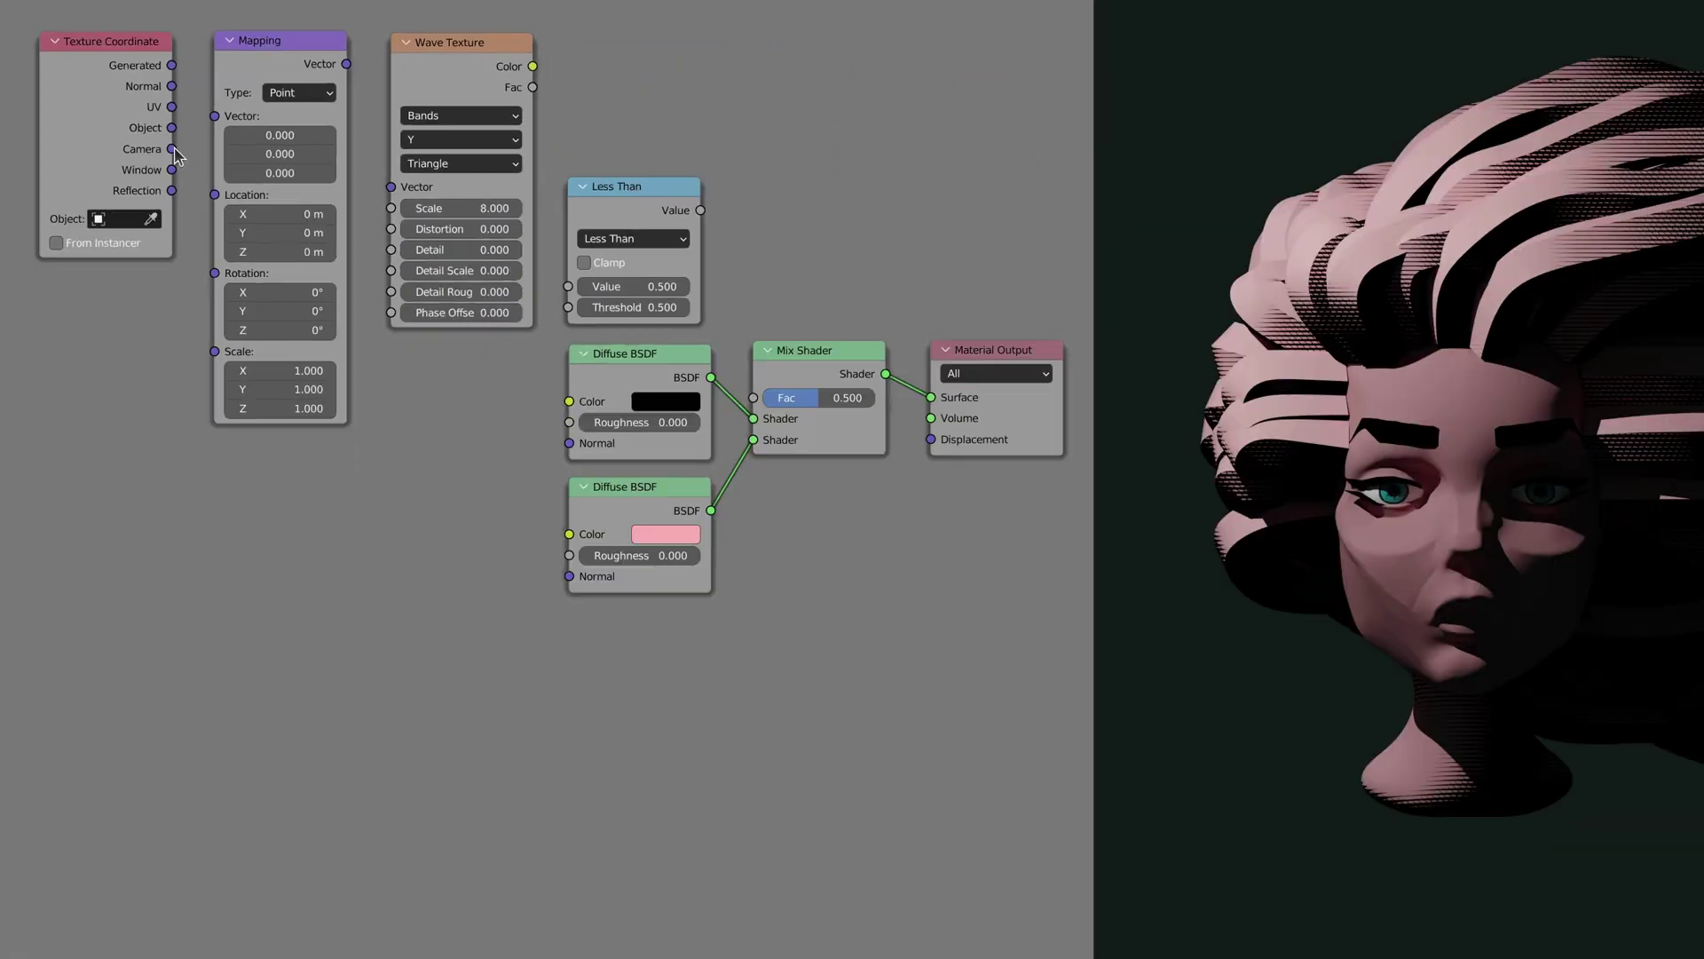
Link Camera into Mapping, Wave into Less Than, and Less Than into the Mix Shader factor
{"action": "left_click_drag", "start_coordinate": [171, 148], "coordinate": [214, 115]}
{"action": "left_click_drag", "start_coordinate": [533, 87], "coordinate": [569, 286]}
{"action": "left_click_drag", "start_coordinate": [700, 210], "coordinate": [754, 398]}
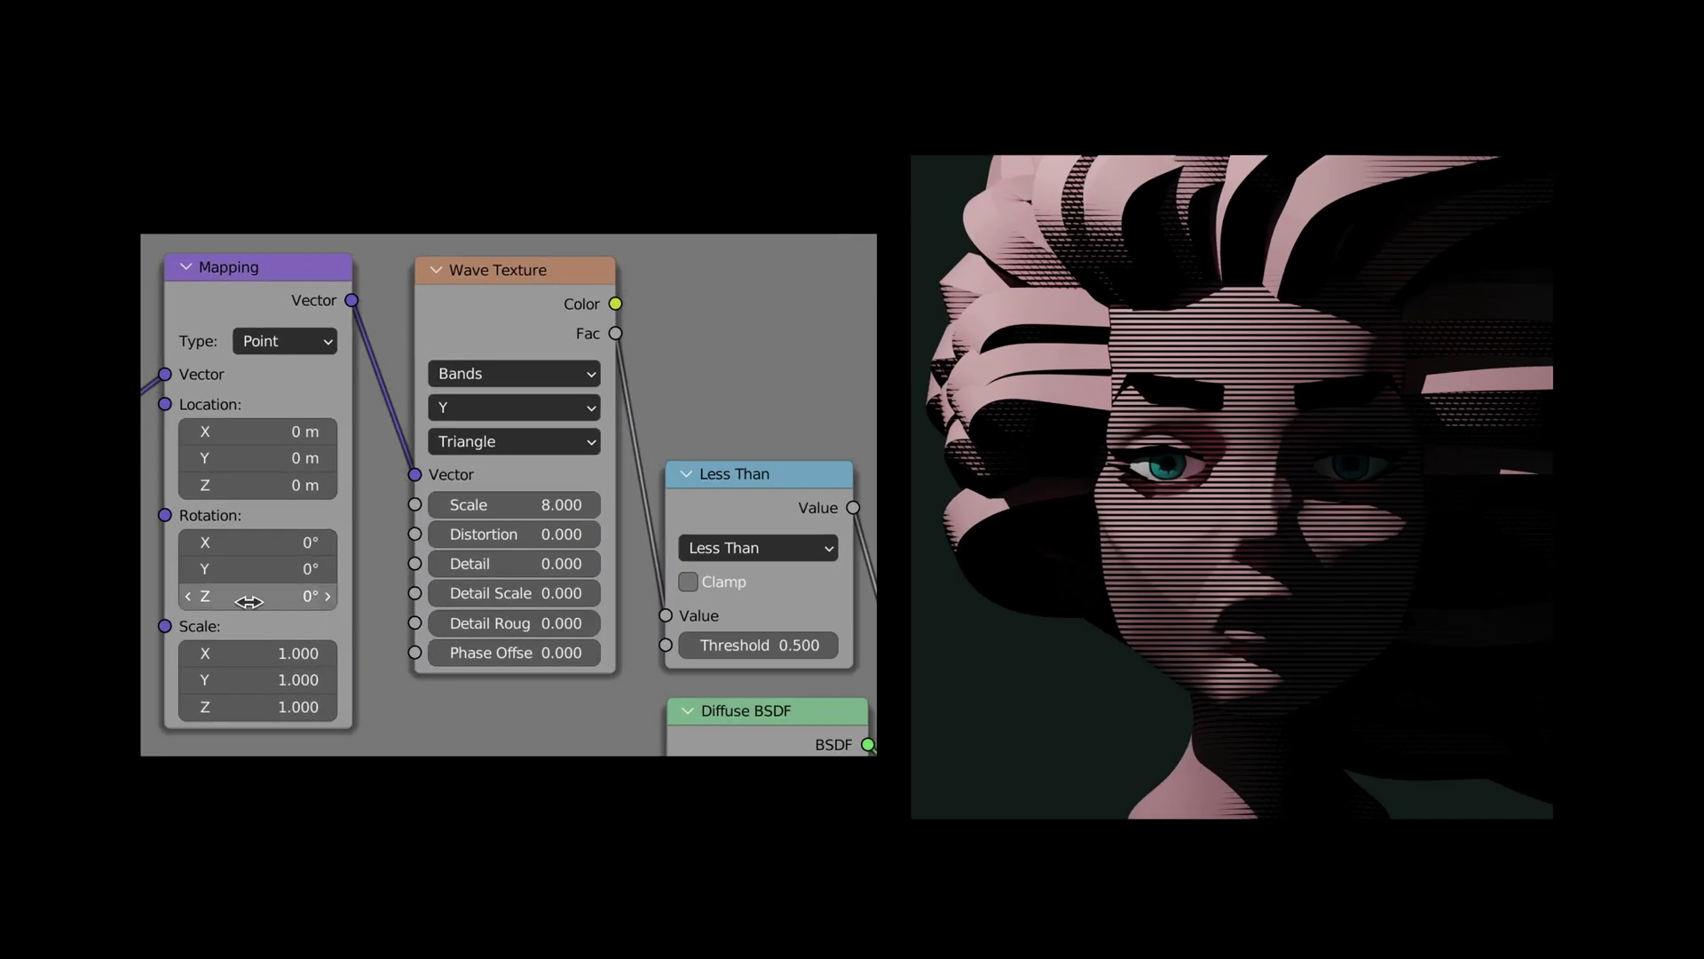
{"action": "left_click_drag", "start_coordinate": [359, 286], "coordinate": [400, 287]}
{"action": "left_click_drag", "start_coordinate": [275, 596], "coordinate": [275, 596]}
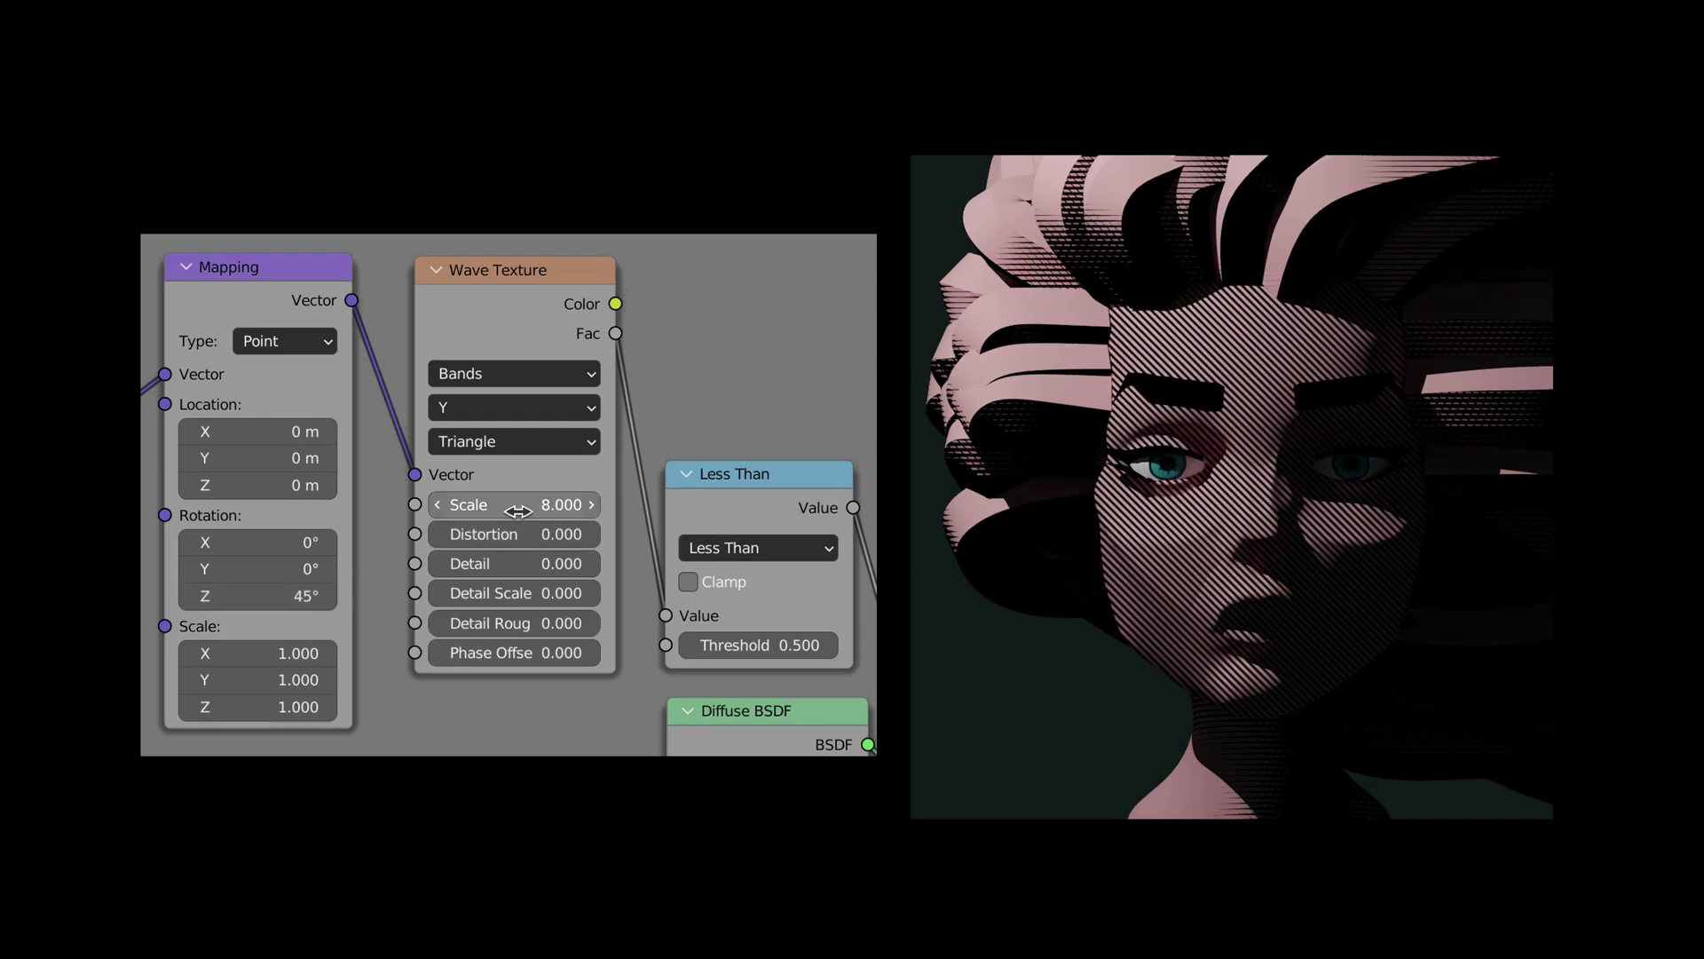
{"action": "mouse_move", "coordinate": [533, 504]}
{"action": "left_mouse_down"}
{"action": "mouse_move", "coordinate": [470, 504]}
{"action": "mouse_move", "coordinate": [533, 504]}
{"action": "mouse_move", "coordinate": [512, 506]}
{"action": "left_mouse_up"}
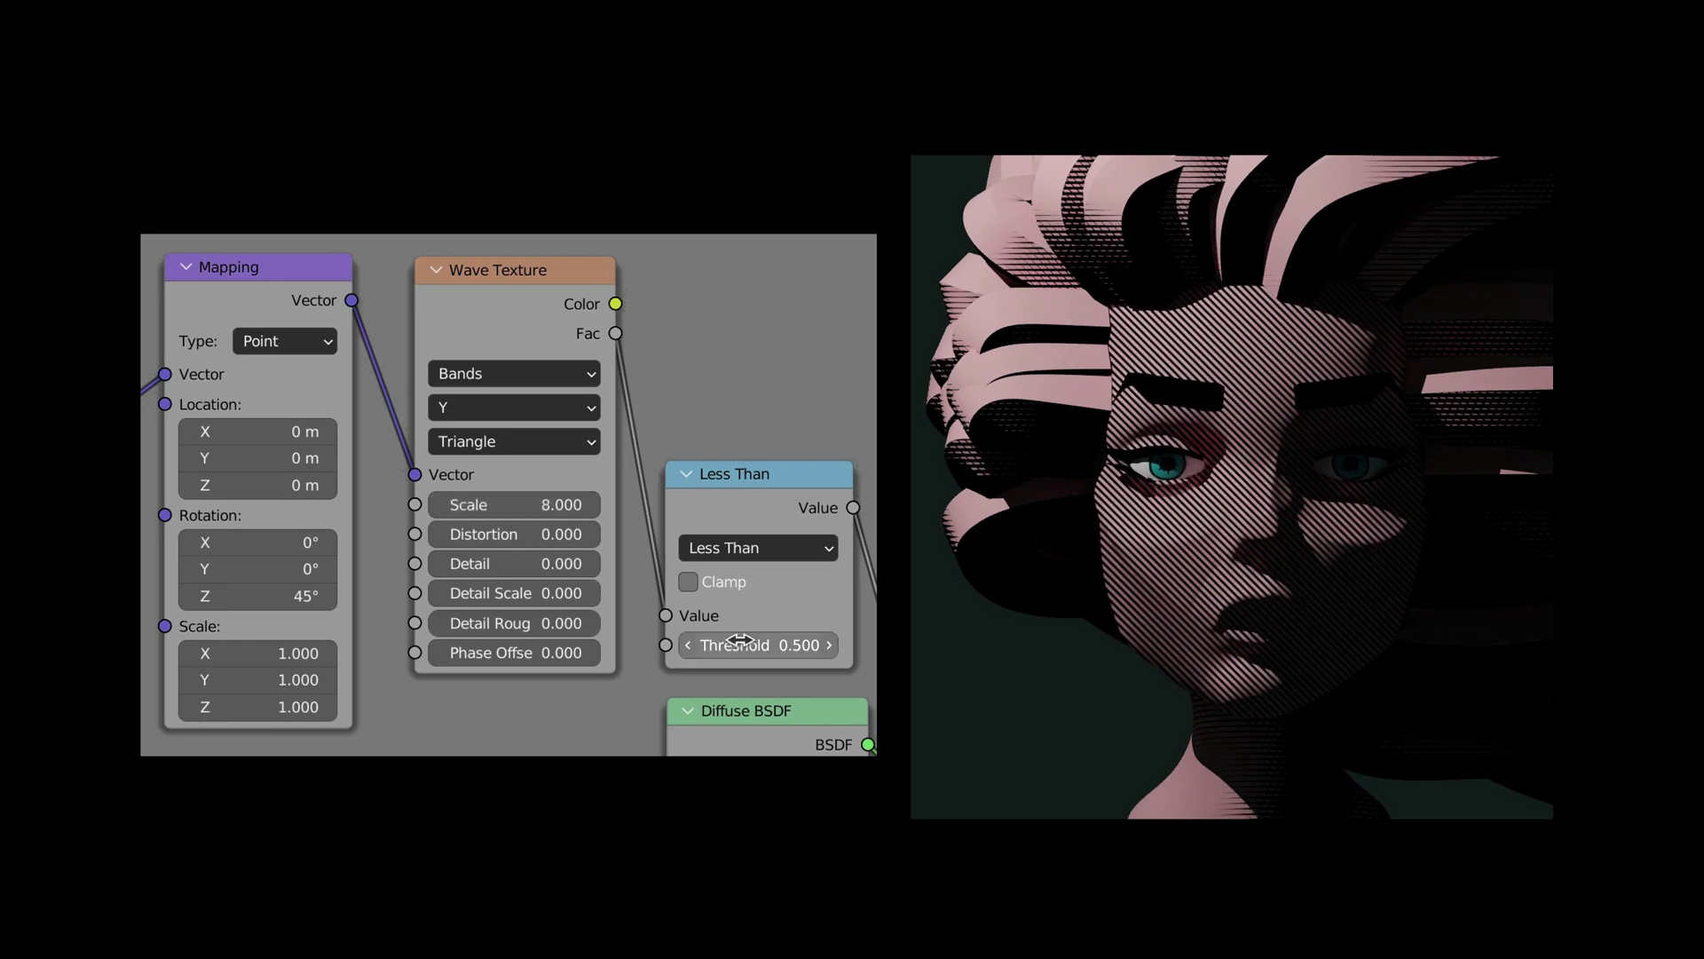
{"action": "left_click_drag", "start_coordinate": [759, 645], "coordinate": [821, 645]}
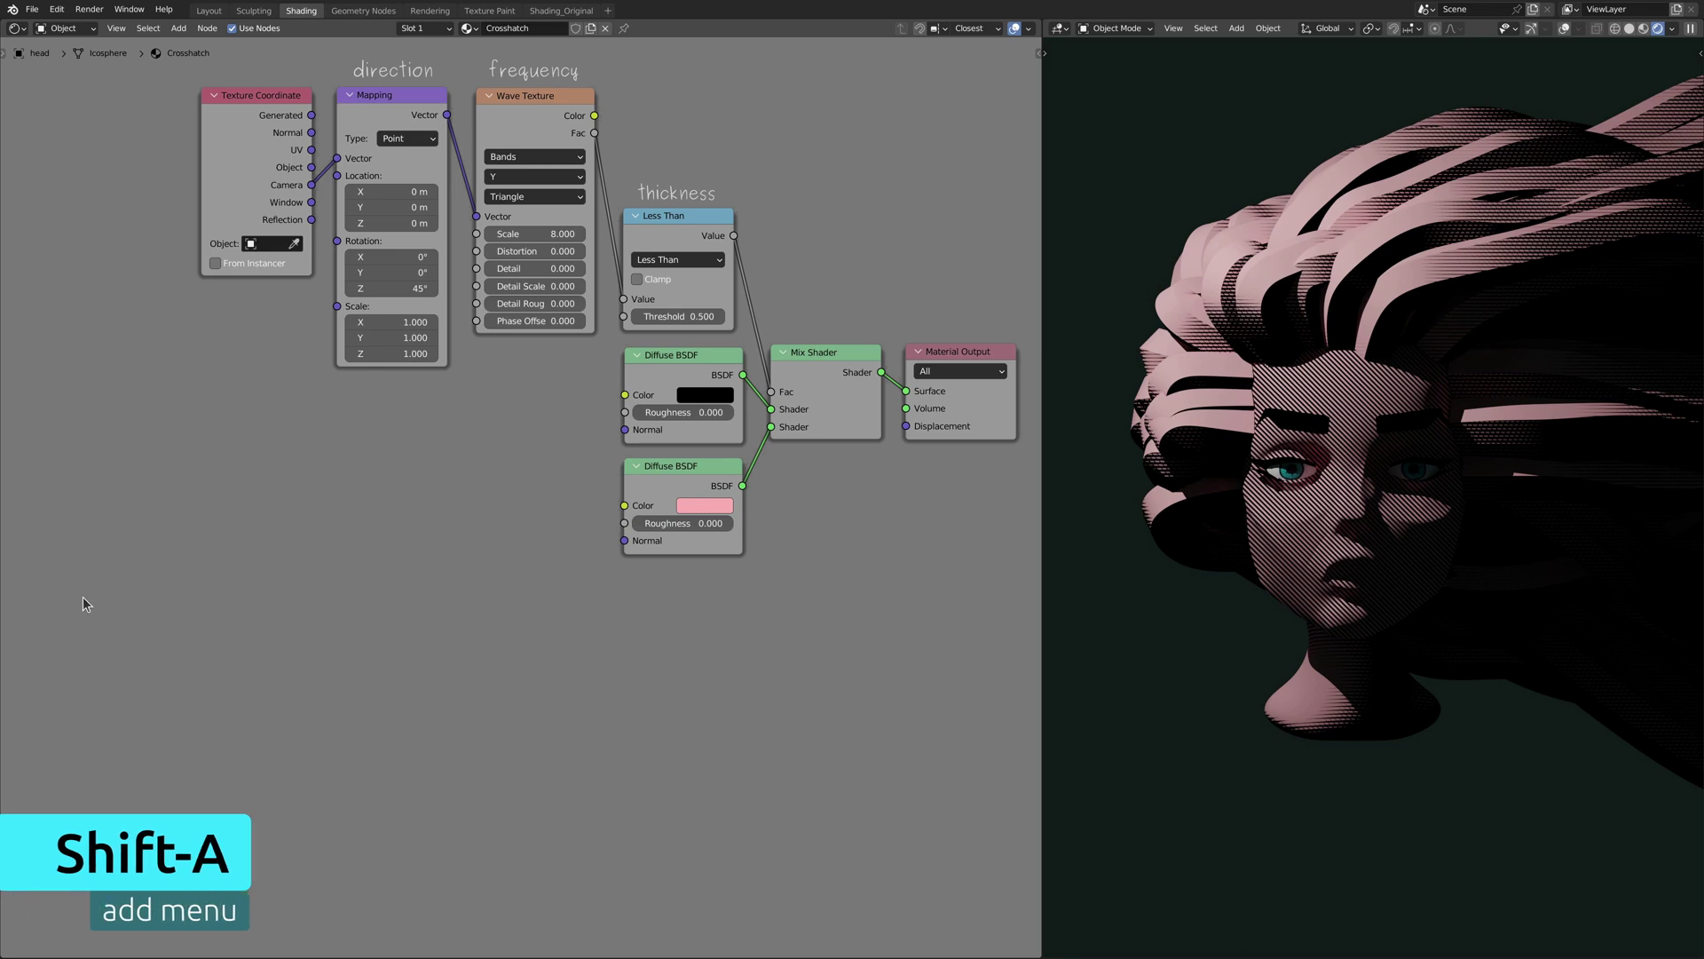
Add a Map Range node to the material
{"action": "key", "text": "shift+a"}
{"action": "left_click", "coordinate": [127, 414]}
{"action": "type", "text": "map range"}
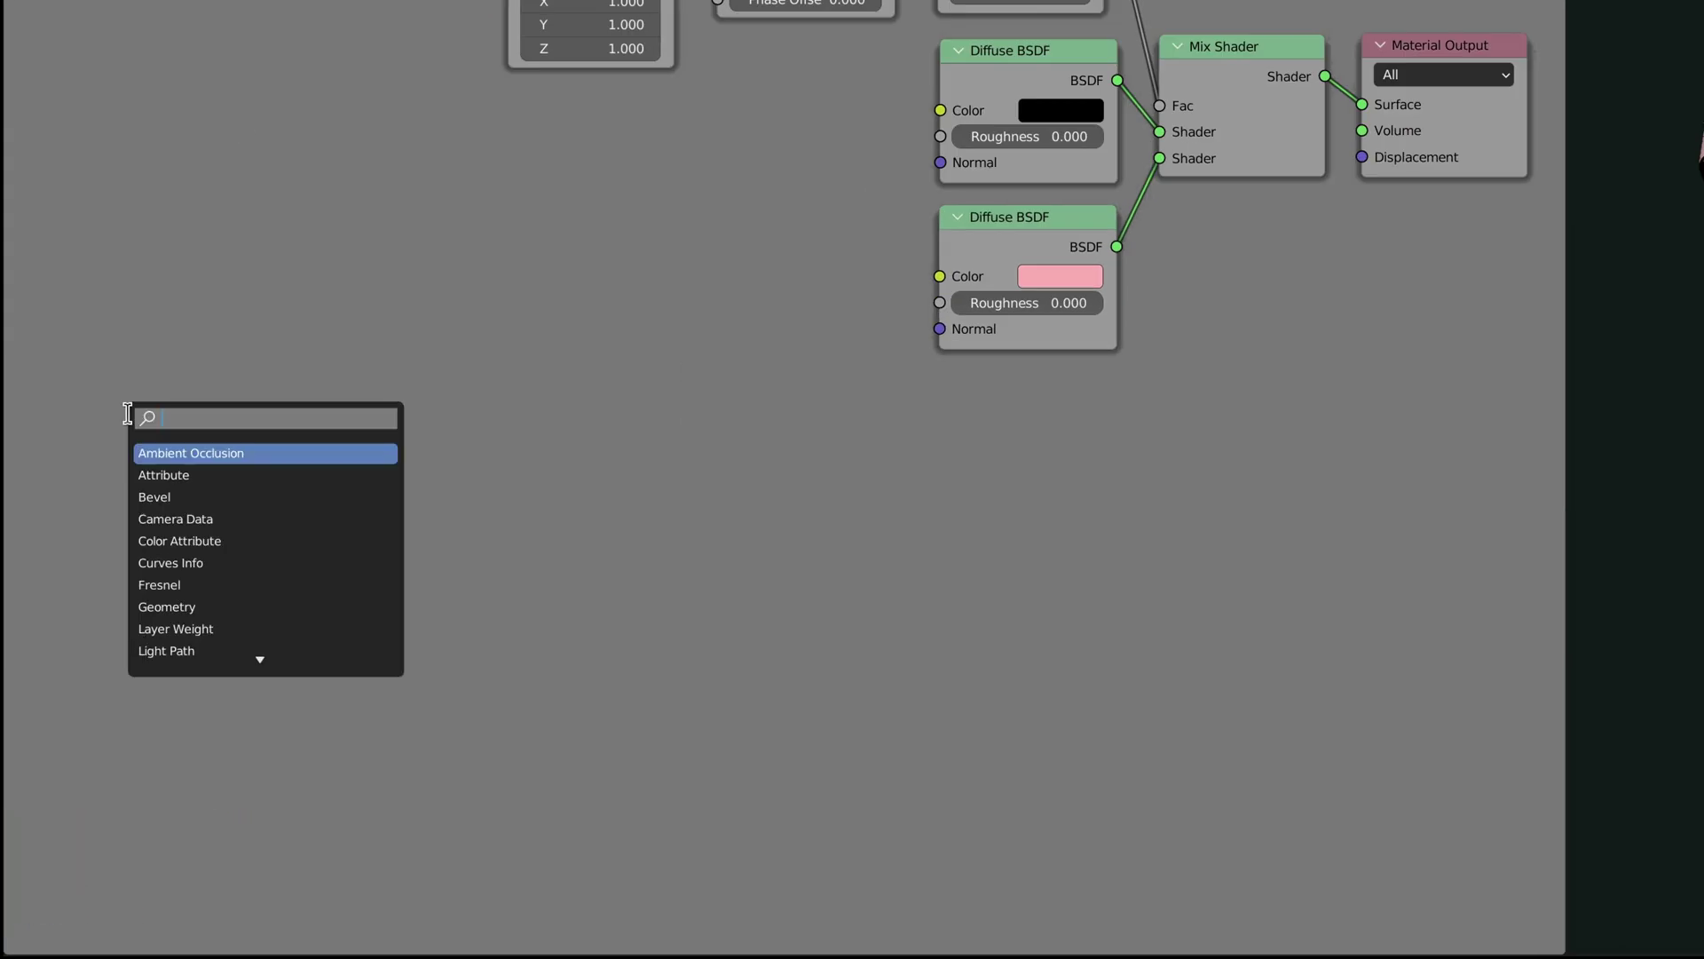
{"action": "key", "text": "Return"}
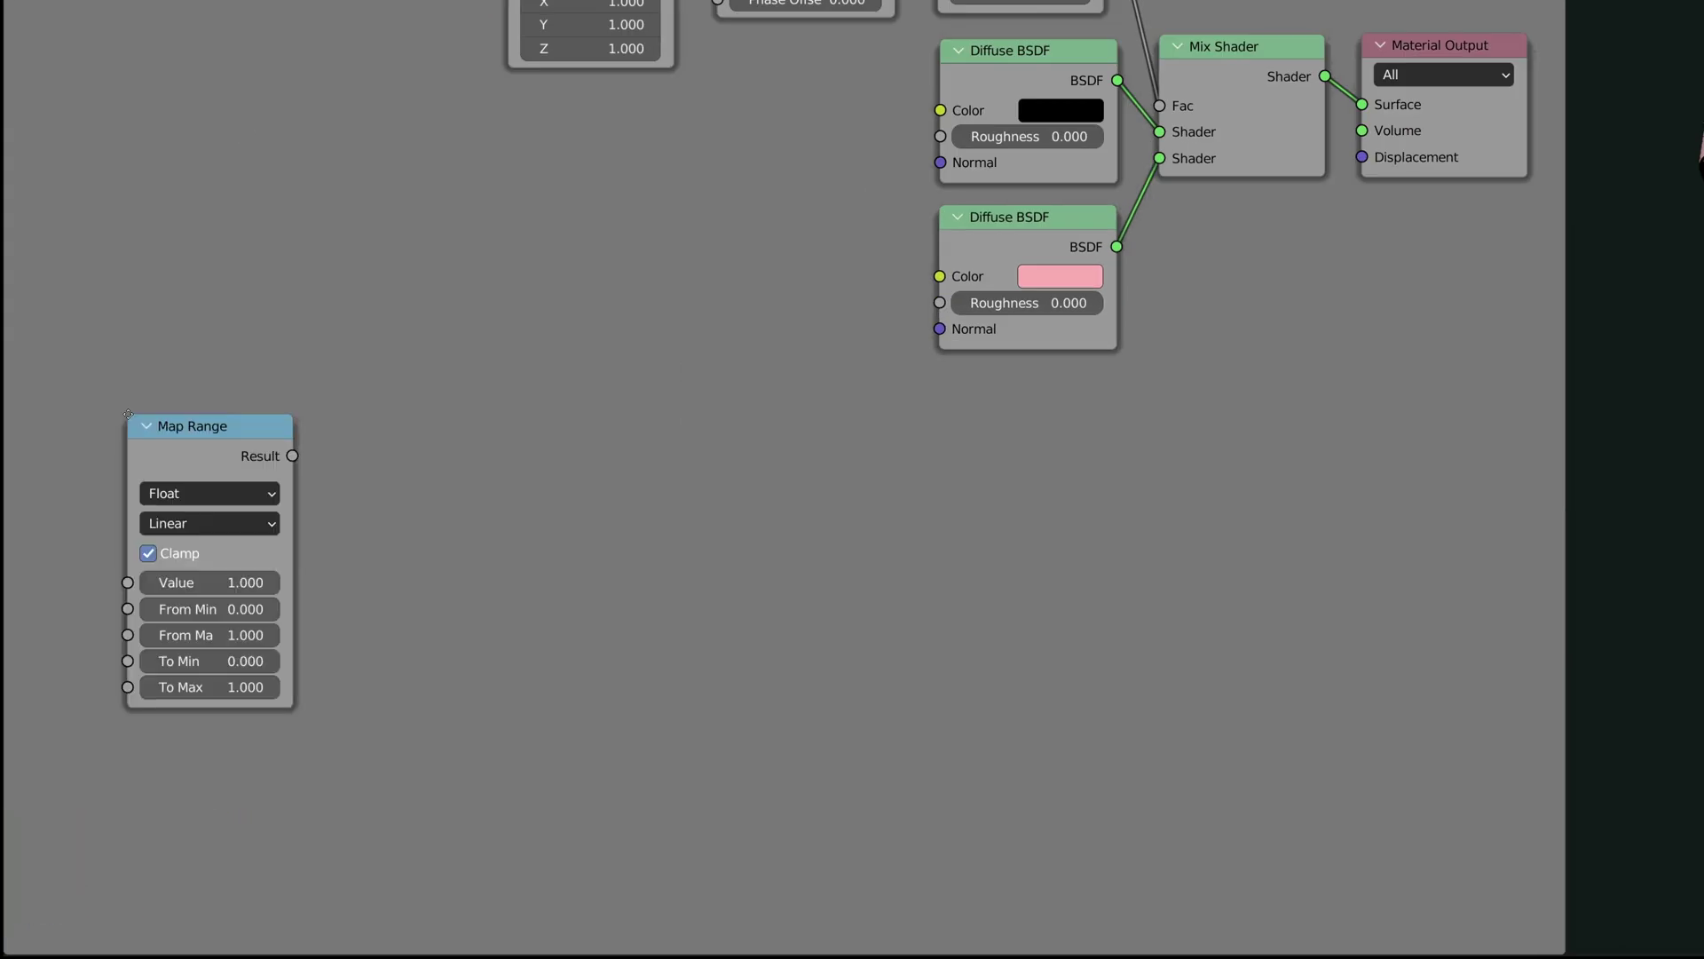
{"action": "left_click", "coordinate": [1059, 426]}
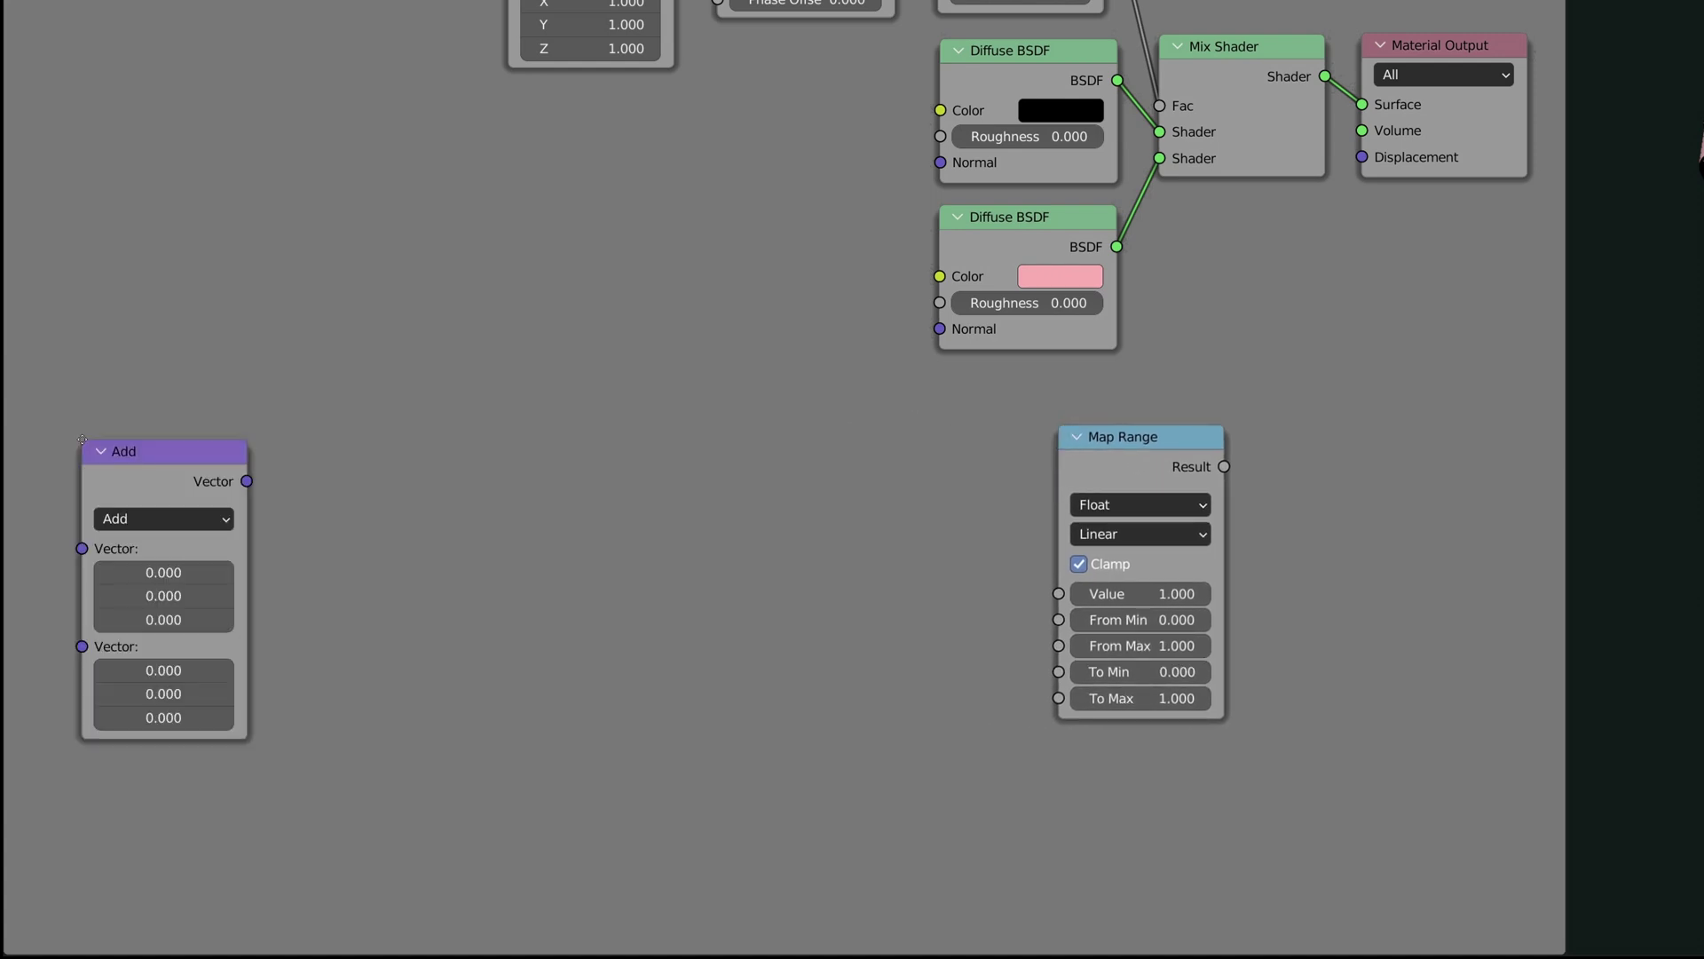
Place a Vector Math node, duplicate it, and set the pair to Normalize and Dot Product
{"action": "left_click", "coordinate": [859, 426]}
{"action": "key", "text": "shift+d"}
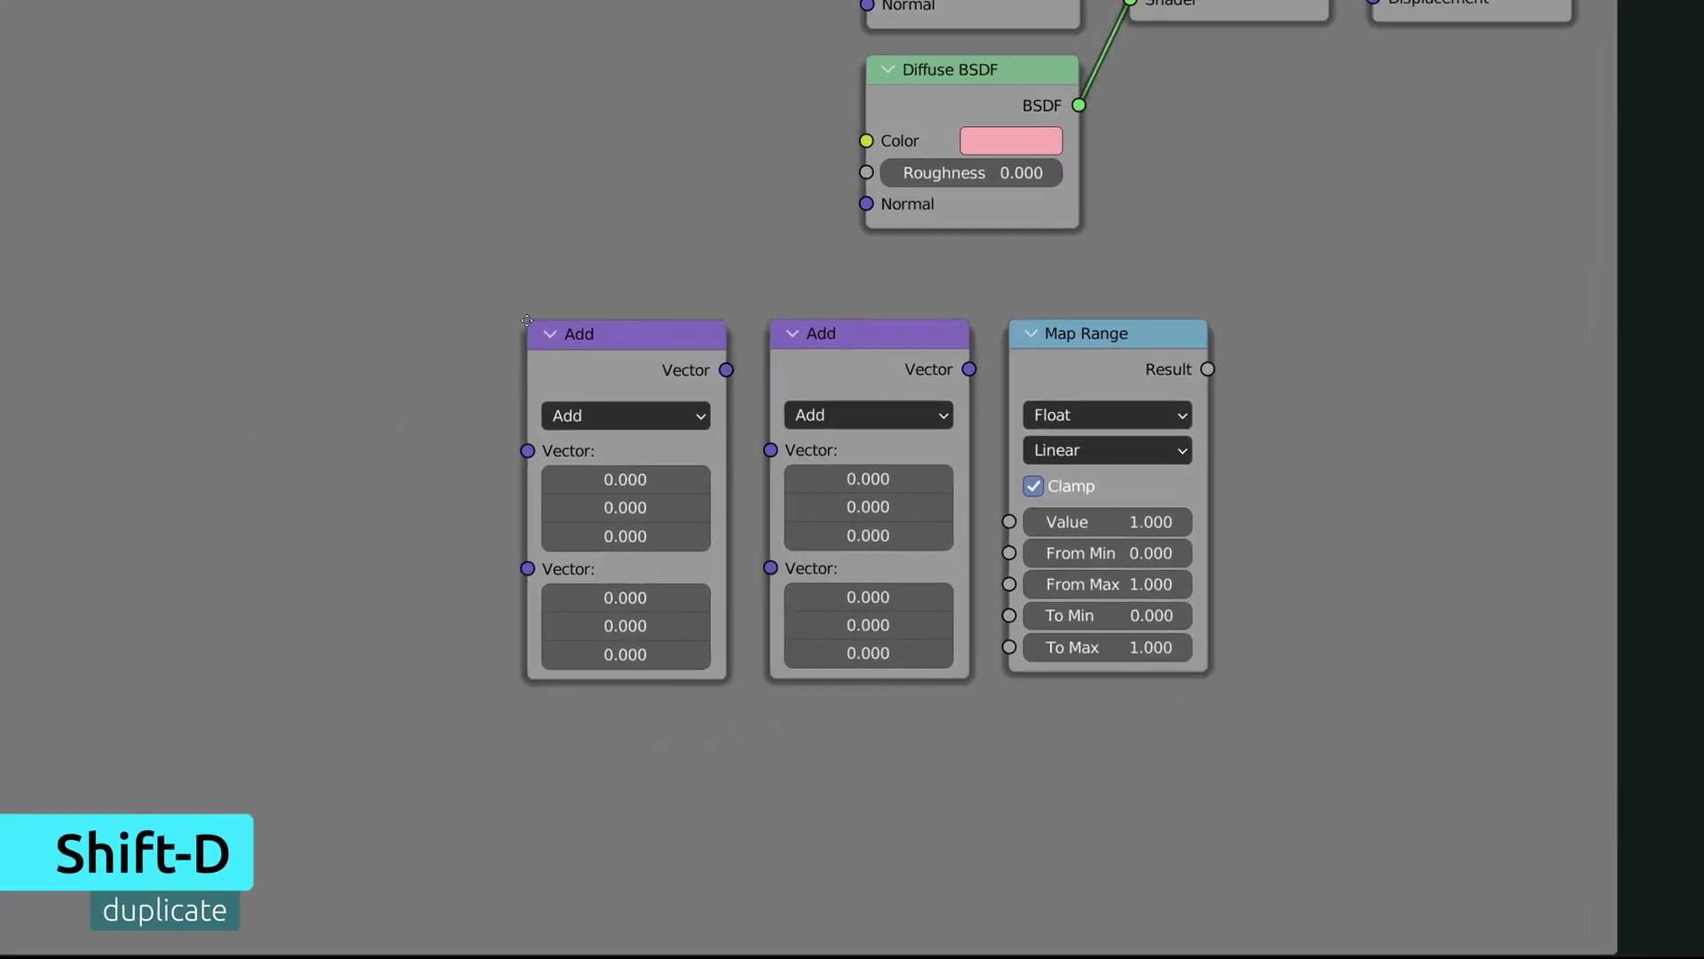
{"action": "left_click", "coordinate": [945, 418]}
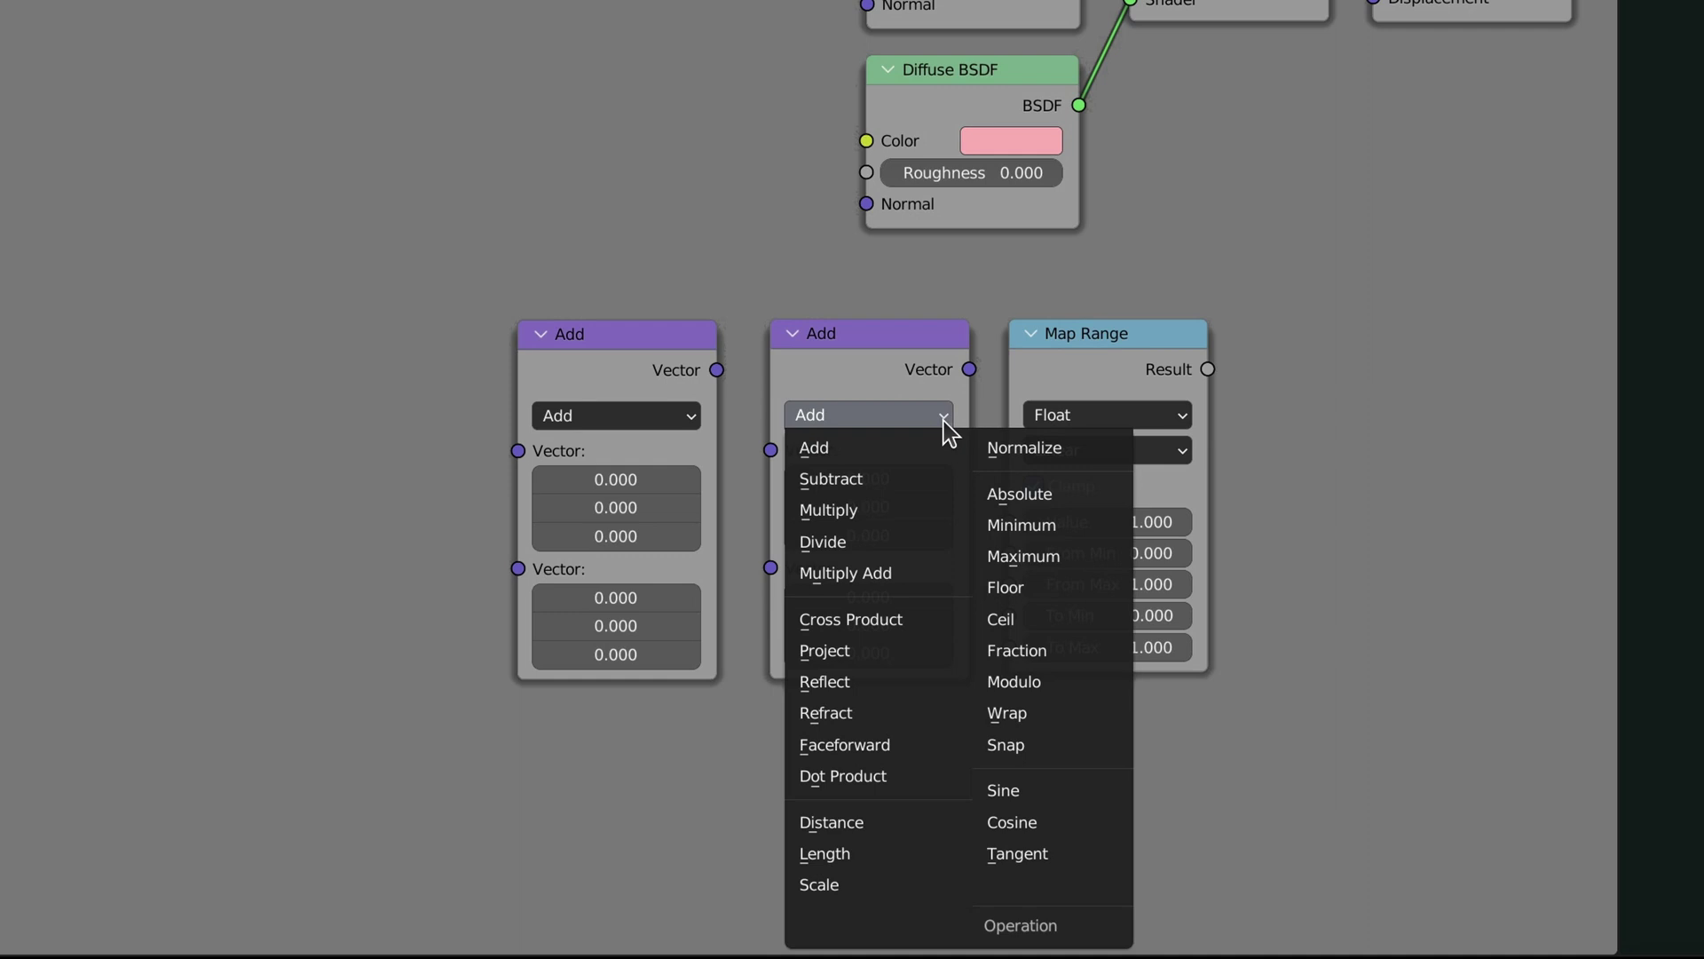
{"action": "left_click", "coordinate": [912, 778]}
{"action": "left_click", "coordinate": [685, 438]}
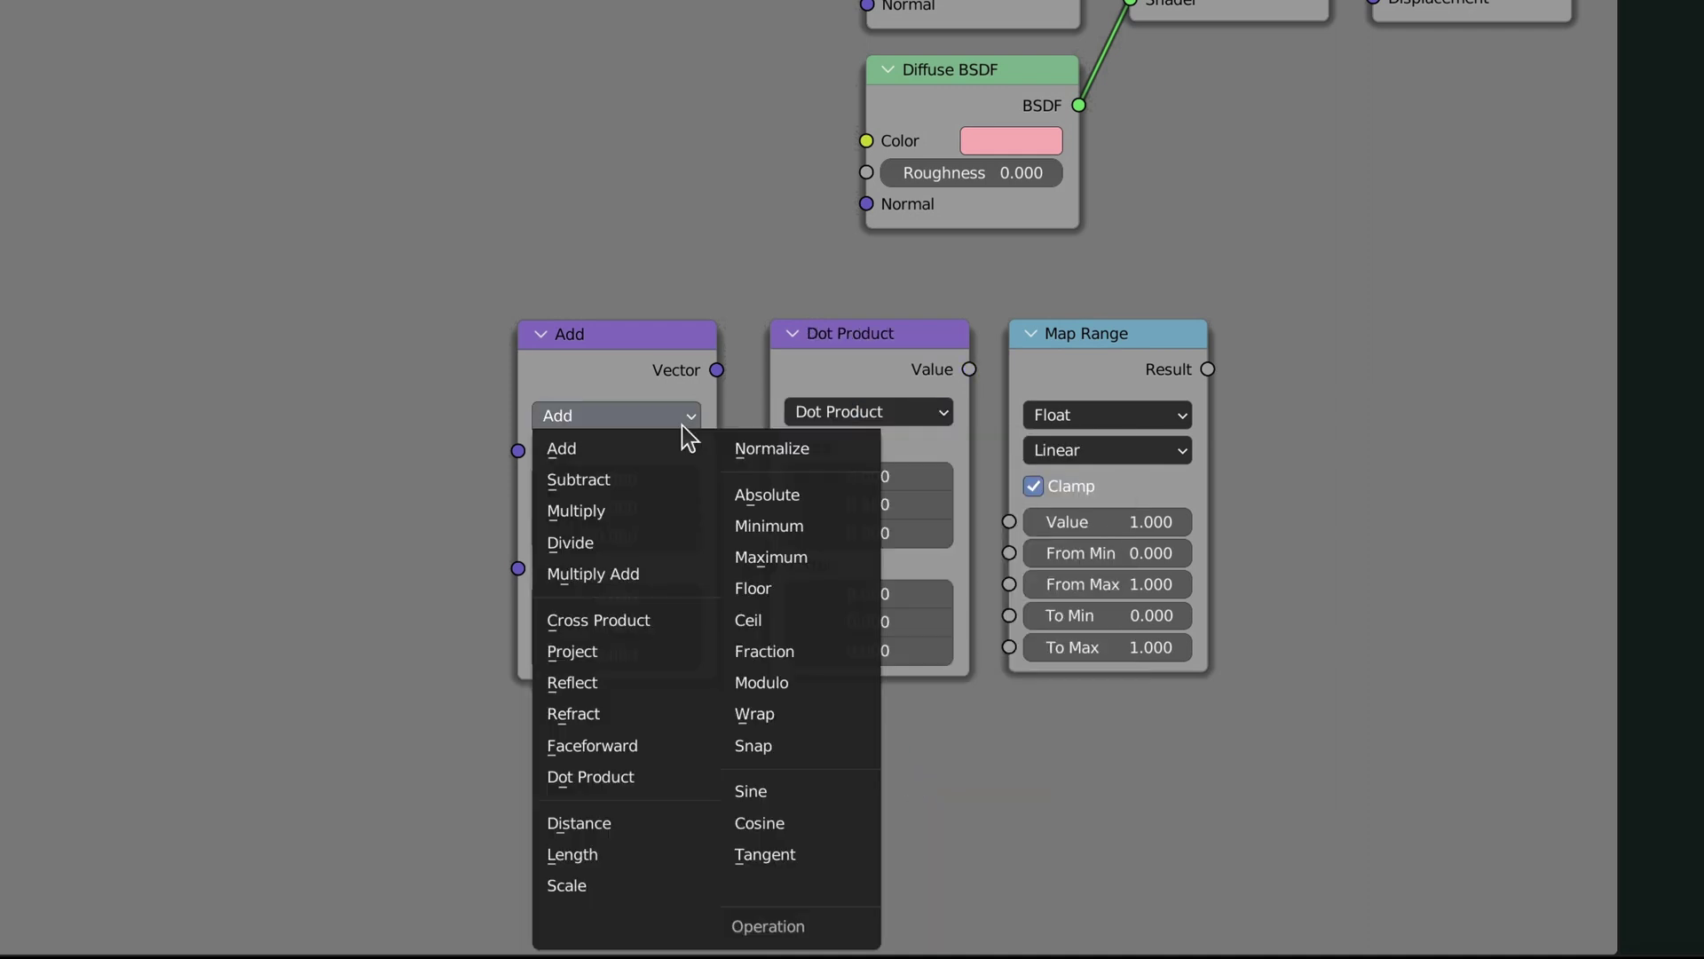
{"action": "left_click", "coordinate": [850, 453]}
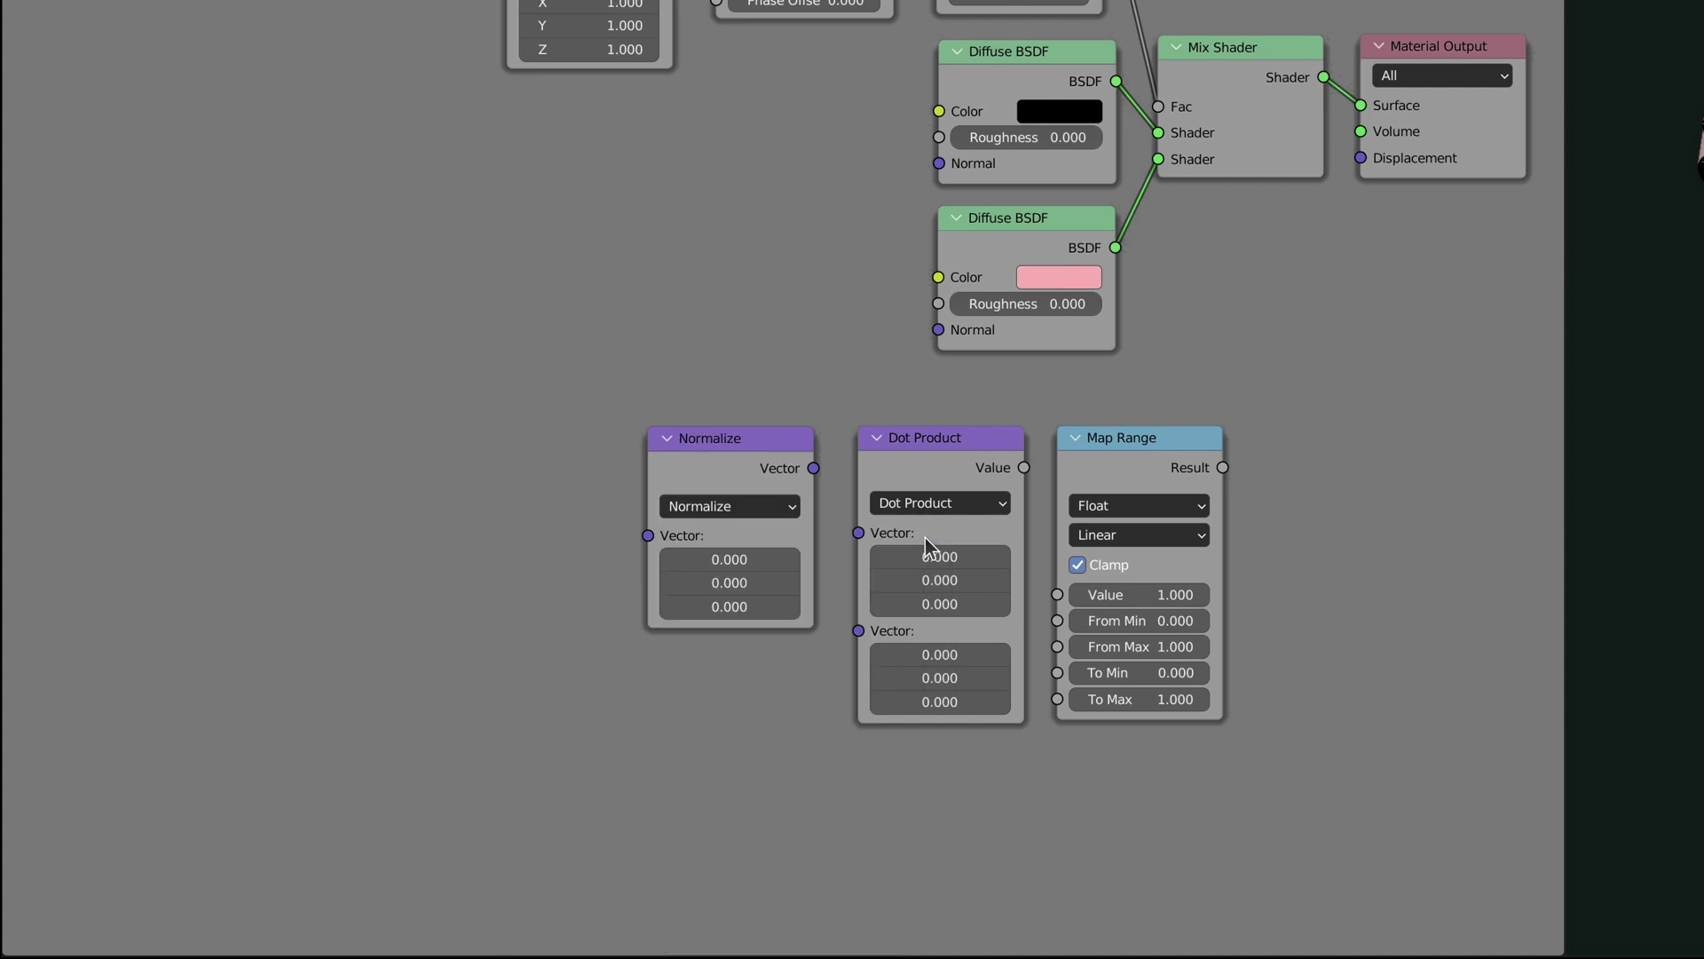
Add a Geometry node and a Texture Coordinate node beside the others
{"action": "left_click", "coordinate": [85, 433]}
{"action": "left_click", "coordinate": [448, 434]}
{"action": "key", "text": "shift+a"}
{"action": "left_click", "coordinate": [62, 430]}
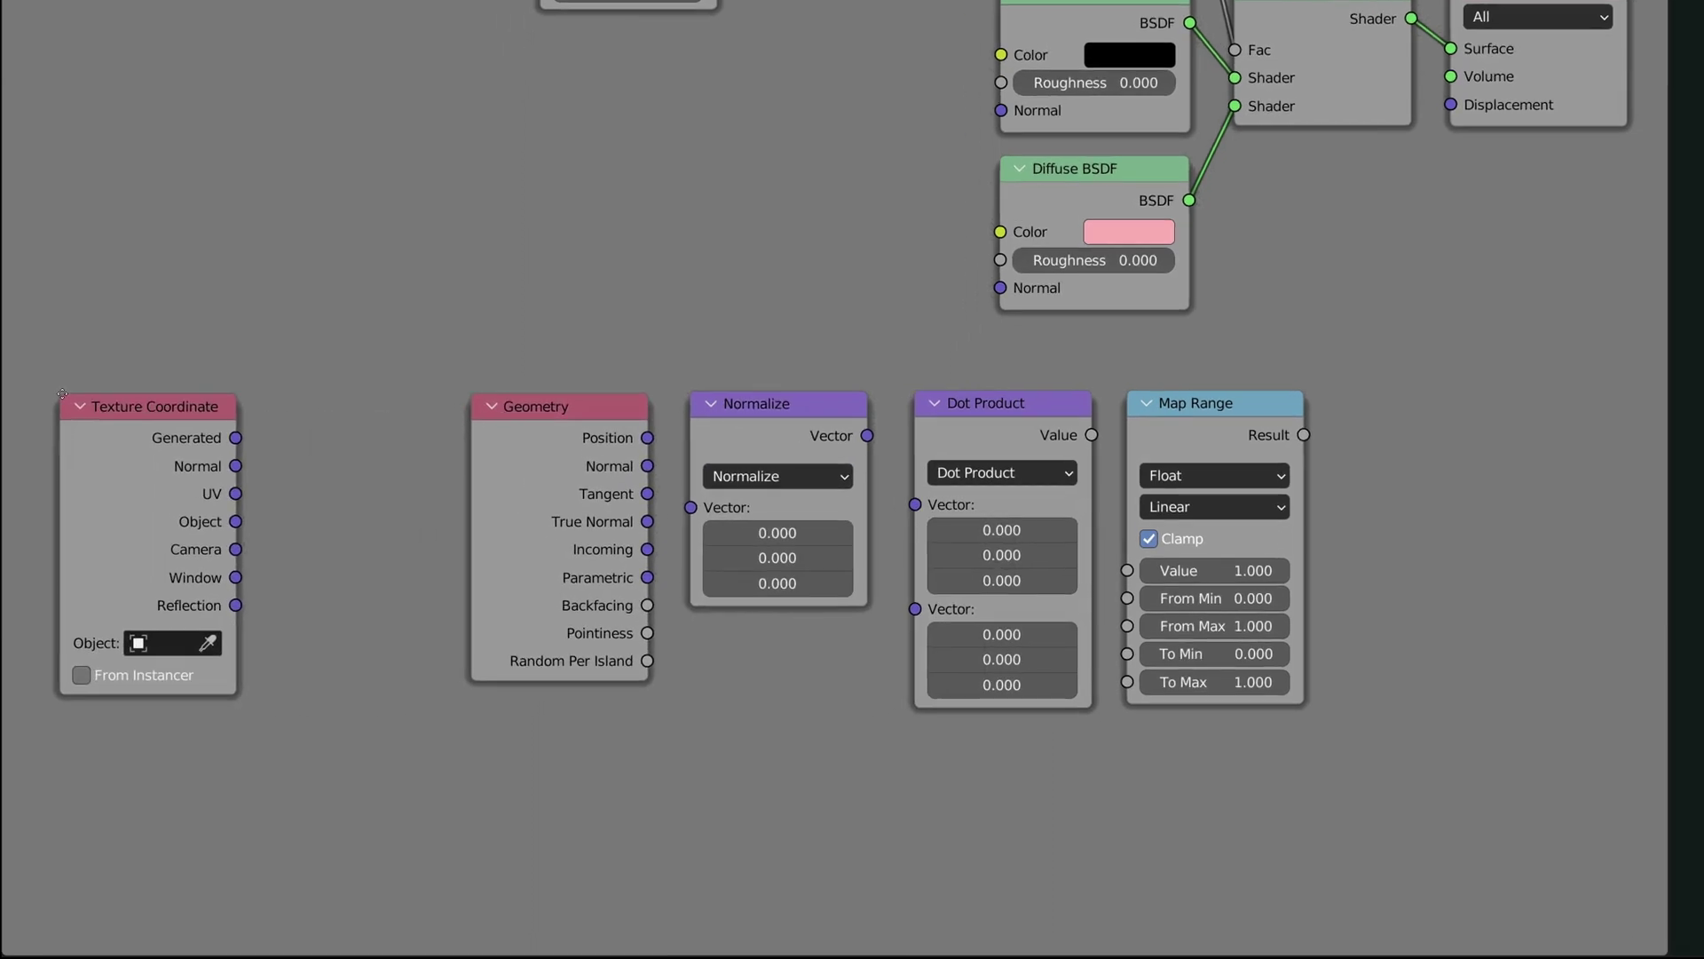
{"action": "left_click", "coordinate": [251, 404]}
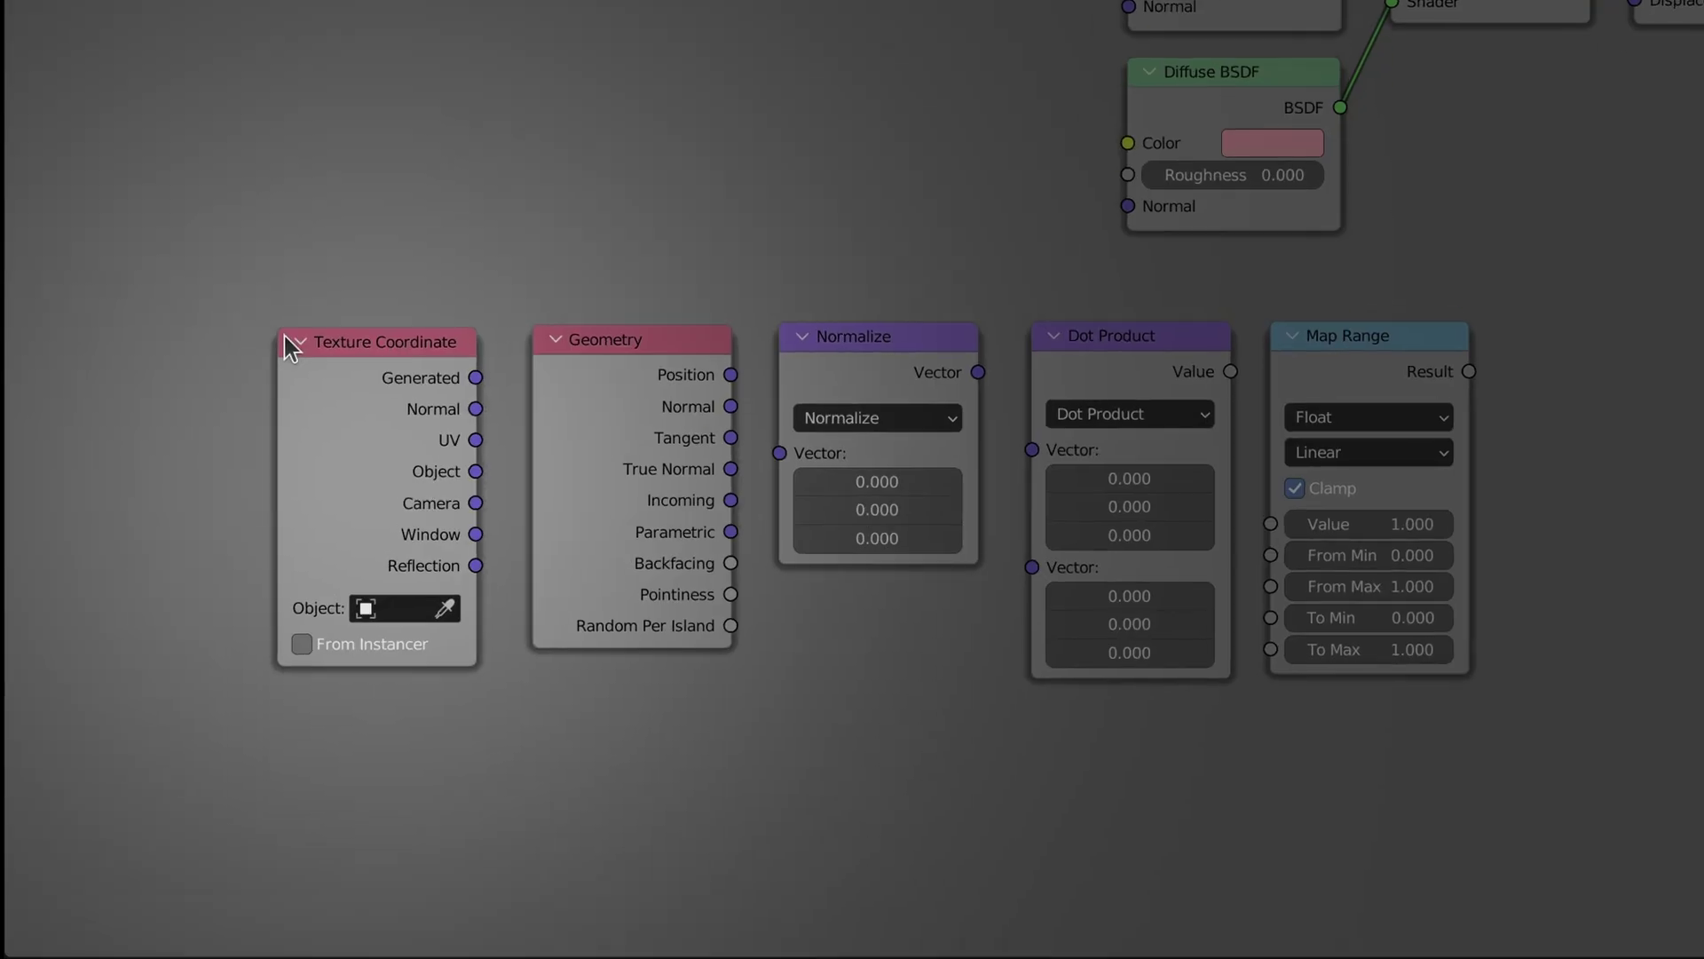
Set the Texture Coordinate object to Light and line up Normalize, Dot Product and Map Range
{"action": "left_click", "coordinate": [413, 610]}
{"action": "left_click", "coordinate": [422, 852]}
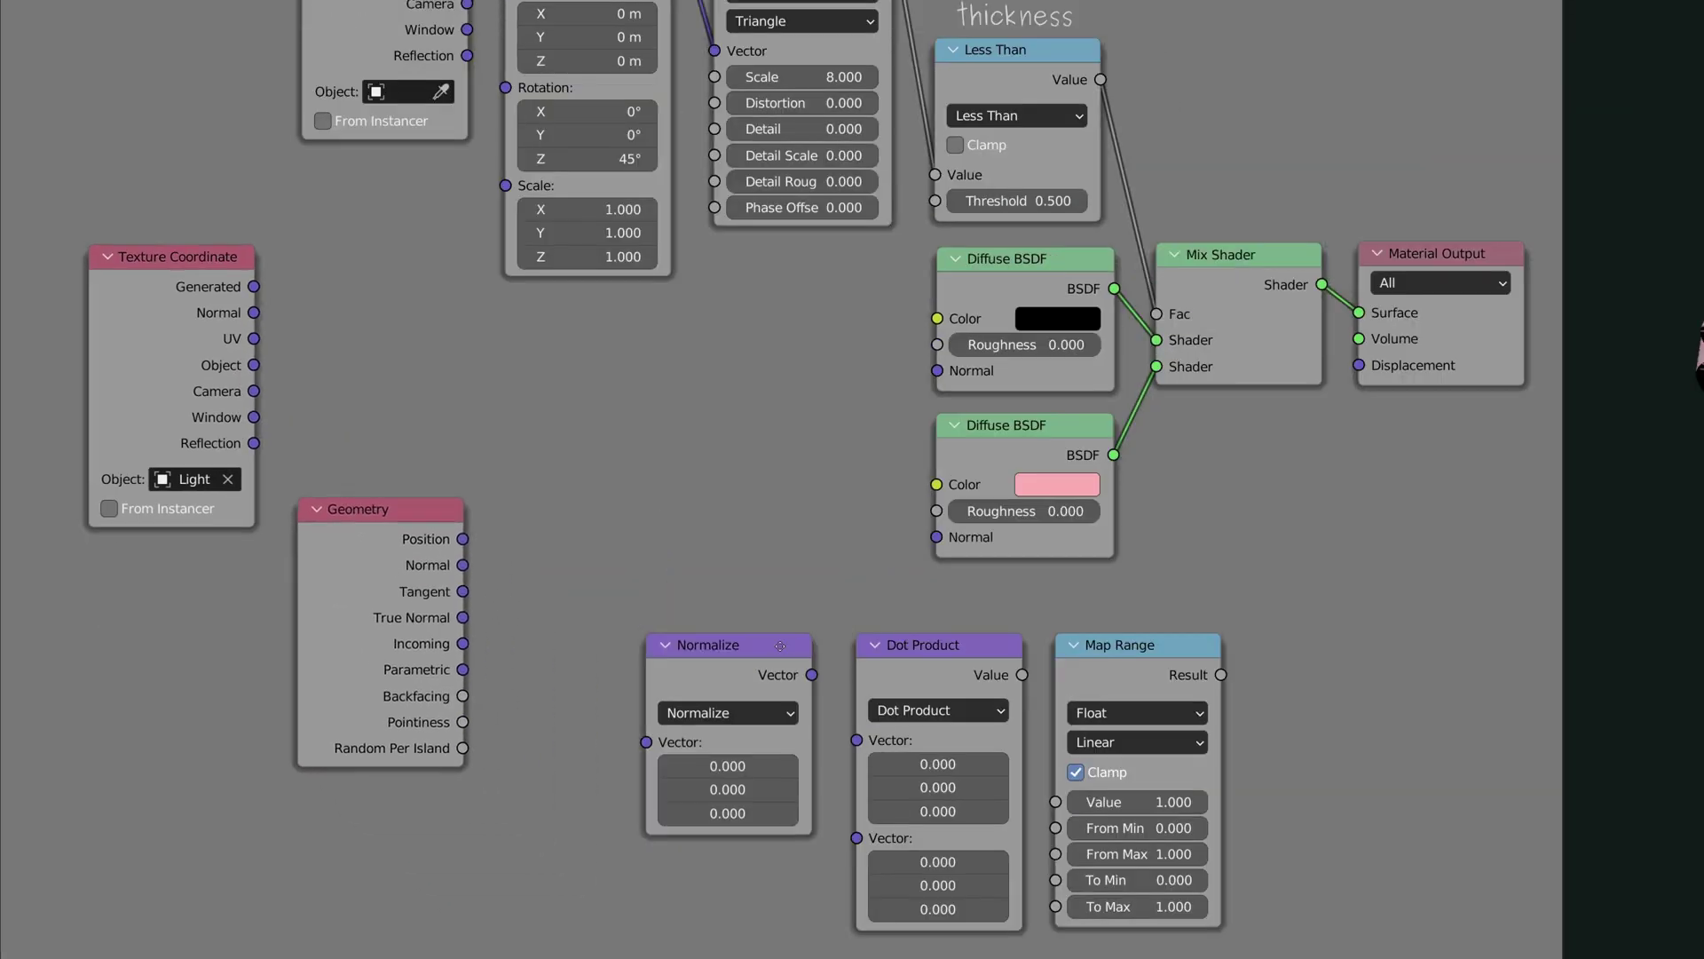
{"action": "left_click_drag", "start_coordinate": [750, 647], "coordinate": [393, 258]}
{"action": "left_click_drag", "start_coordinate": [1012, 647], "coordinate": [651, 322]}
{"action": "left_click_drag", "start_coordinate": [1154, 645], "coordinate": [819, 262]}
Link the Object vector into Normalize, then Normalize and Geometry Normal into Dot Product
{"action": "left_click_drag", "start_coordinate": [254, 365], "coordinate": [299, 355]}
{"action": "left_click_drag", "start_coordinate": [462, 288], "coordinate": [506, 423]}
{"action": "left_click_drag", "start_coordinate": [400, 509], "coordinate": [400, 418]}
{"action": "left_click_drag", "start_coordinate": [463, 474], "coordinate": [493, 452]}
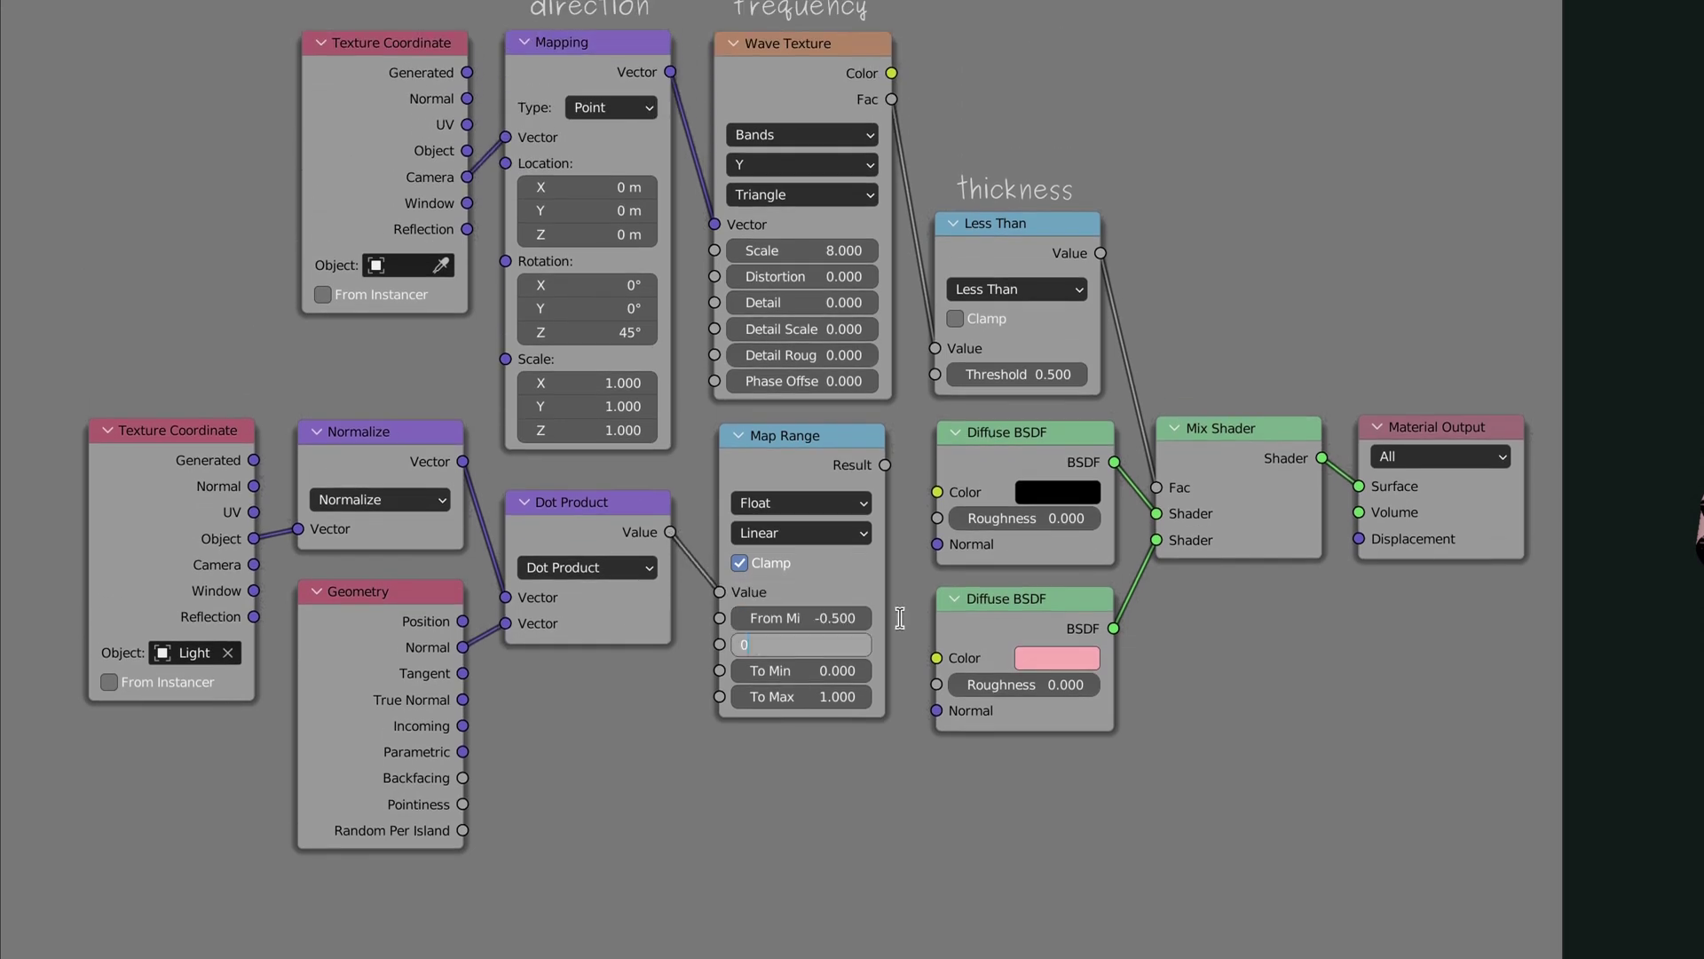
Set Map Range To Min 1 and To Max 0, then tune From Max to 0.4
{"action": "key", "text": "Tab"}
{"action": "type", "text": "1"}
{"action": "key", "text": "Tab"}
{"action": "type", "text": "0"}
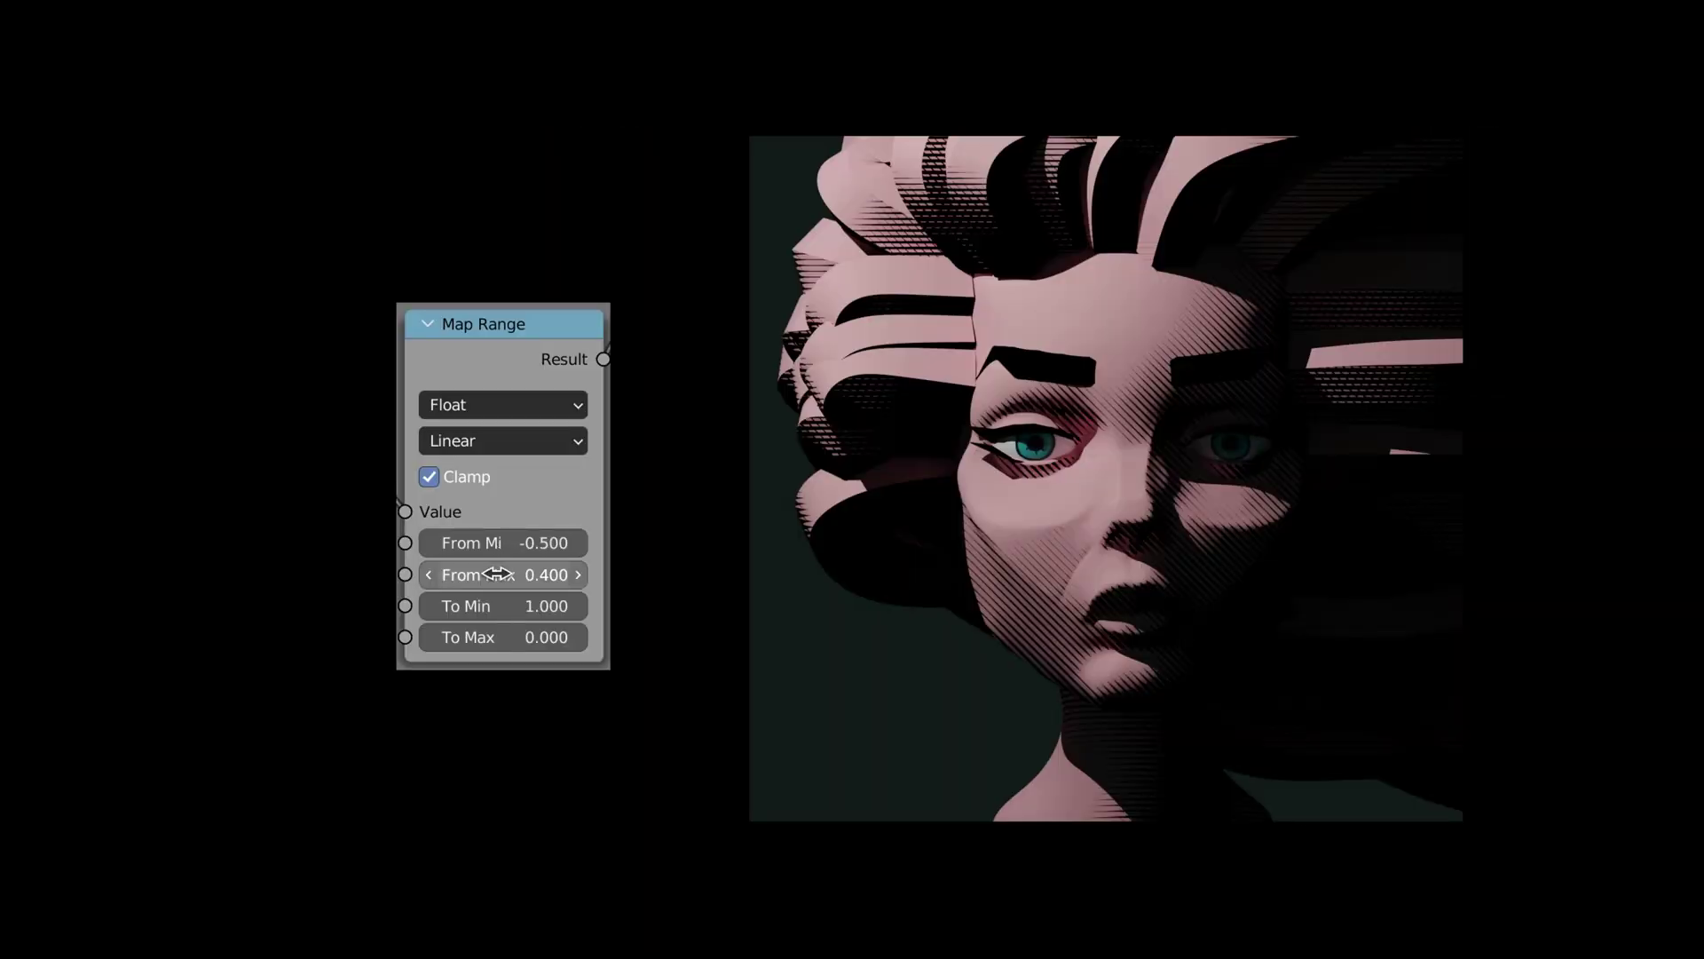
{"action": "mouse_move", "coordinate": [502, 574]}
{"action": "left_mouse_down"}
{"action": "mouse_move", "coordinate": [461, 575]}
{"action": "mouse_move", "coordinate": [541, 575]}
{"action": "left_mouse_up"}
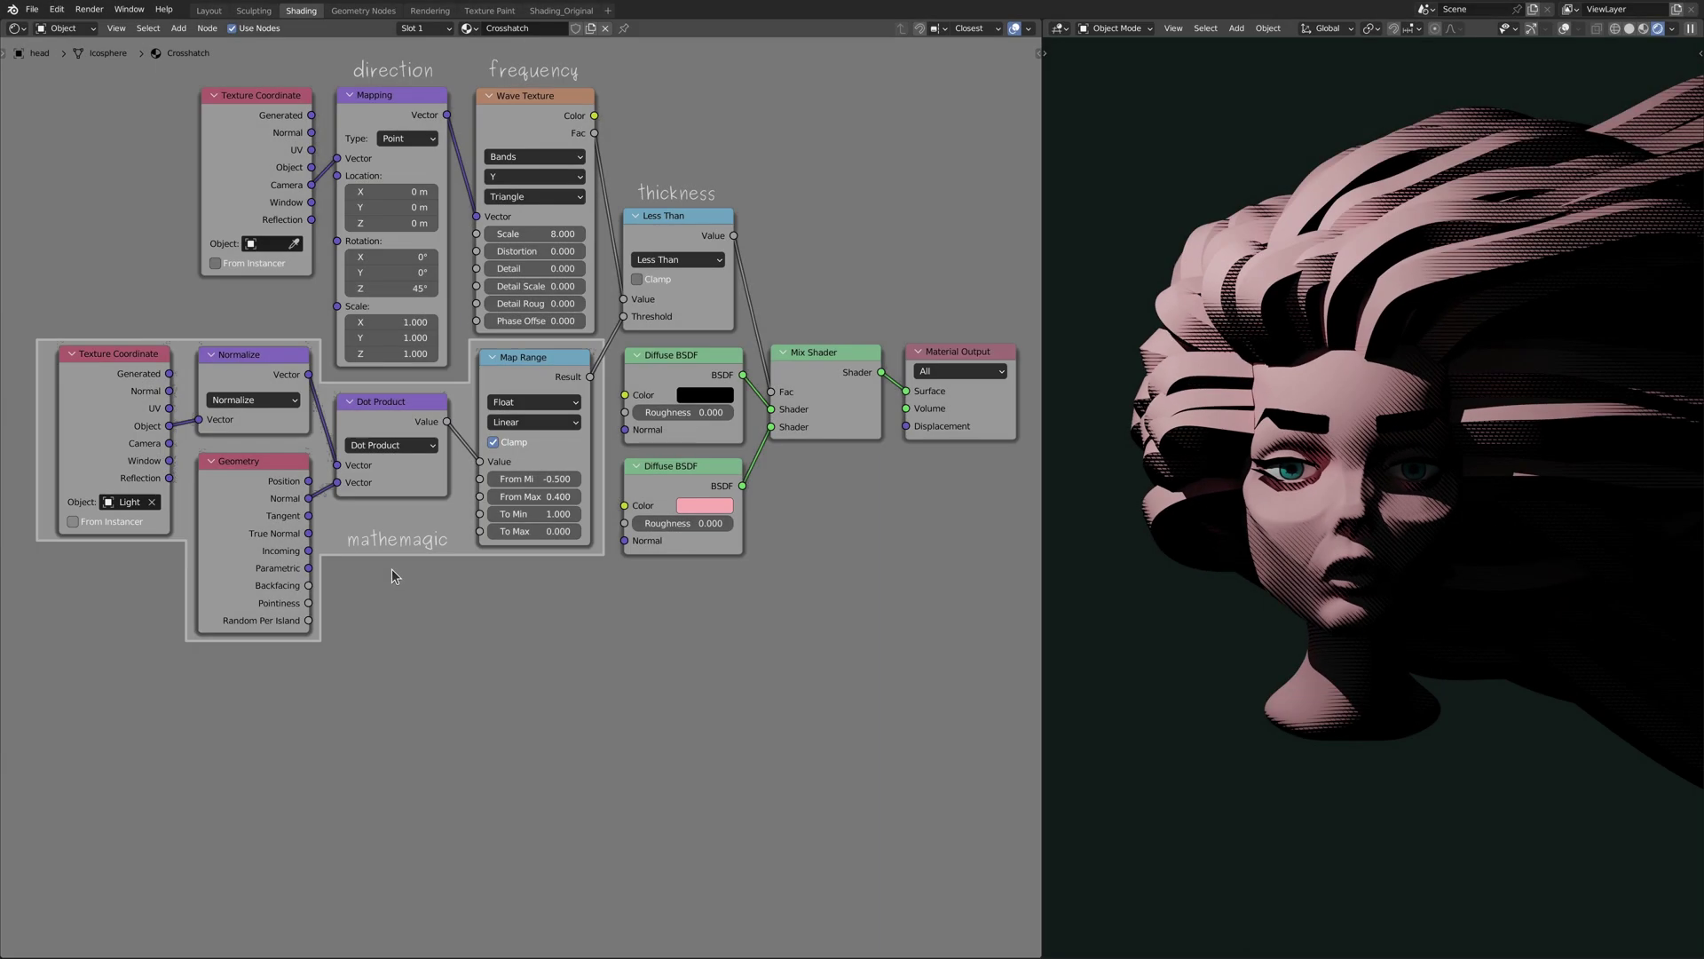
Move the Diffuse and Mix Shader nodes down and group the selected hatch nodes
{"action": "key", "text": "g"}
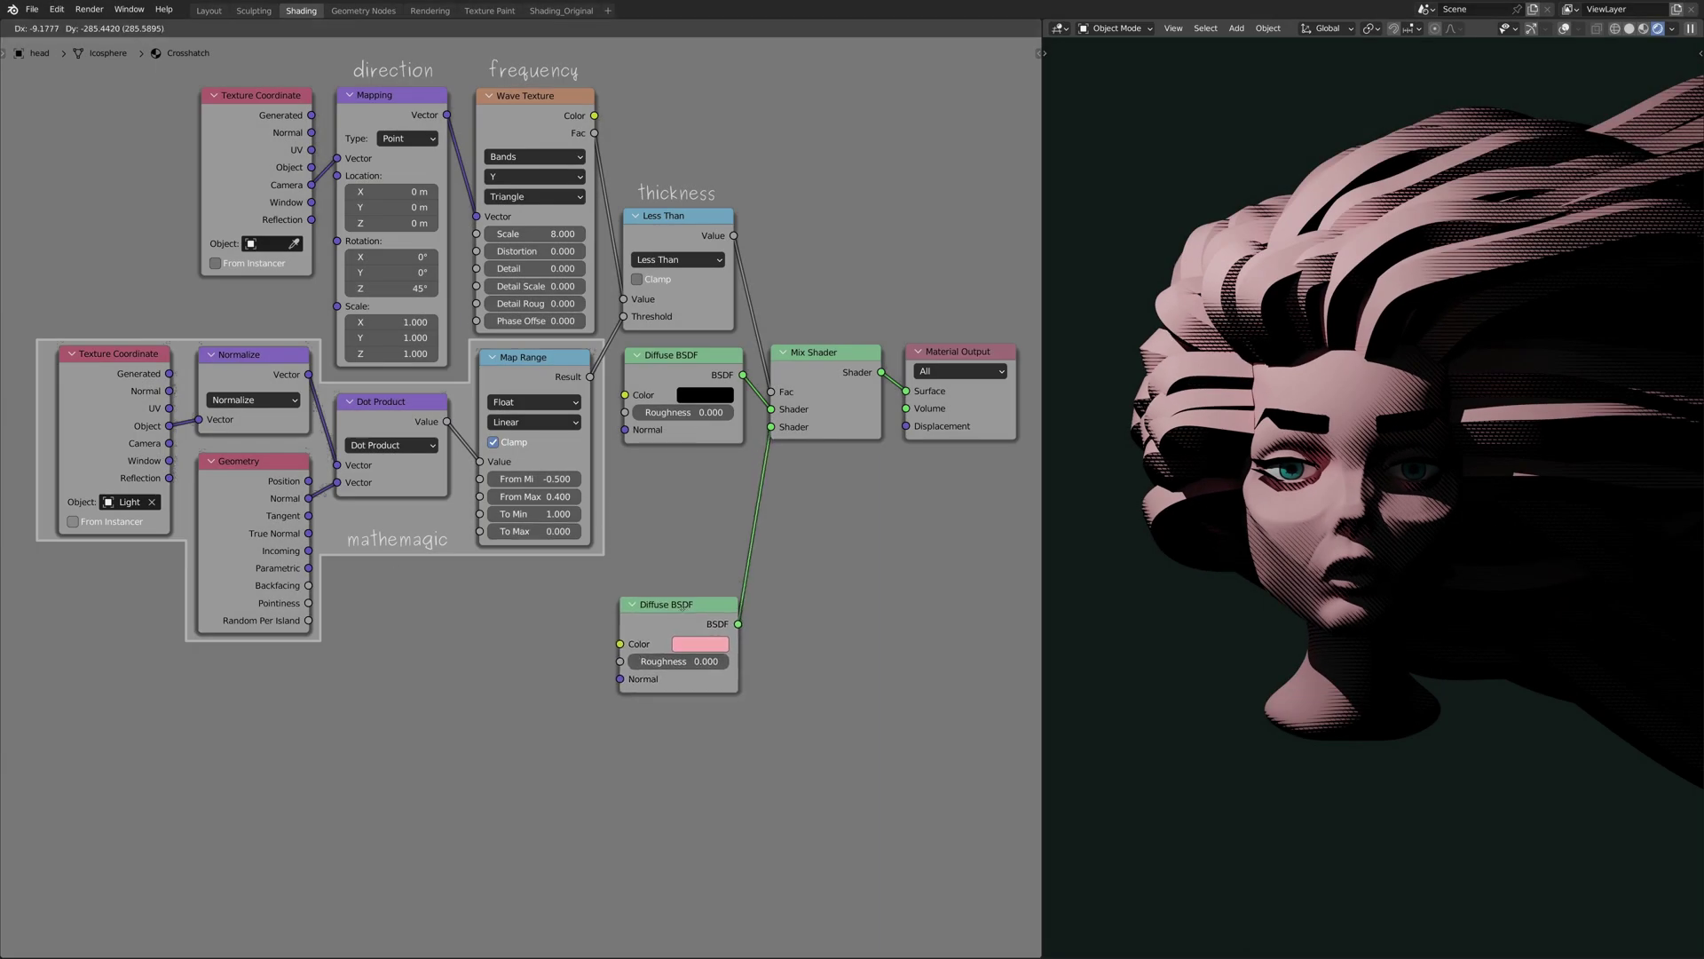
{"action": "left_click", "coordinate": [822, 360]}
{"action": "left_click_drag", "start_coordinate": [822, 361], "coordinate": [818, 508]}
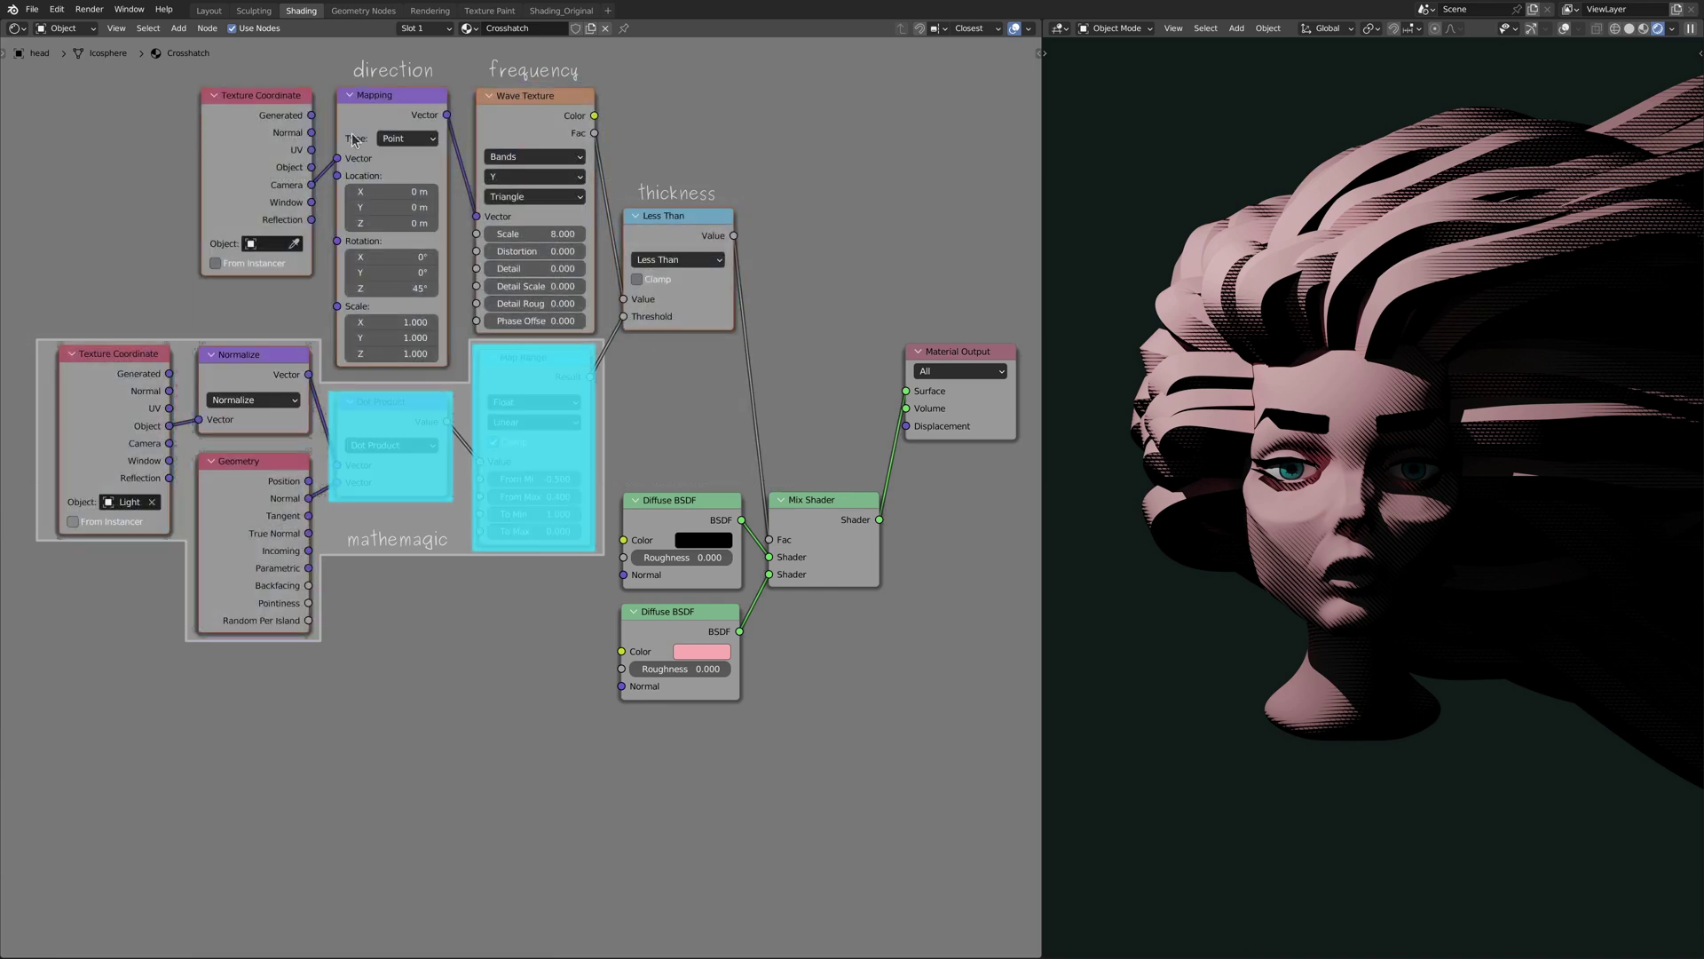
{"action": "left_click", "coordinate": [178, 29]}
{"action": "mouse_move", "coordinate": [201, 183]}
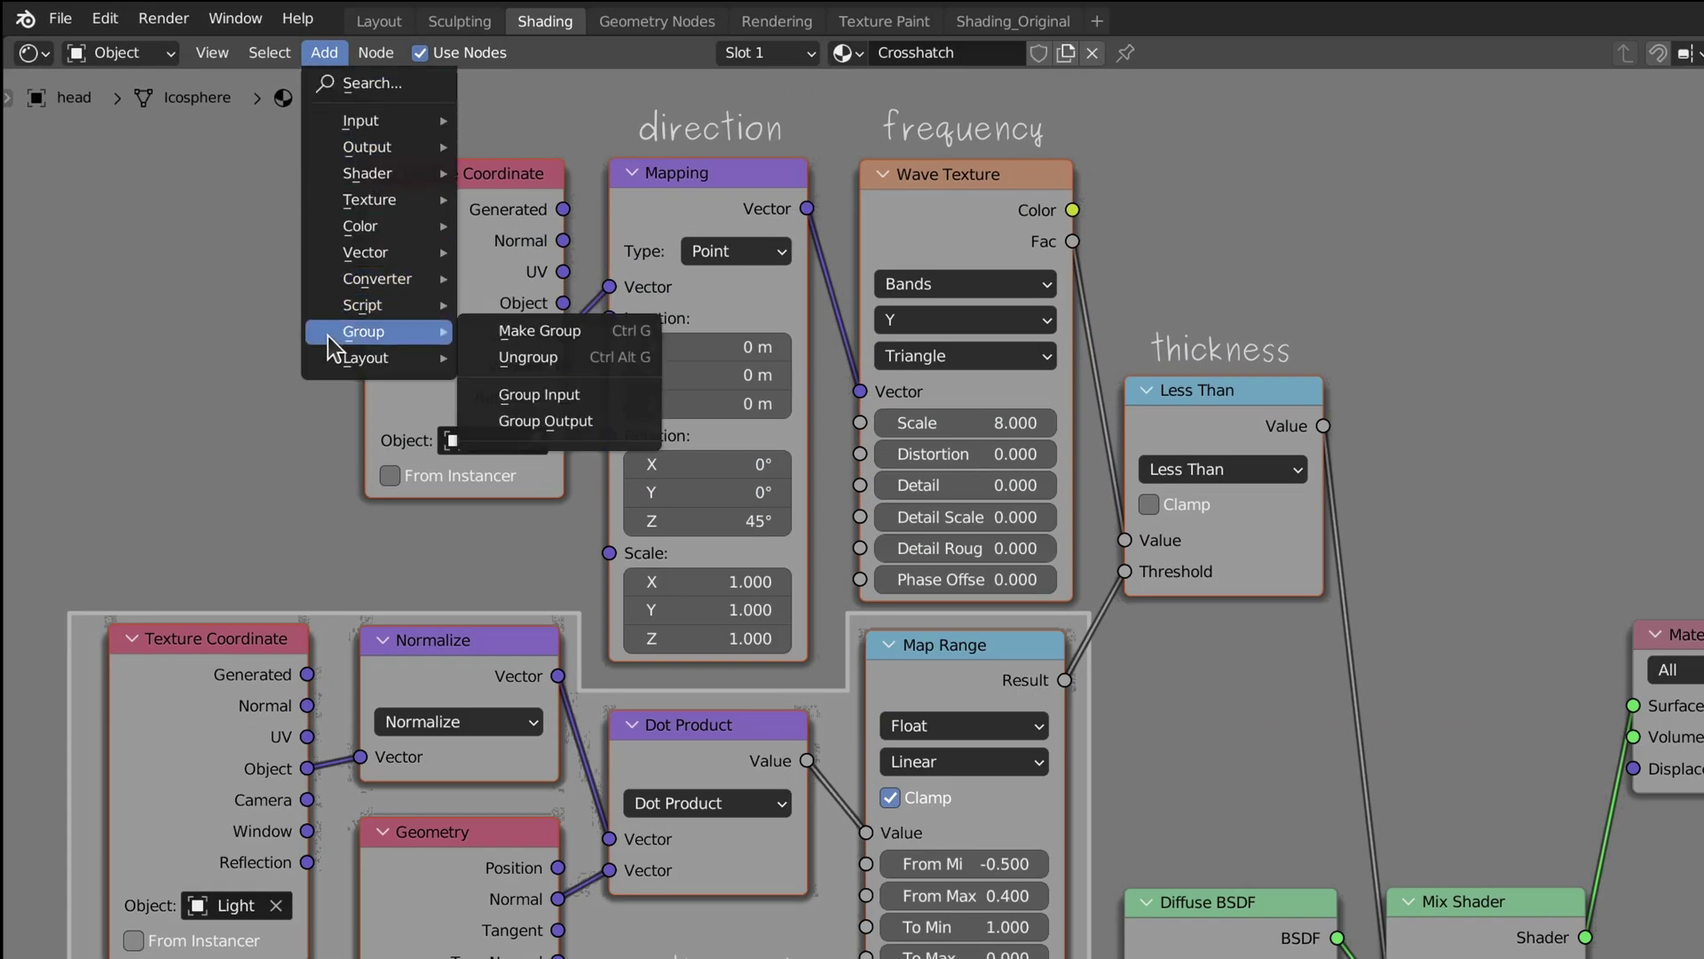
{"action": "left_click", "coordinate": [639, 338]}
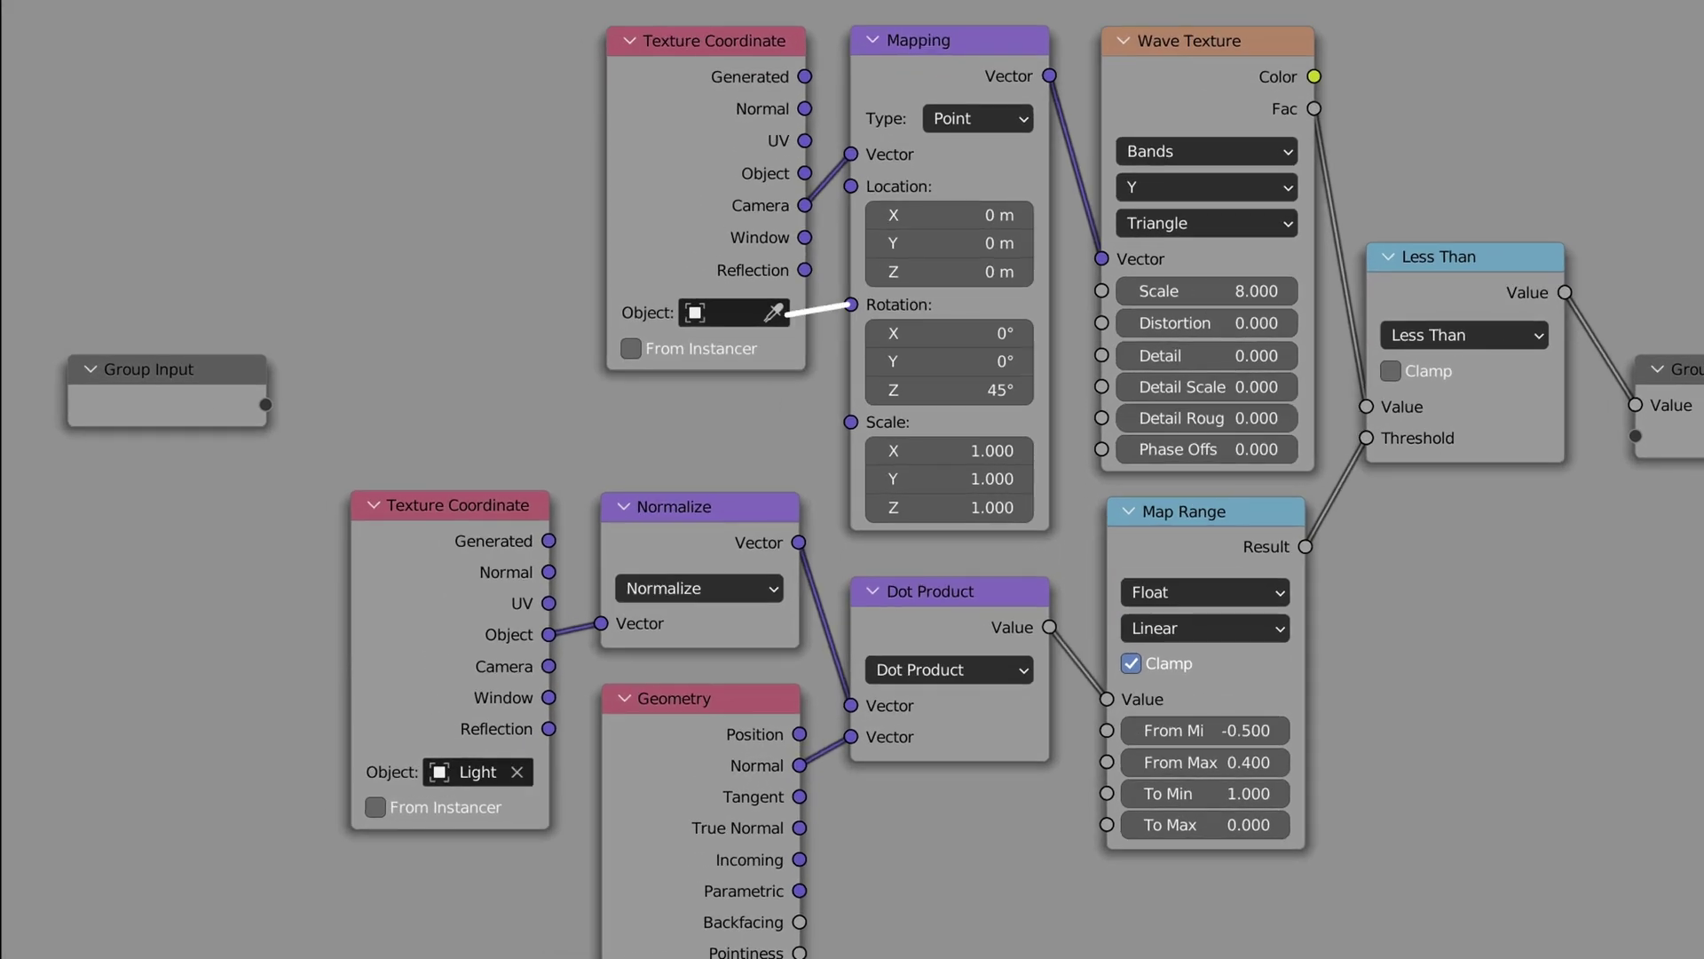
Expose the Mapping node's Rotation as a Group Input socket
{"action": "left_click_drag", "start_coordinate": [785, 313], "coordinate": [264, 405]}
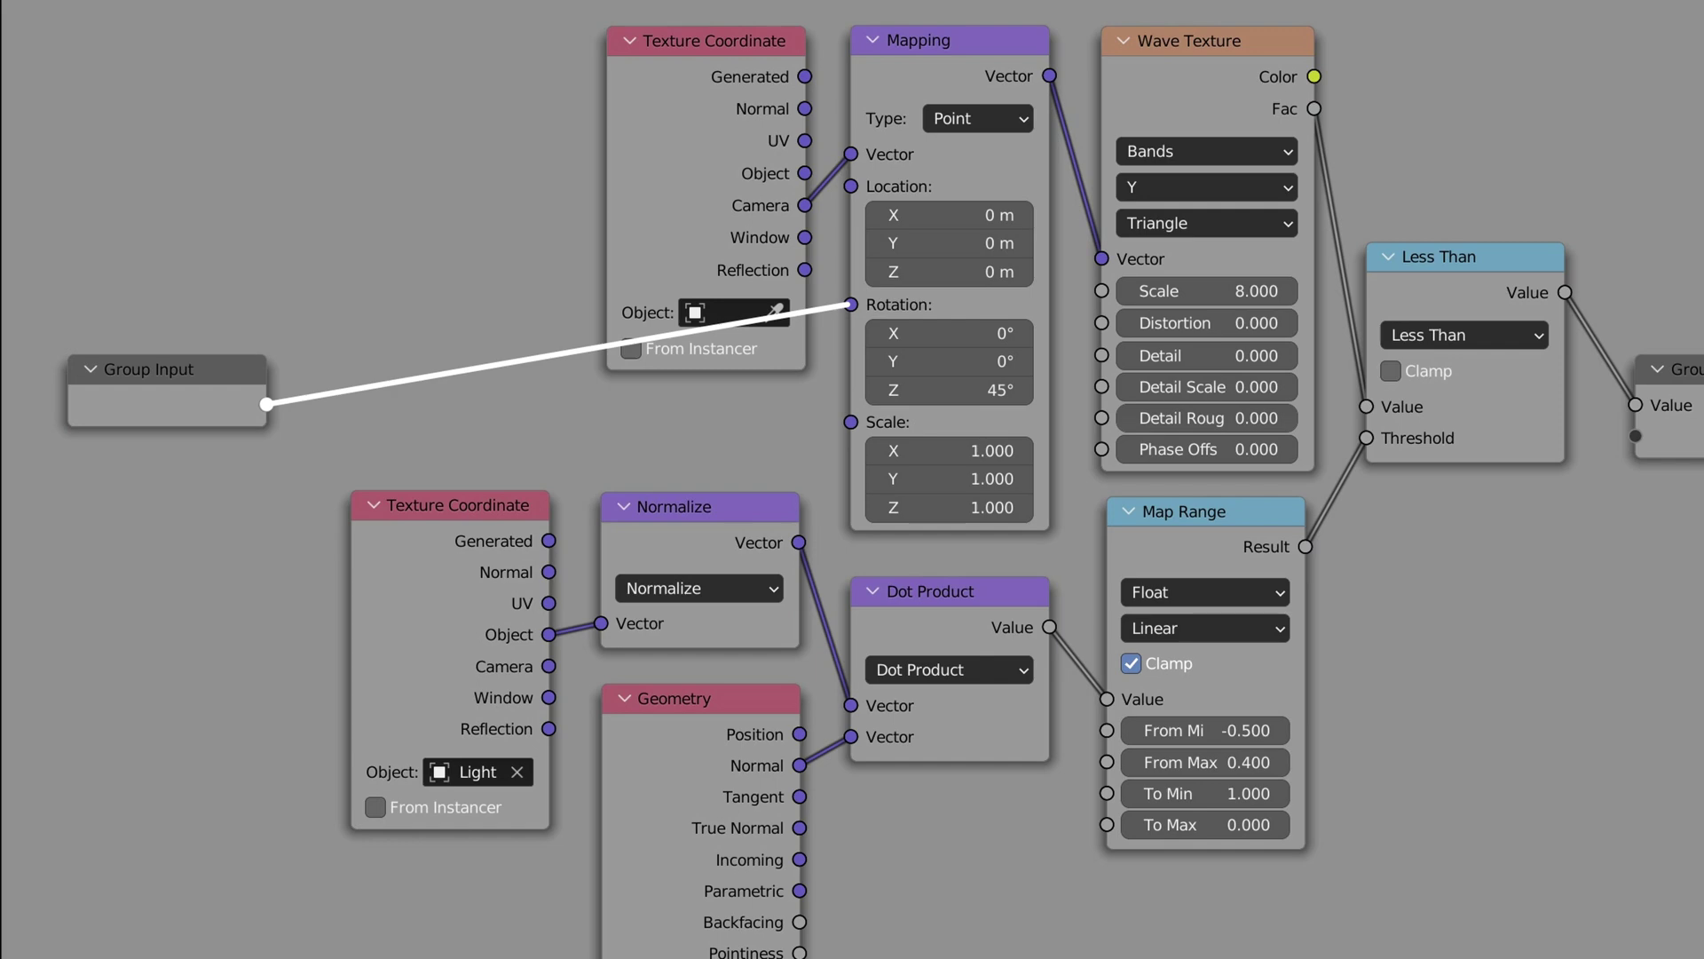
{"action": "key", "text": "Escape"}
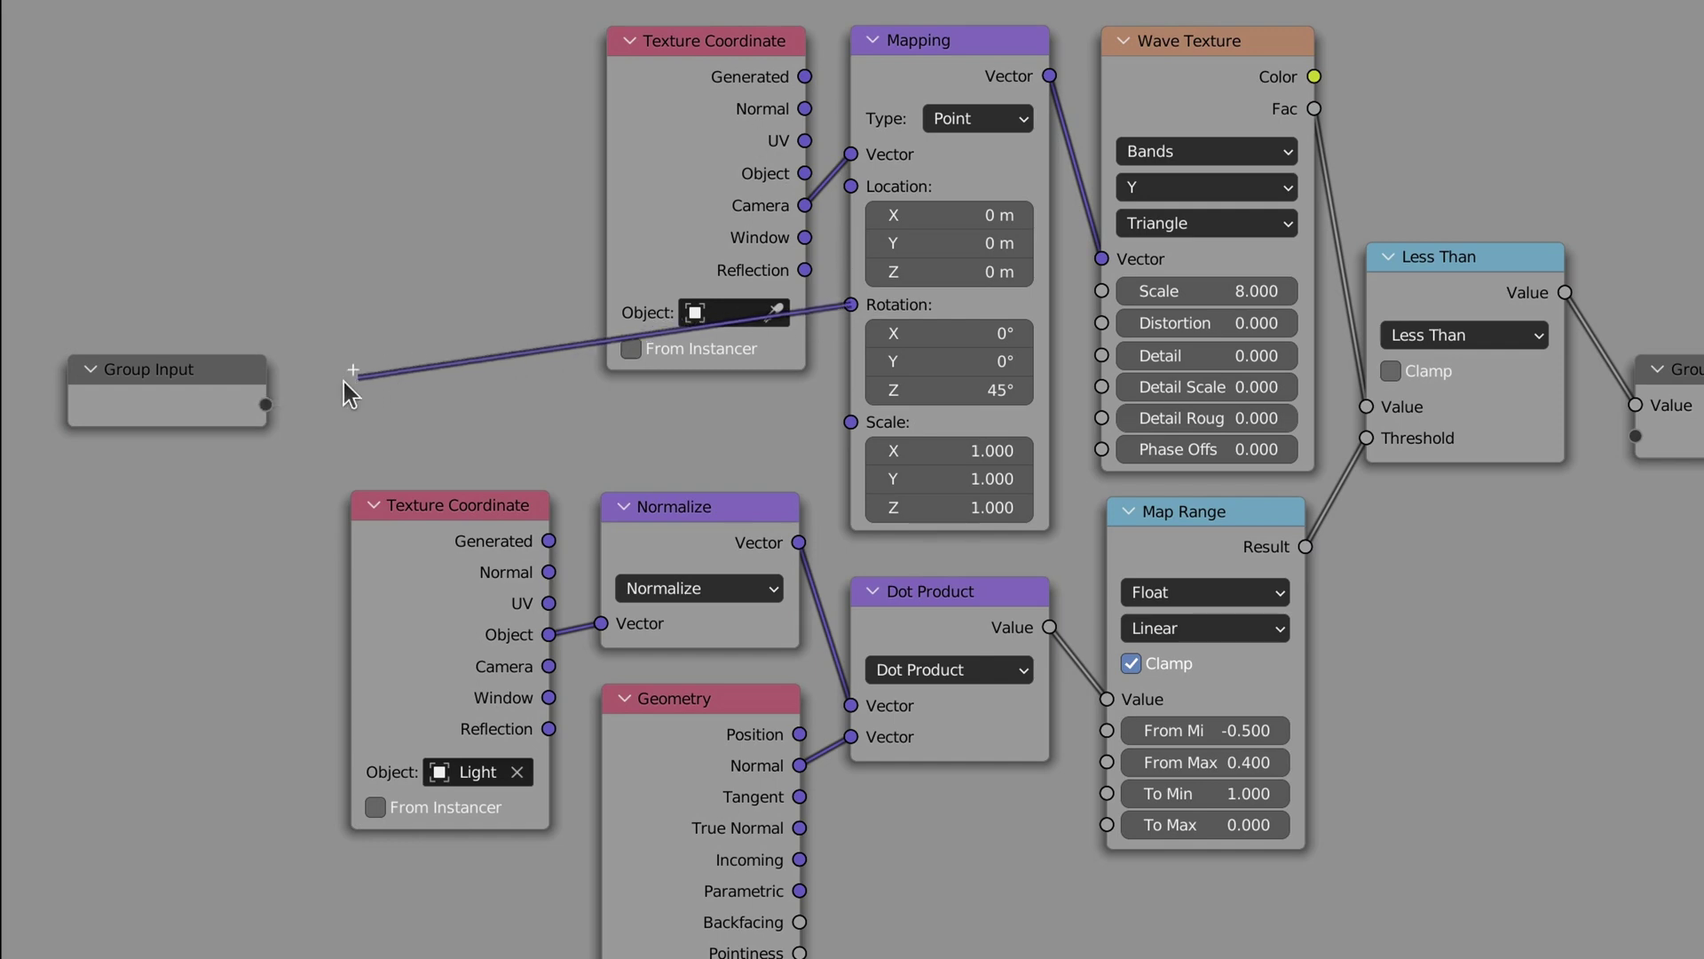
{"action": "left_click_drag", "start_coordinate": [852, 304], "coordinate": [265, 404]}
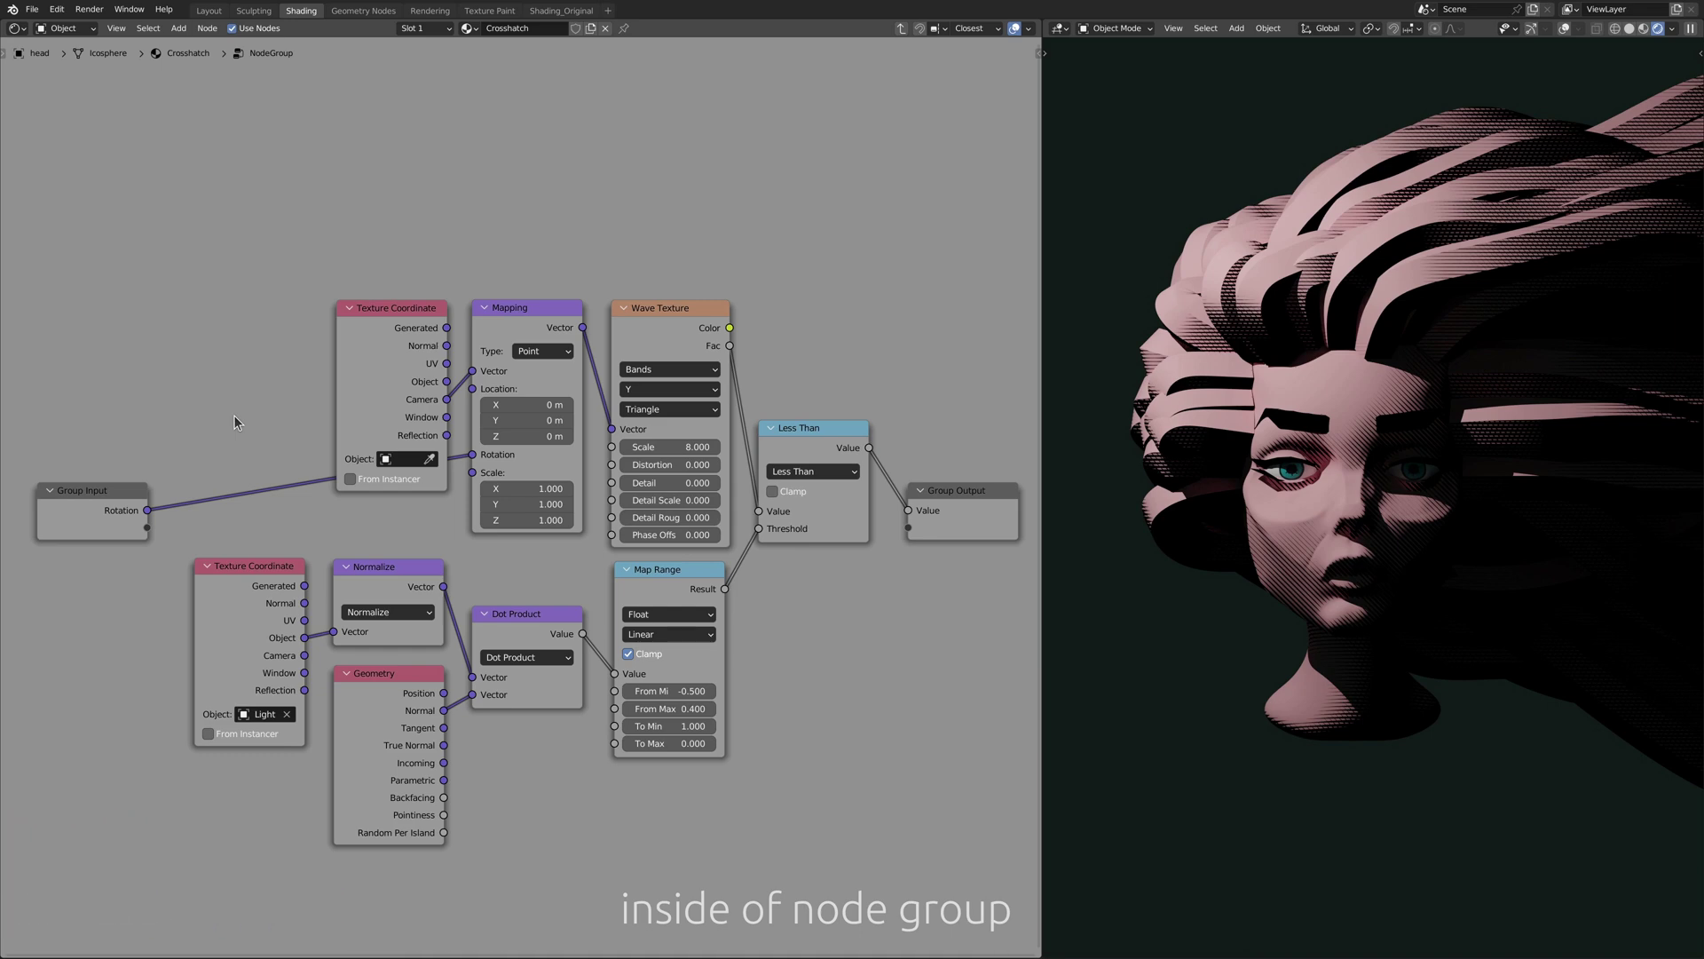
Exit the node group back to the material's top-level node tree
{"action": "key", "text": "Tab"}
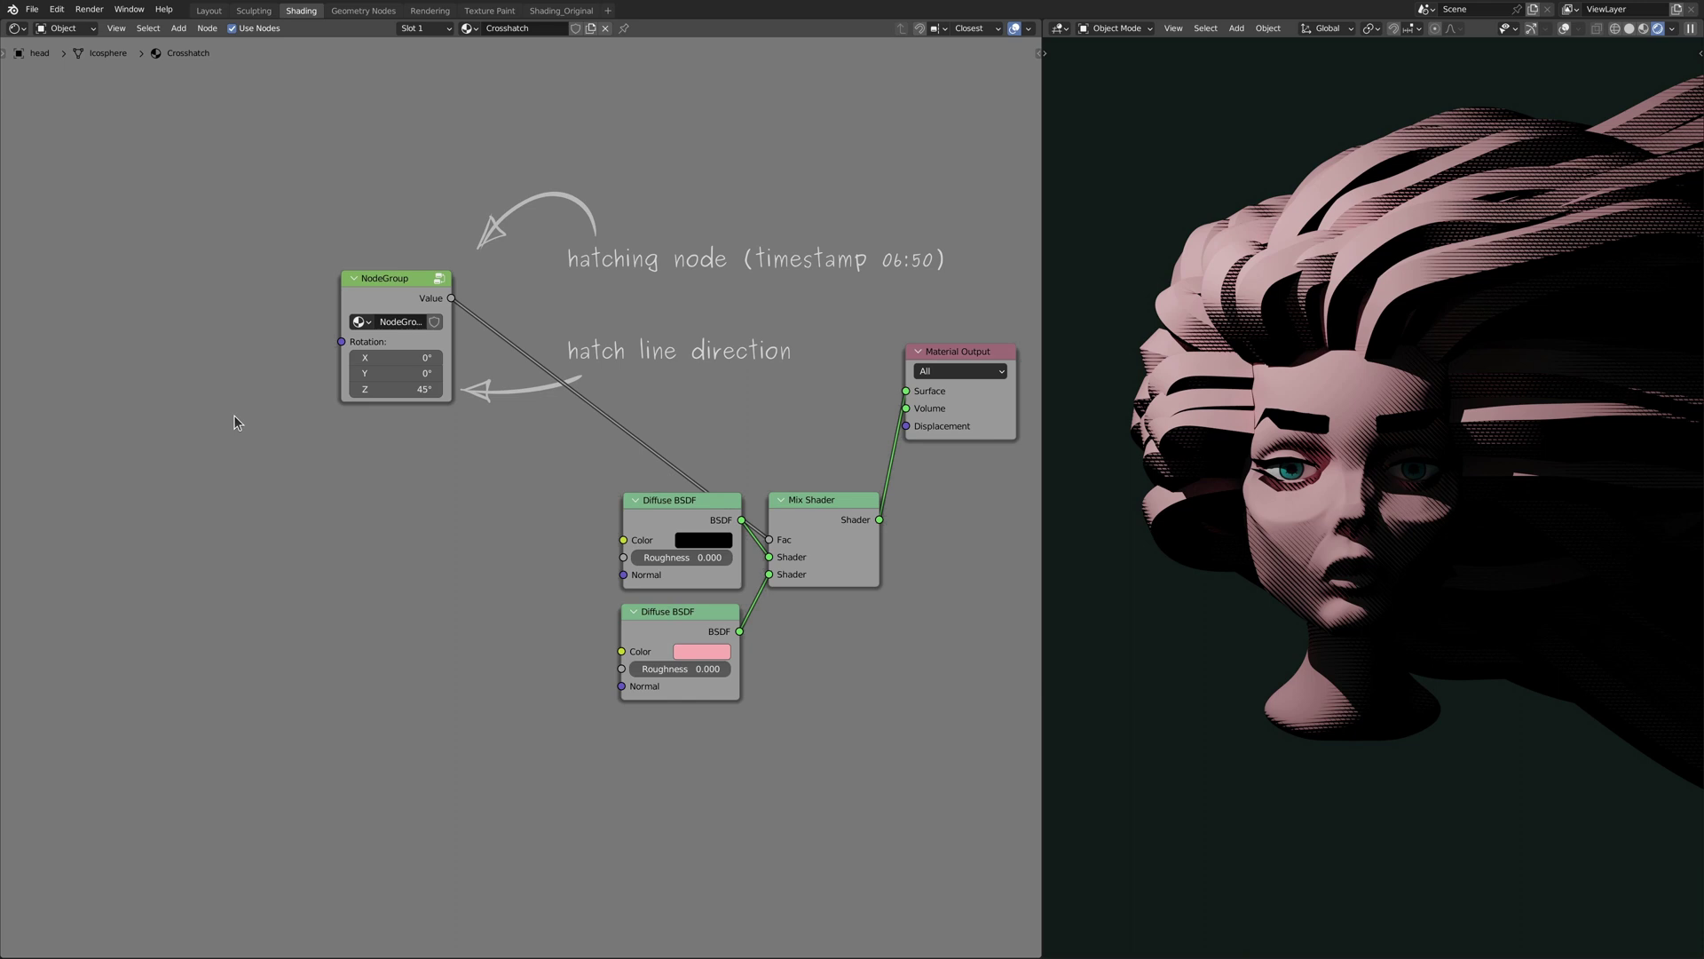
Duplicate the hatch node group and place the copy below the original
{"action": "left_click", "coordinate": [406, 281]}
{"action": "key", "text": "shift+d"}
{"action": "left_click", "coordinate": [406, 439]}
Add a Math node and set its operation to Minimum
{"action": "key", "text": "shift+a"}
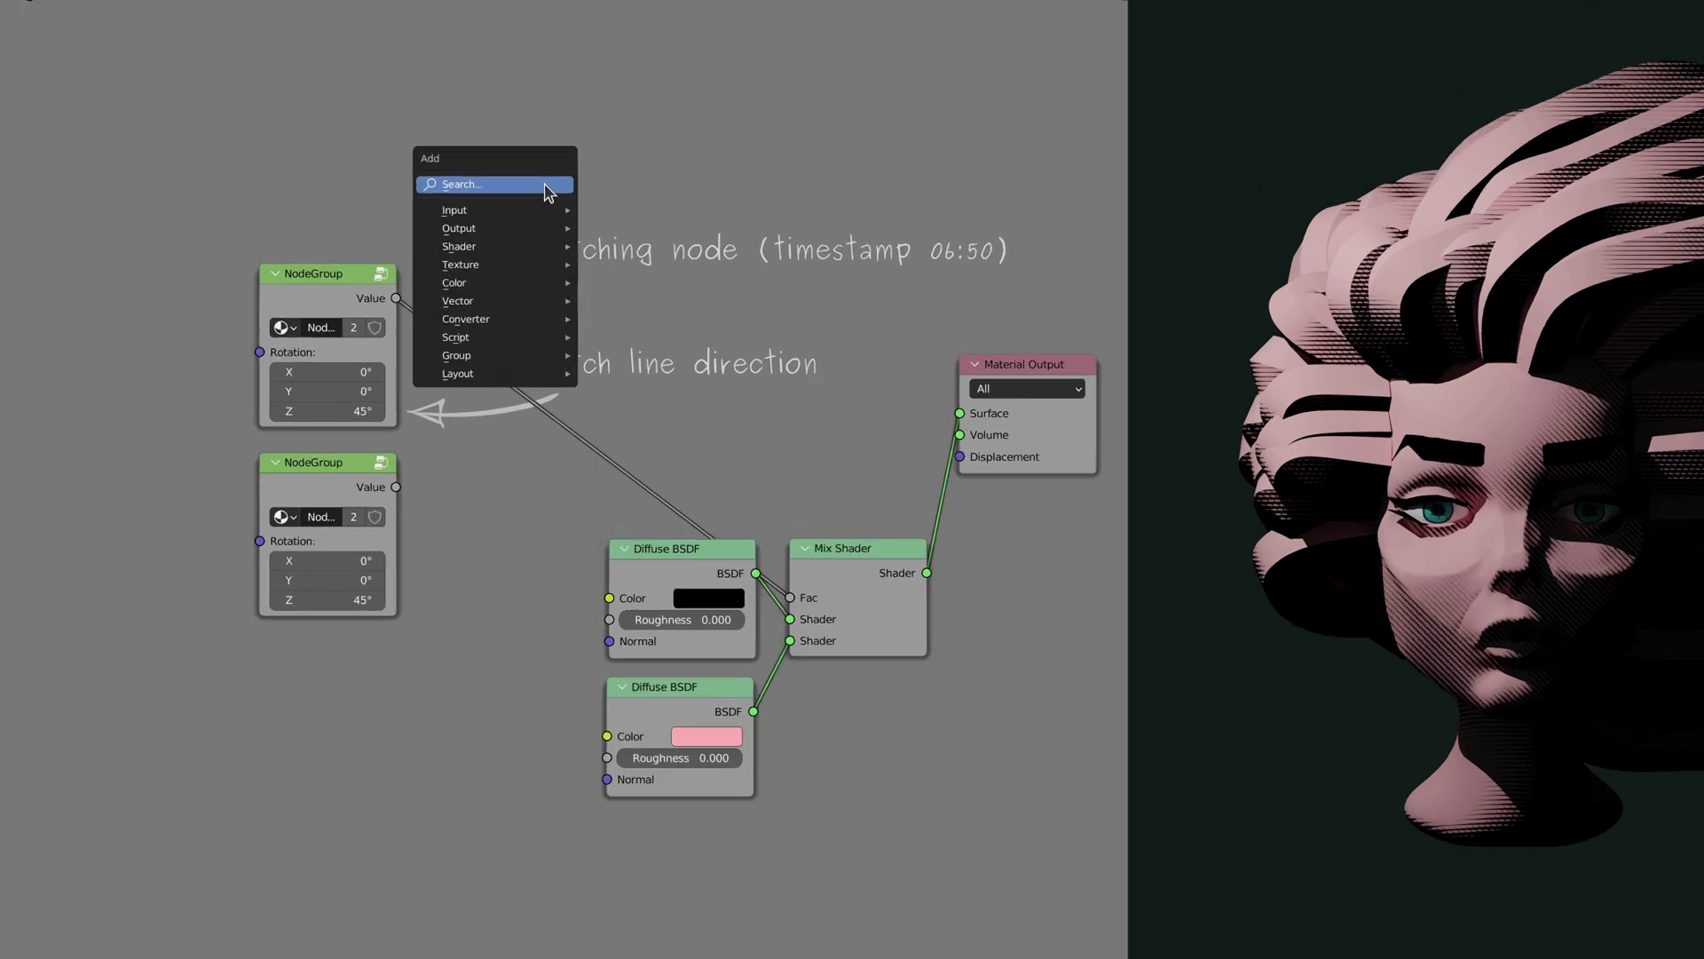
{"action": "type", "text": "math"}
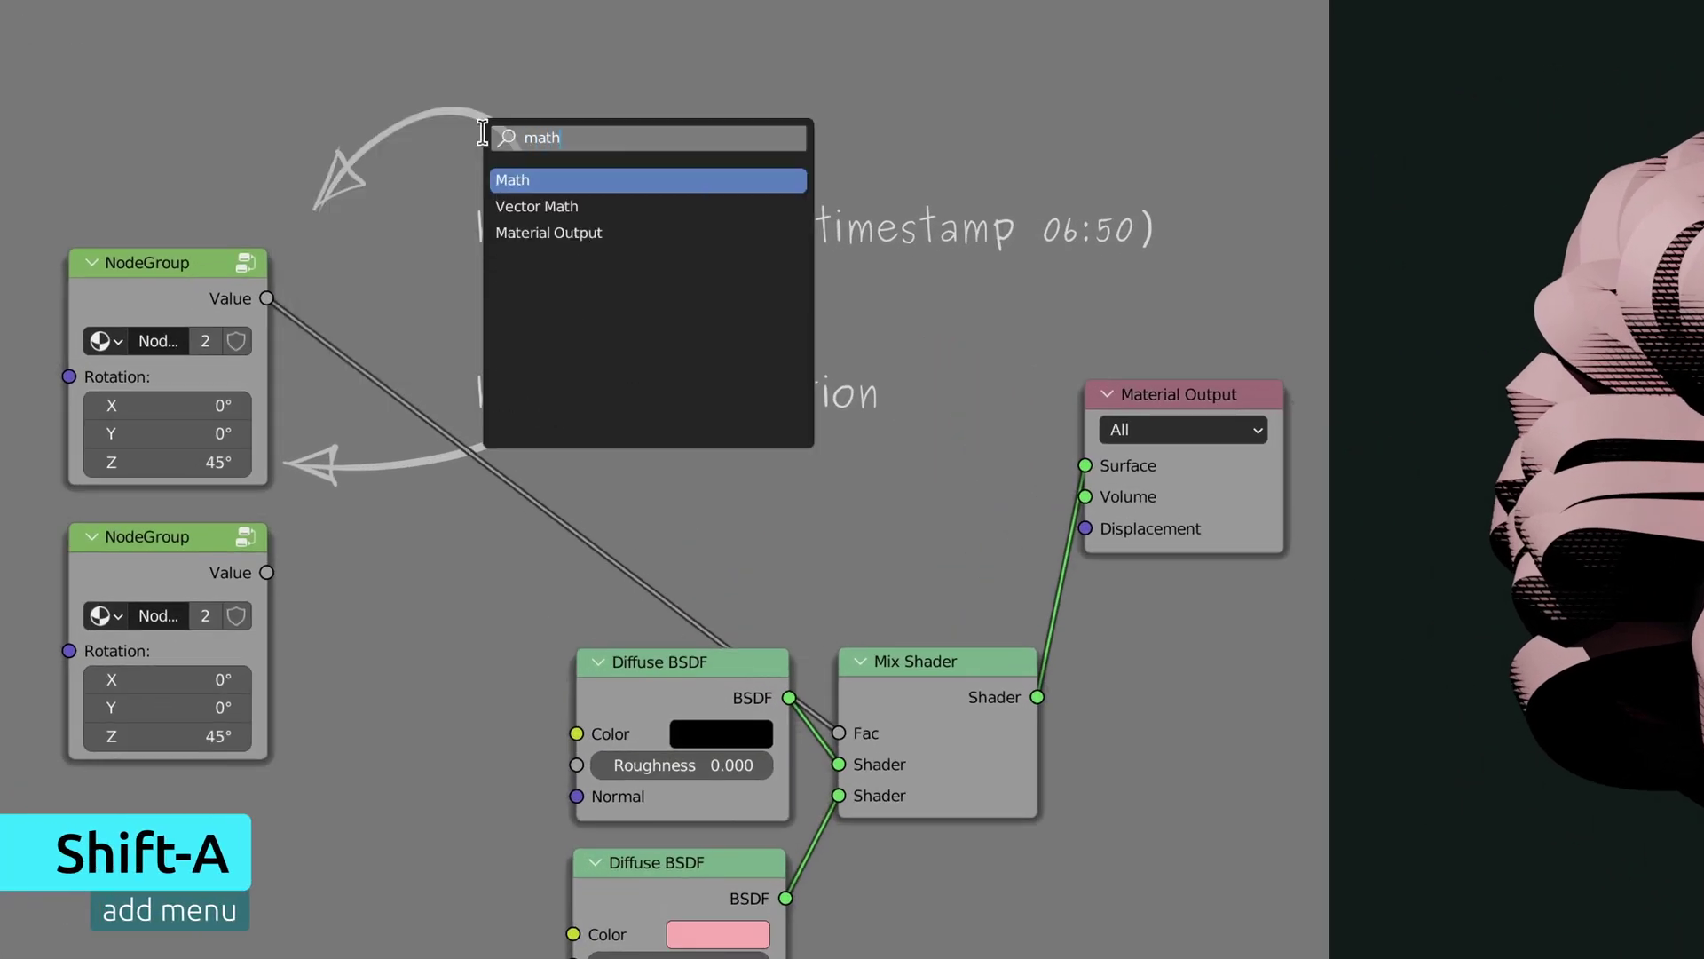
{"action": "key", "text": "Return"}
{"action": "left_click", "coordinate": [578, 257]}
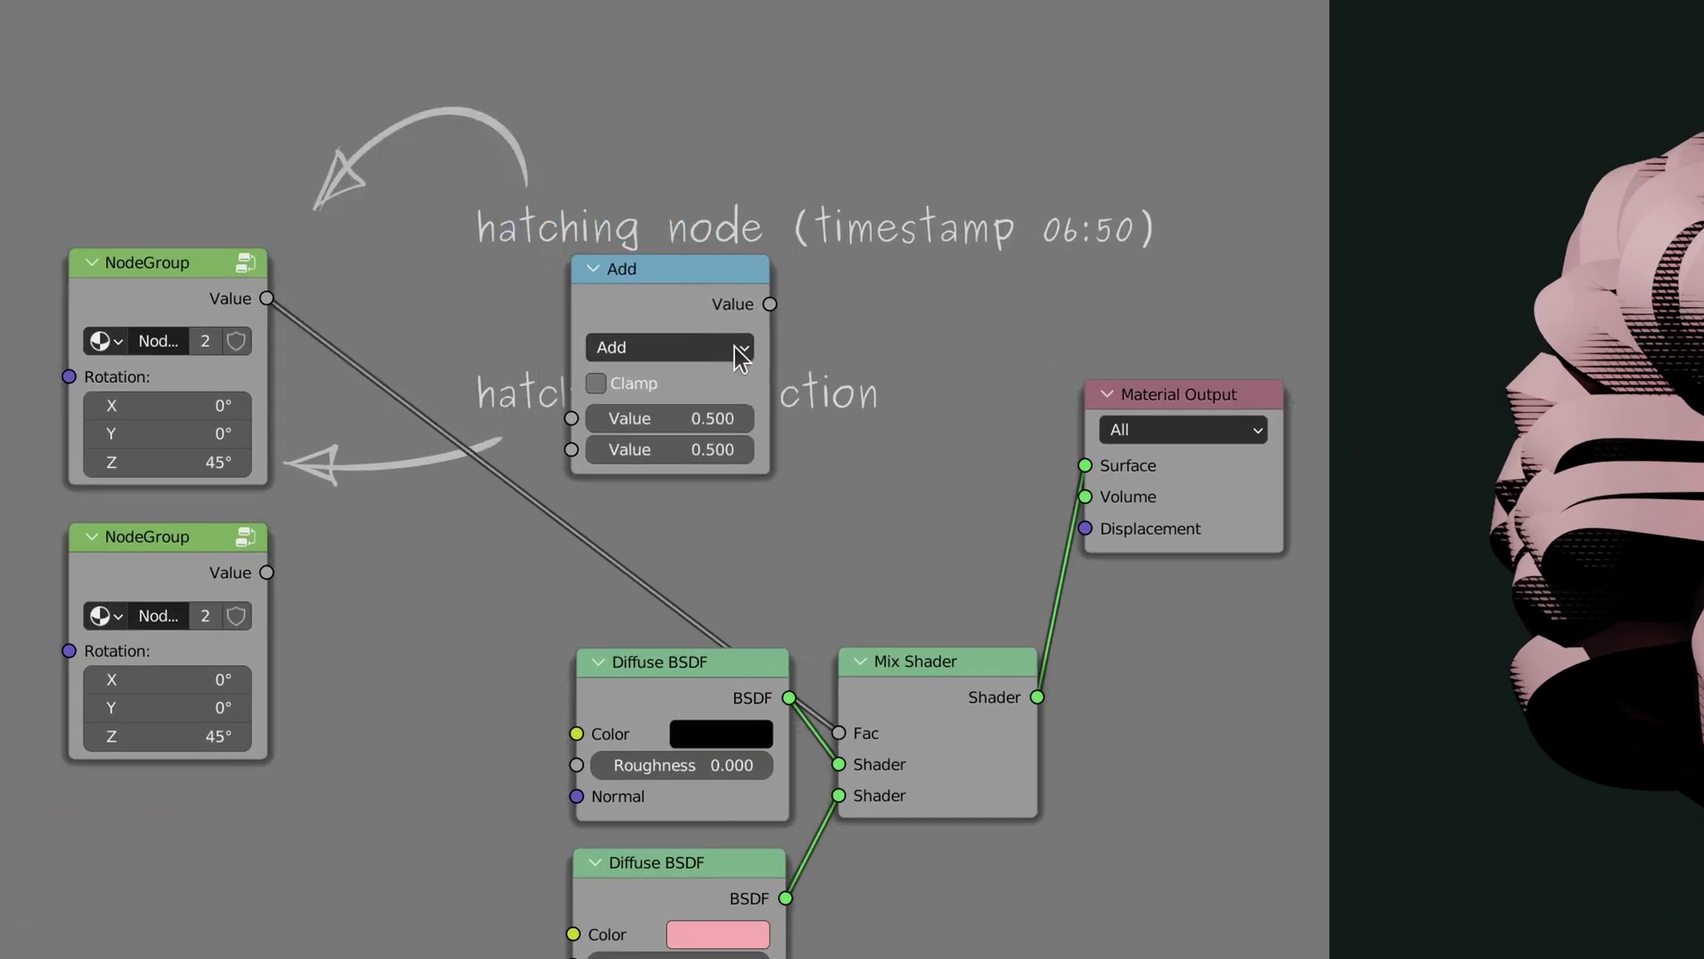
{"action": "left_click", "coordinate": [670, 347]}
{"action": "left_click", "coordinate": [1004, 428]}
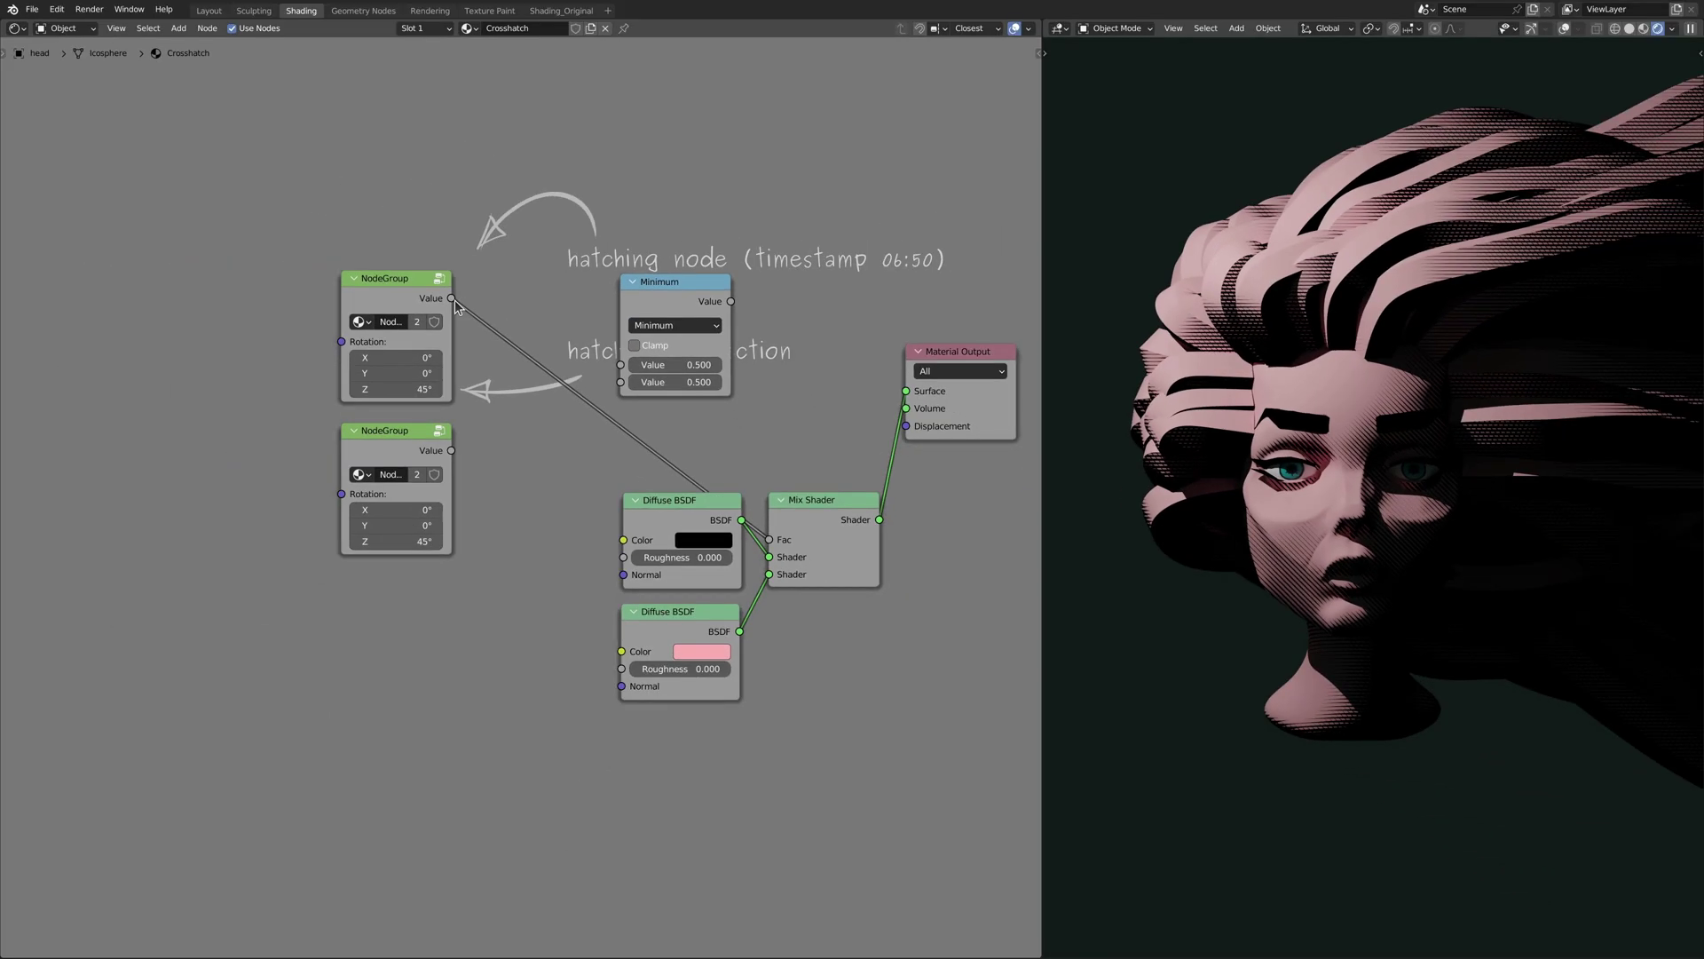
Merge both hatch groups through Minimum into the Mix Shader Fac, rotating the second group 86° on Z
{"action": "left_click_drag", "start_coordinate": [267, 298], "coordinate": [571, 419]}
{"action": "left_click_drag", "start_coordinate": [266, 572], "coordinate": [571, 449]}
{"action": "left_click_drag", "start_coordinate": [732, 302], "coordinate": [770, 539]}
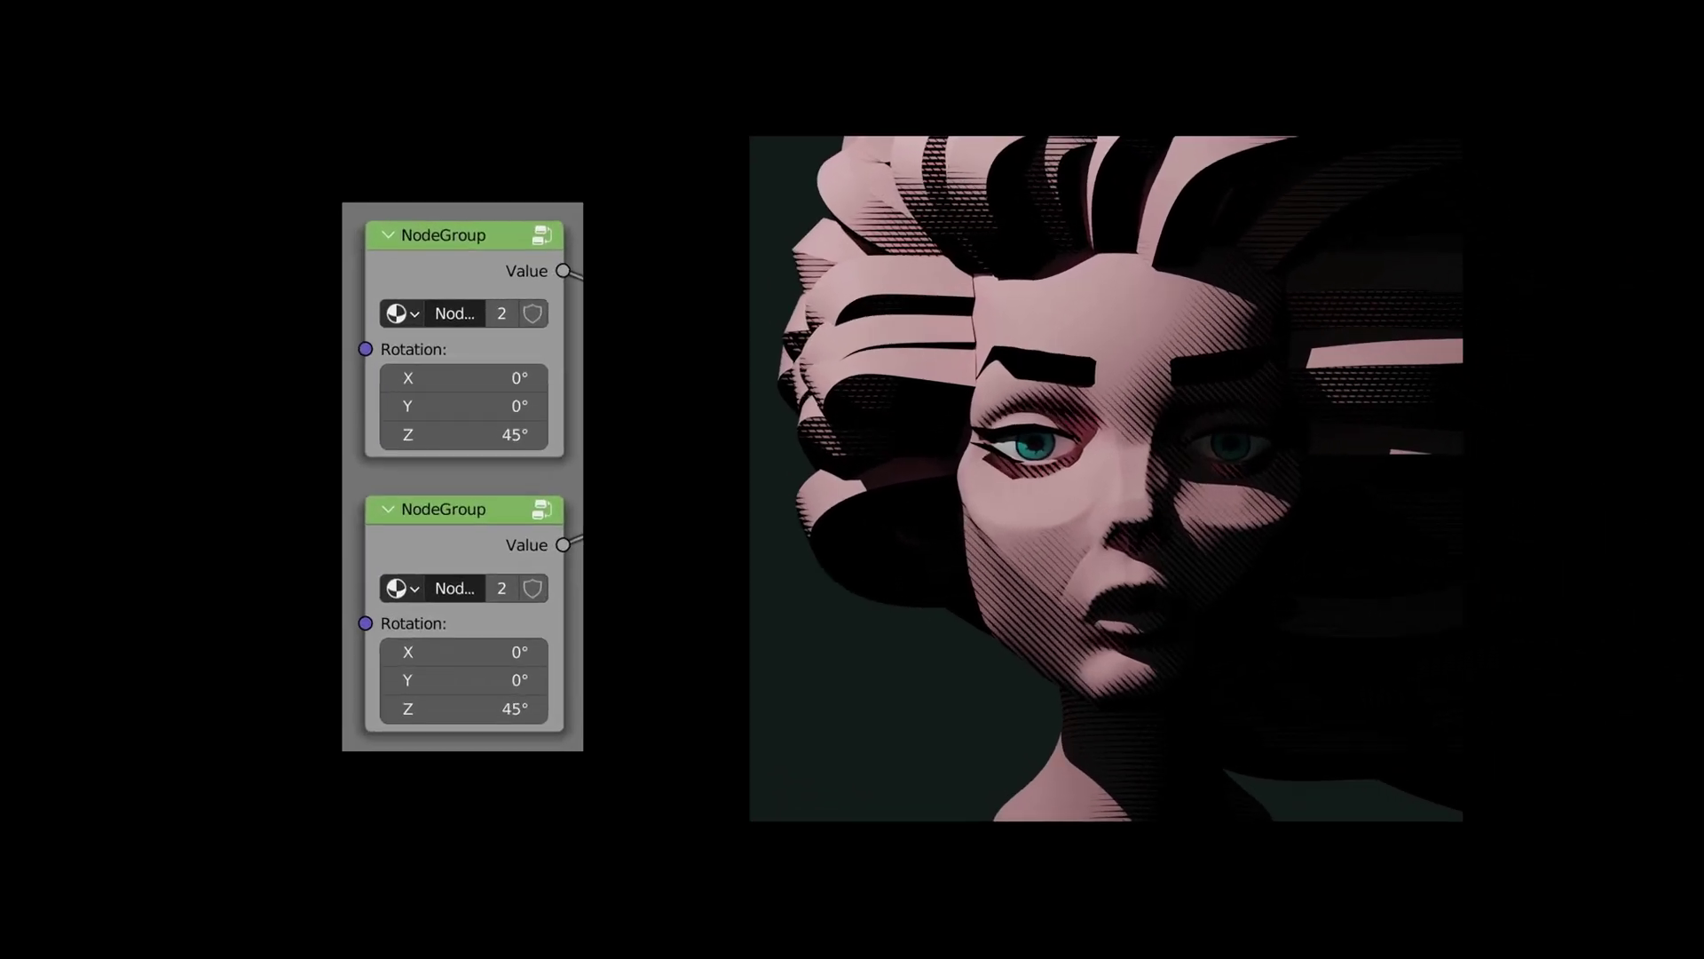
{"action": "left_click_drag", "start_coordinate": [463, 708], "coordinate": [497, 708]}
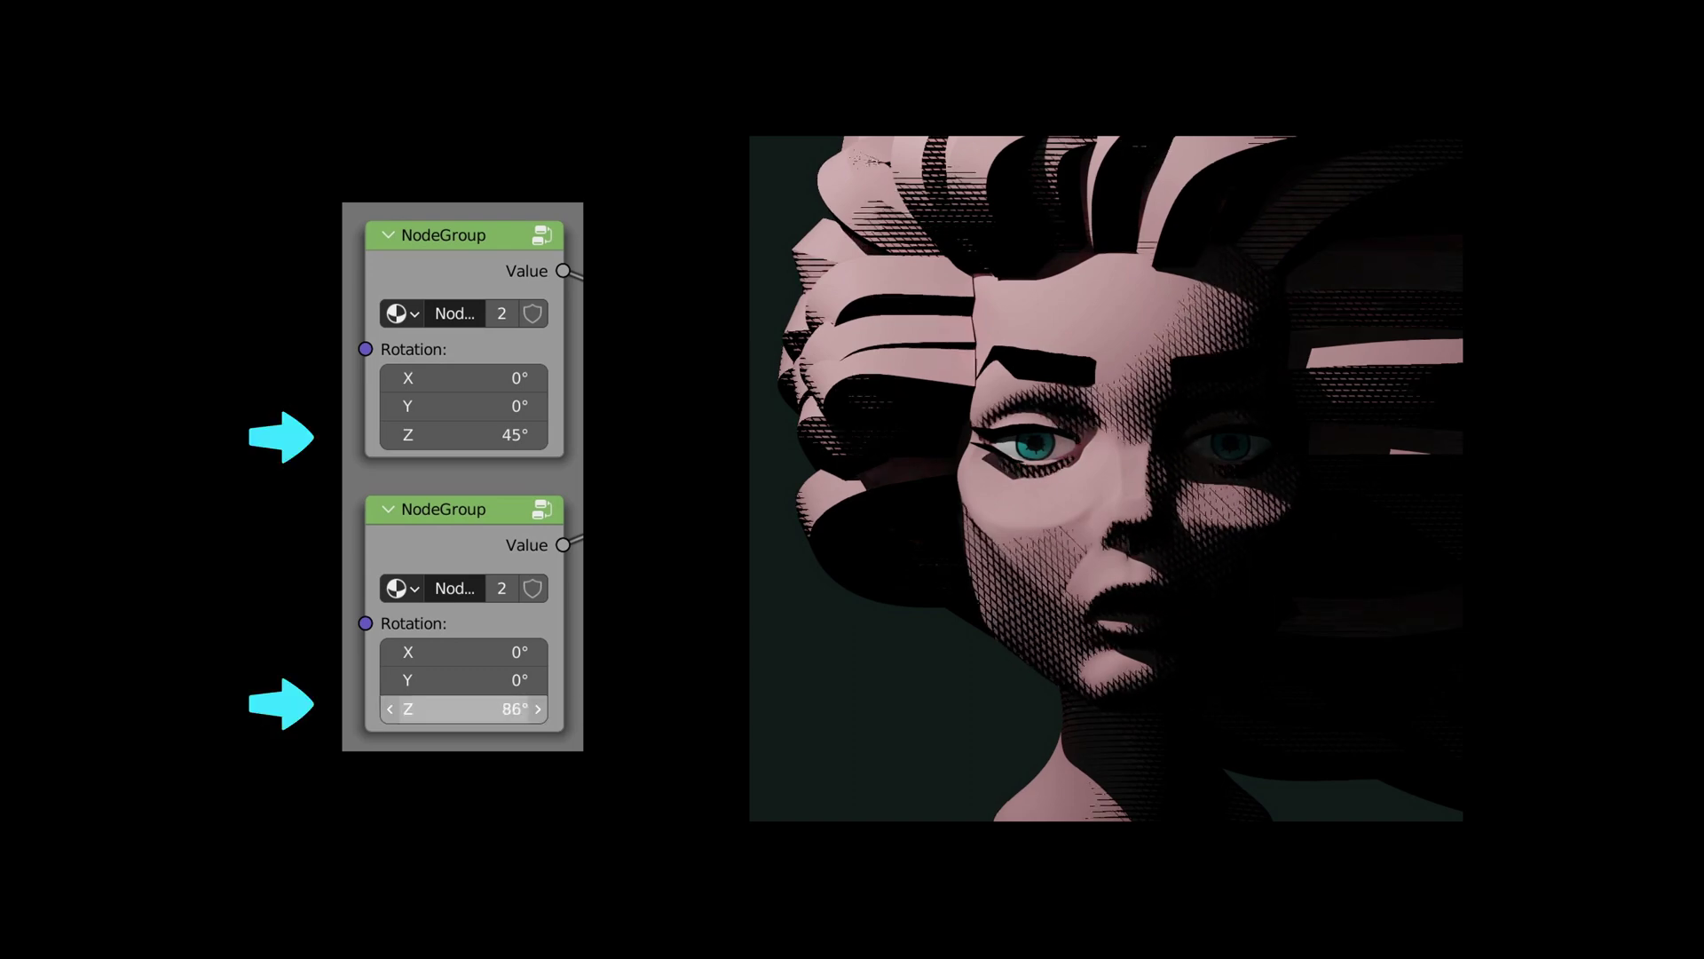